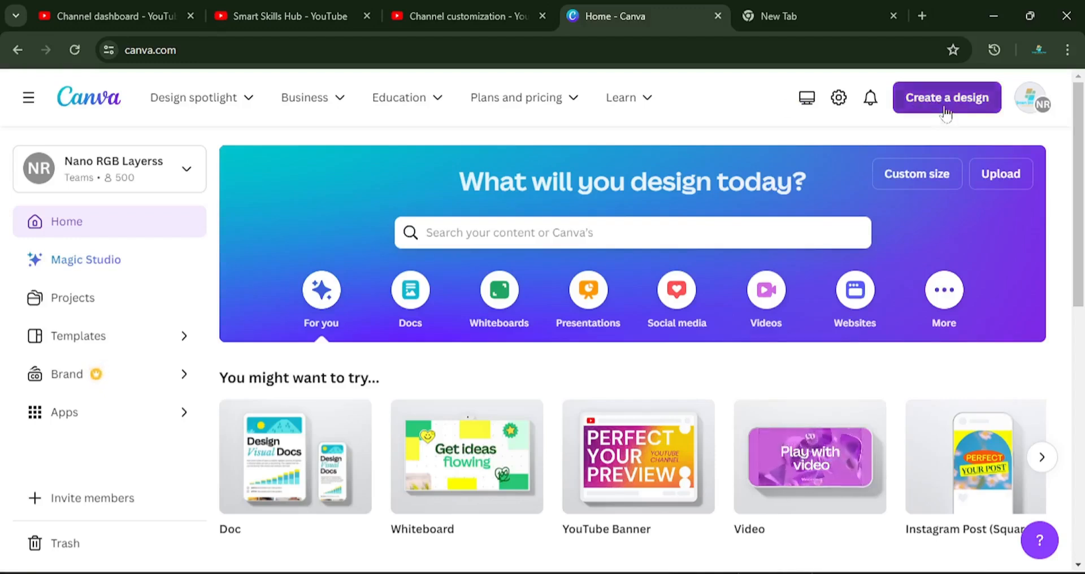
# - Create a new blank design of the YouTube Banner type
pyautogui.click(942, 103)
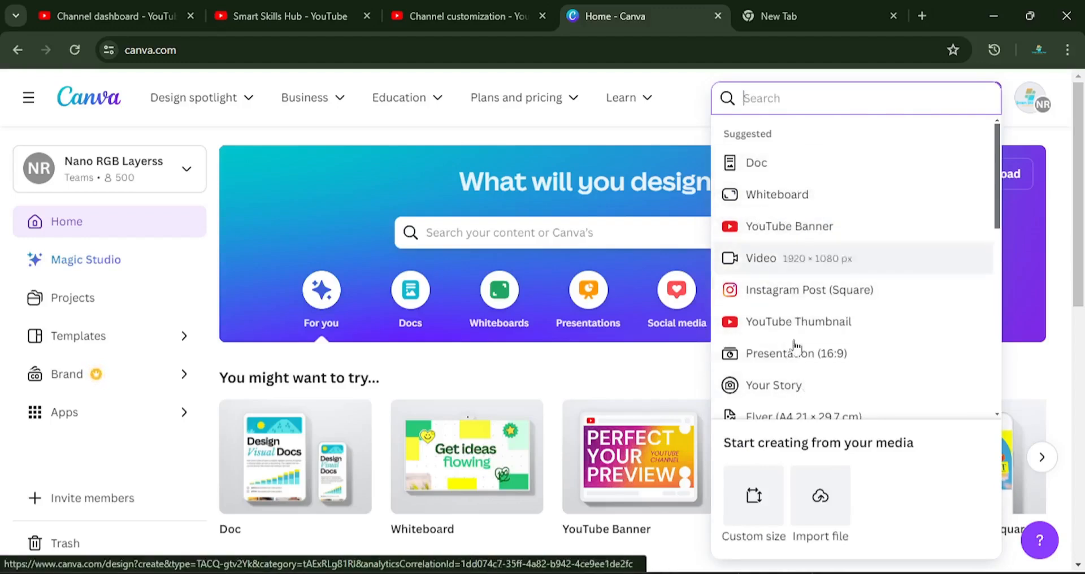
pyautogui.click(781, 231)
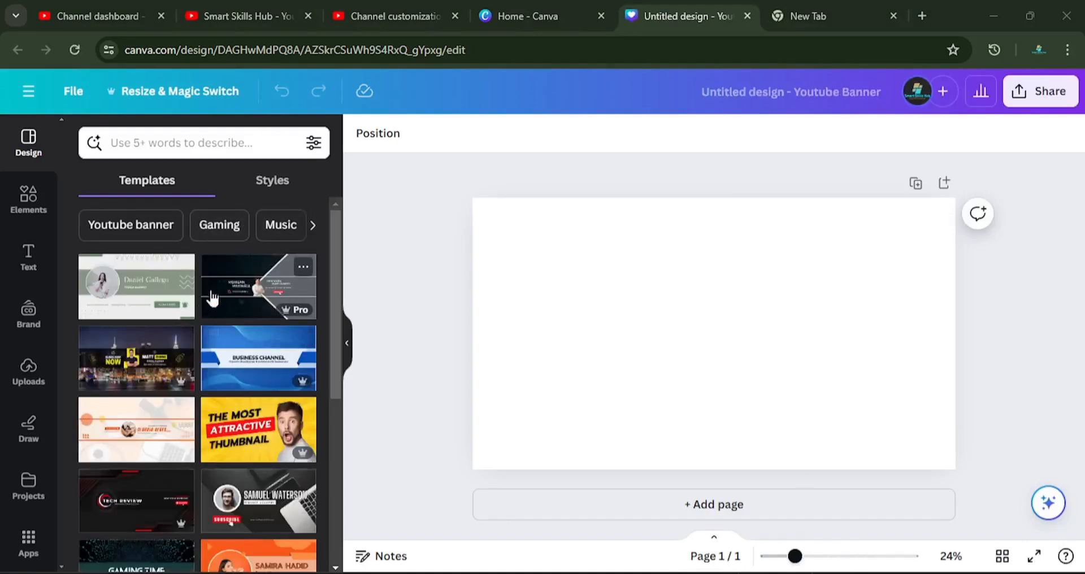
# - Browse the YouTube banner templates for layout and style ideas
pyautogui.scroll(-3, 218, 310)
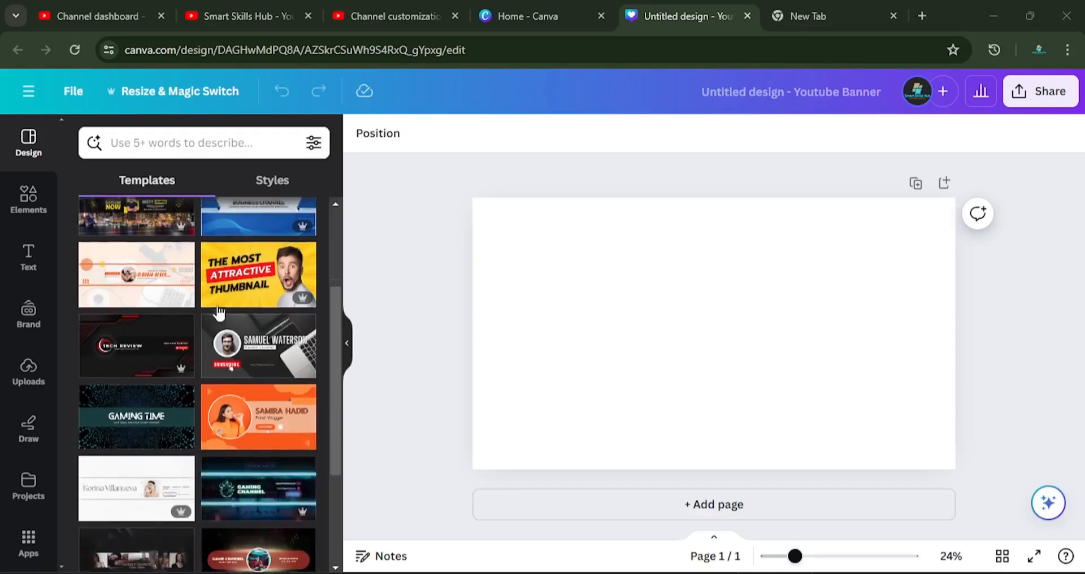
pyautogui.scroll(-10, 218, 311)
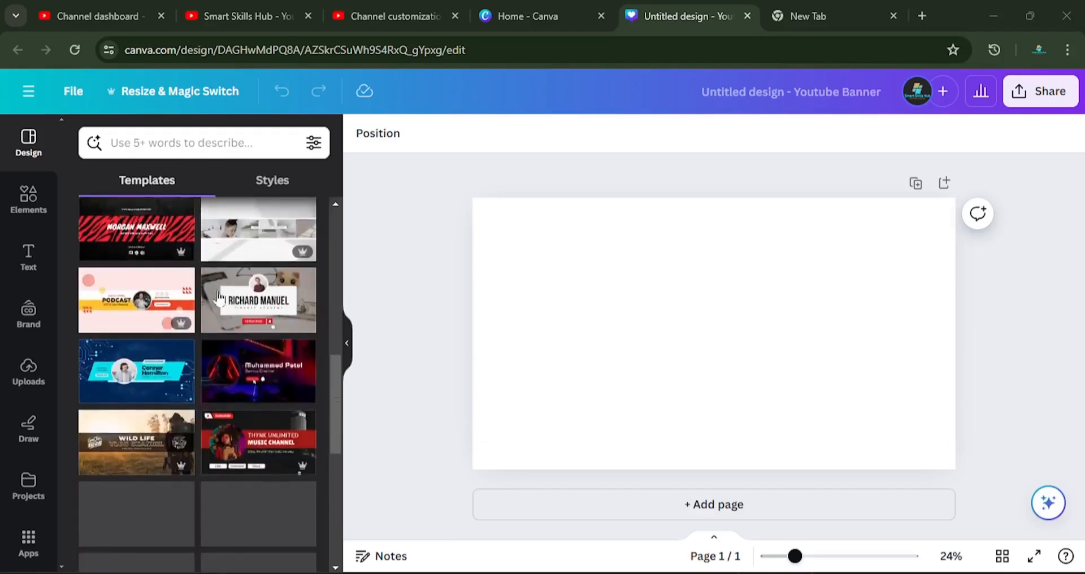
pyautogui.scroll(3, 220, 297)
pyautogui.scroll(2, 245, 259)
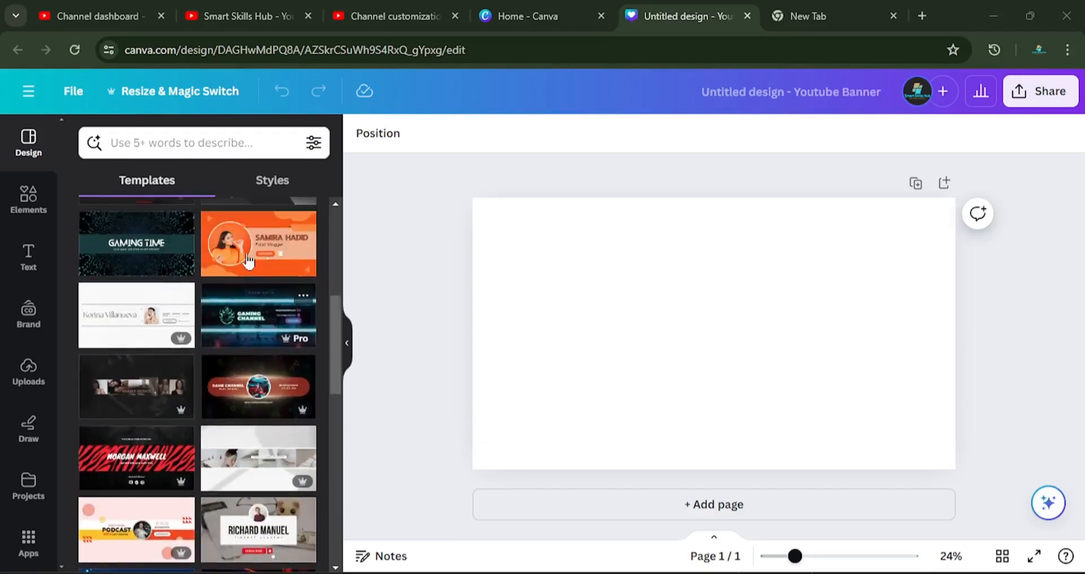
pyautogui.scroll(-5, 246, 265)
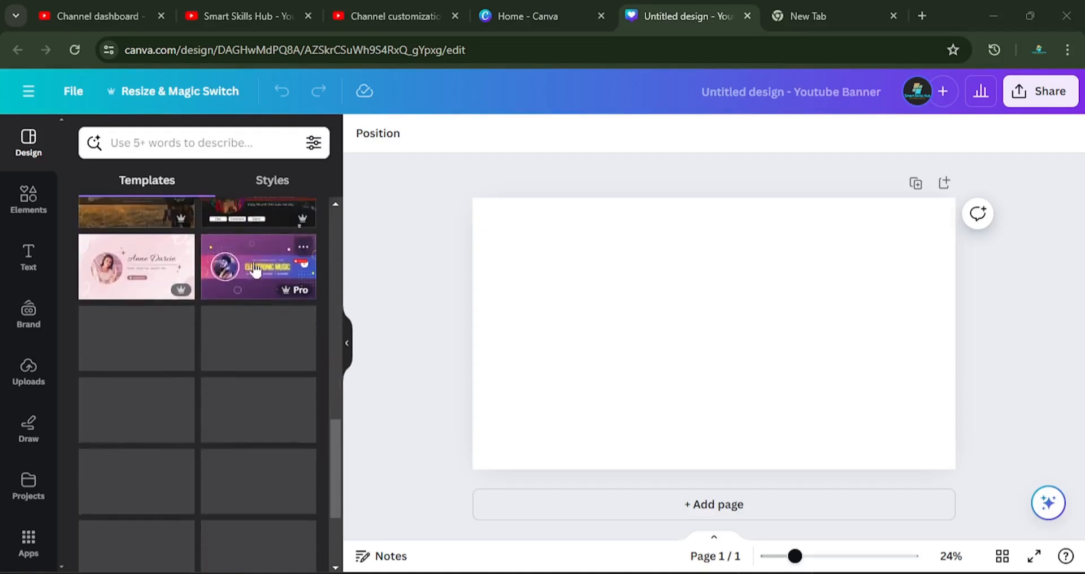
pyautogui.scroll(-2, 253, 257)
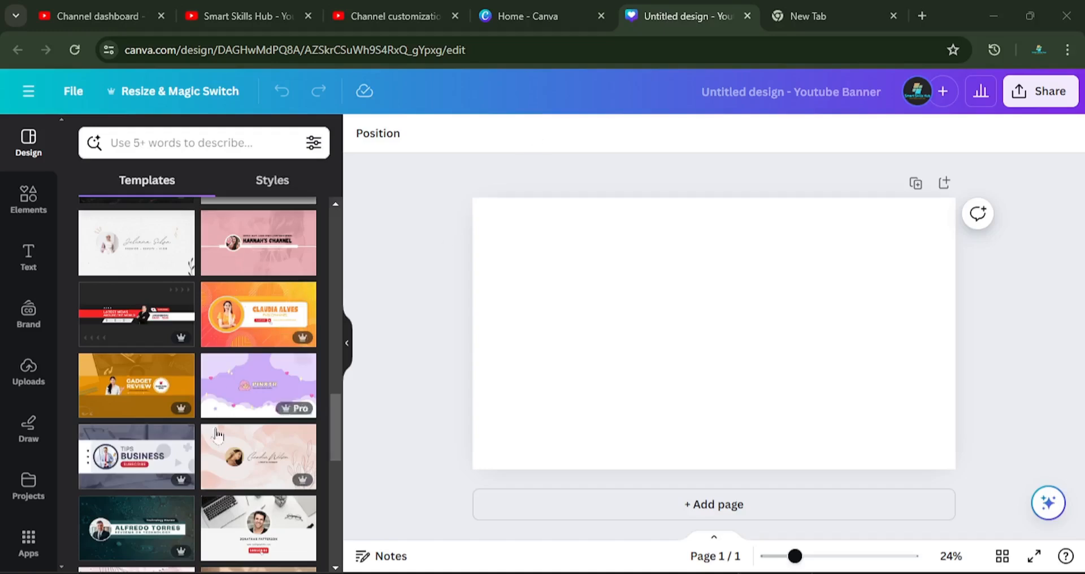
pyautogui.scroll(-5, 183, 407)
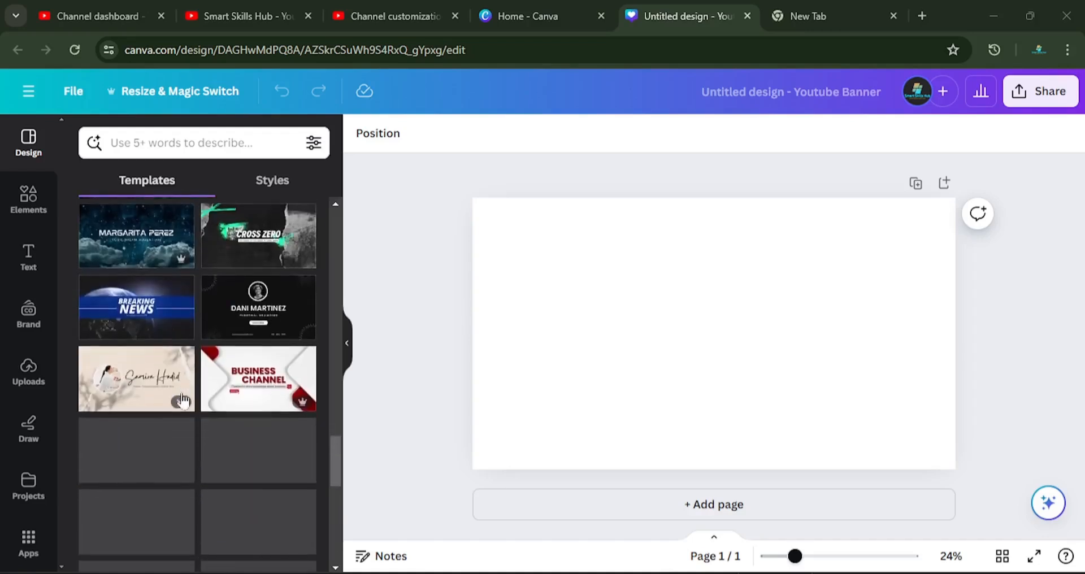
pyautogui.scroll(-5, 187, 368)
pyautogui.scroll(9, 189, 350)
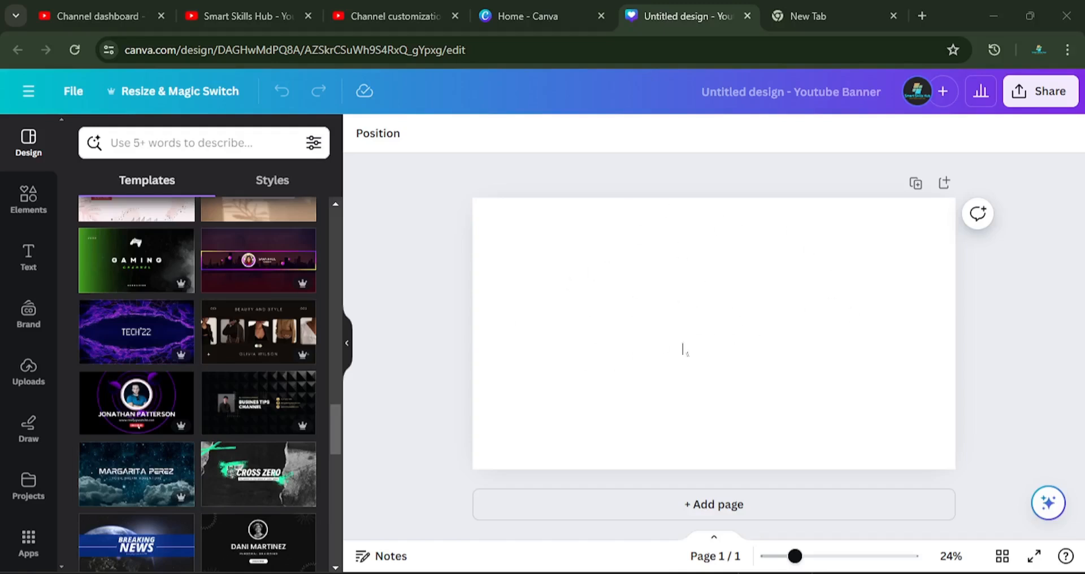
# - Set the banner page's background colour to #5e18ea
pyautogui.click(591, 233)
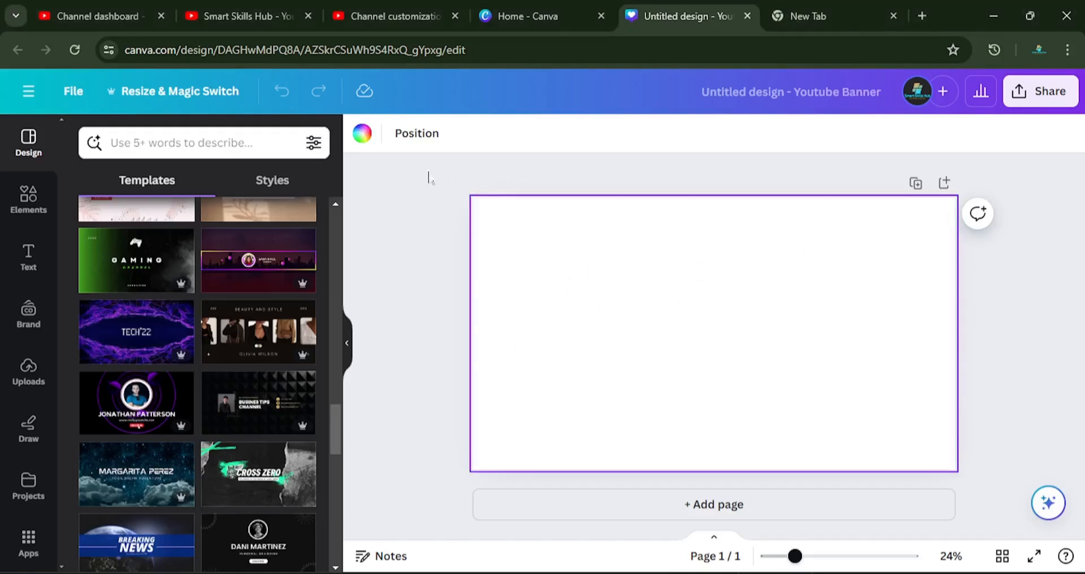
pyautogui.click(362, 136)
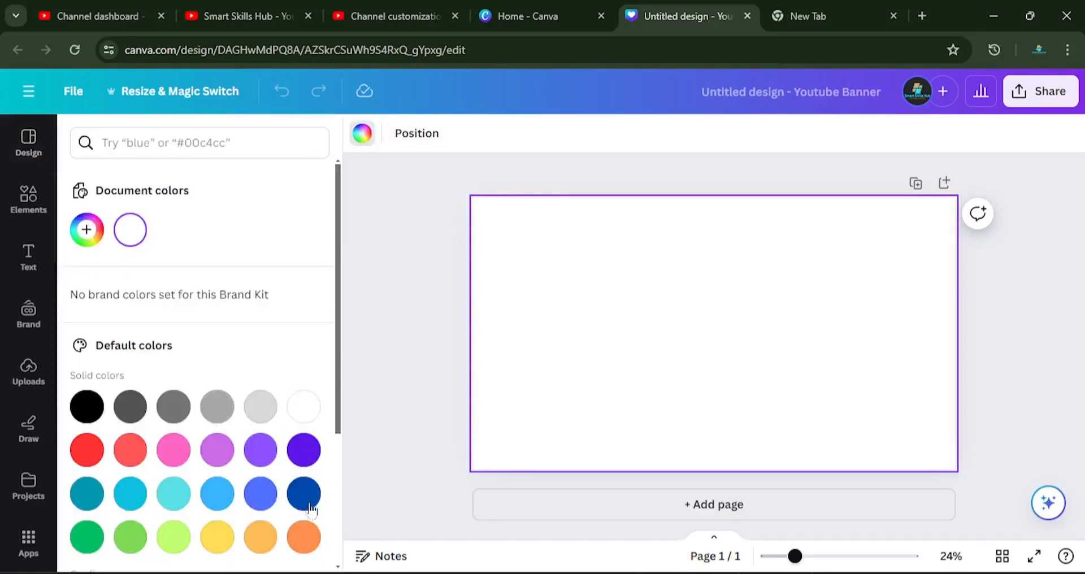
pyautogui.click(180, 143)
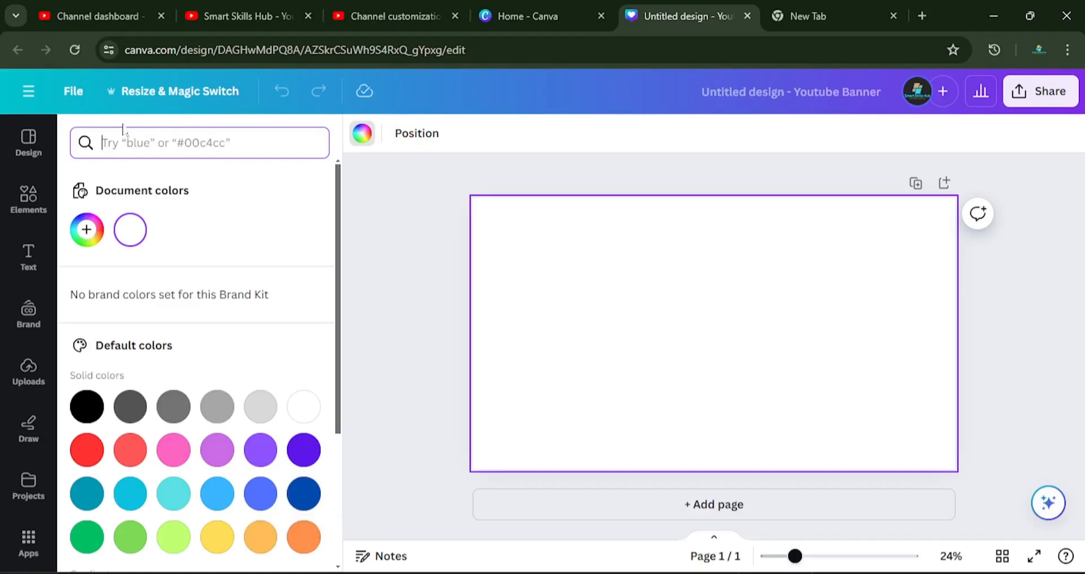
pyautogui.write('#5e18ea')
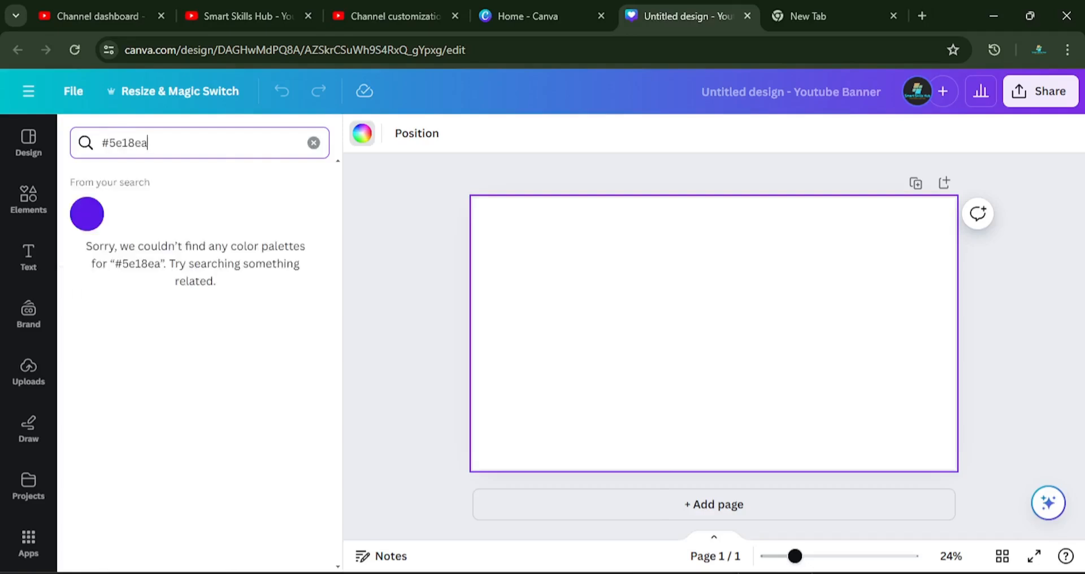
pyautogui.click(87, 214)
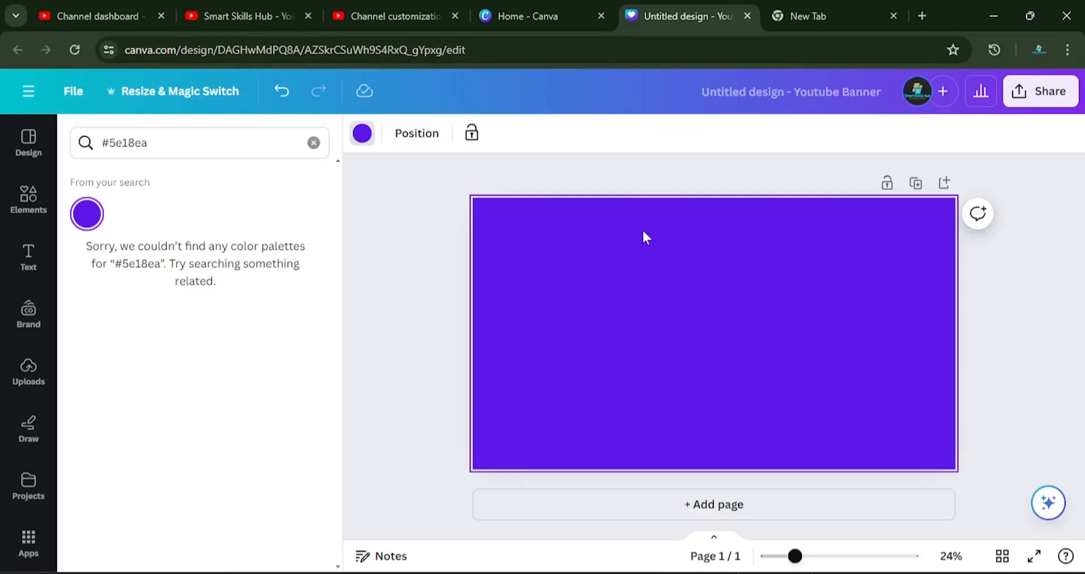
# - Show rulers and guides, and place two vertical guides on the banner at about 2050 px and 510 px
pyautogui.click(76, 94)
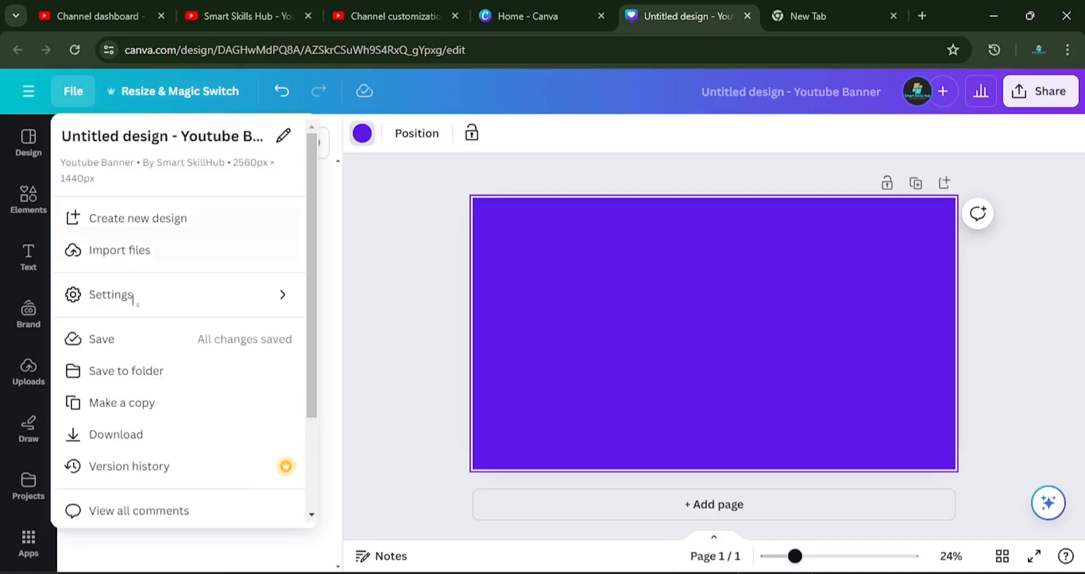
pyautogui.moveTo(114, 305)
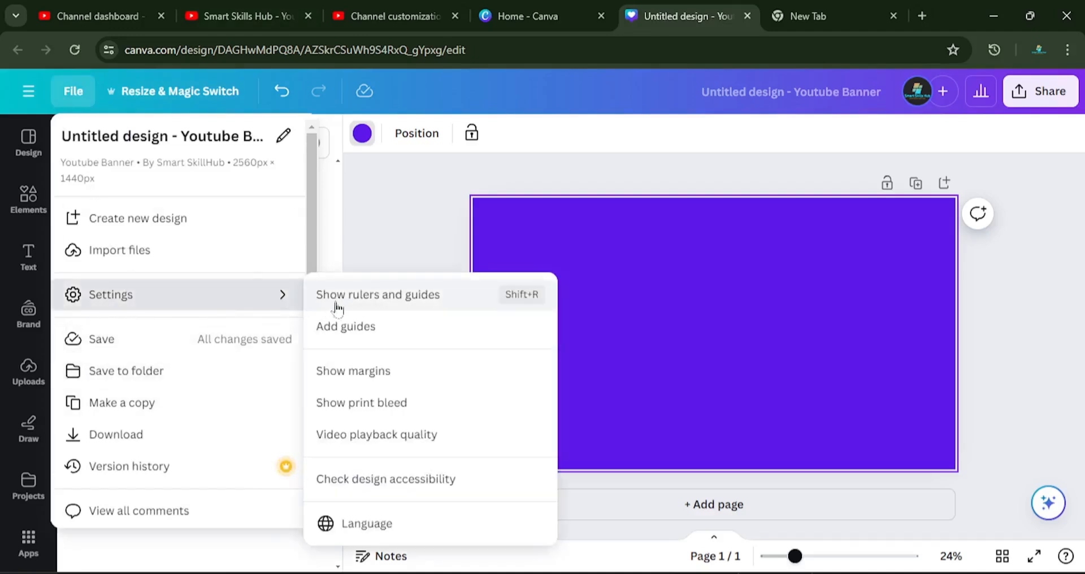
pyautogui.click(433, 306)
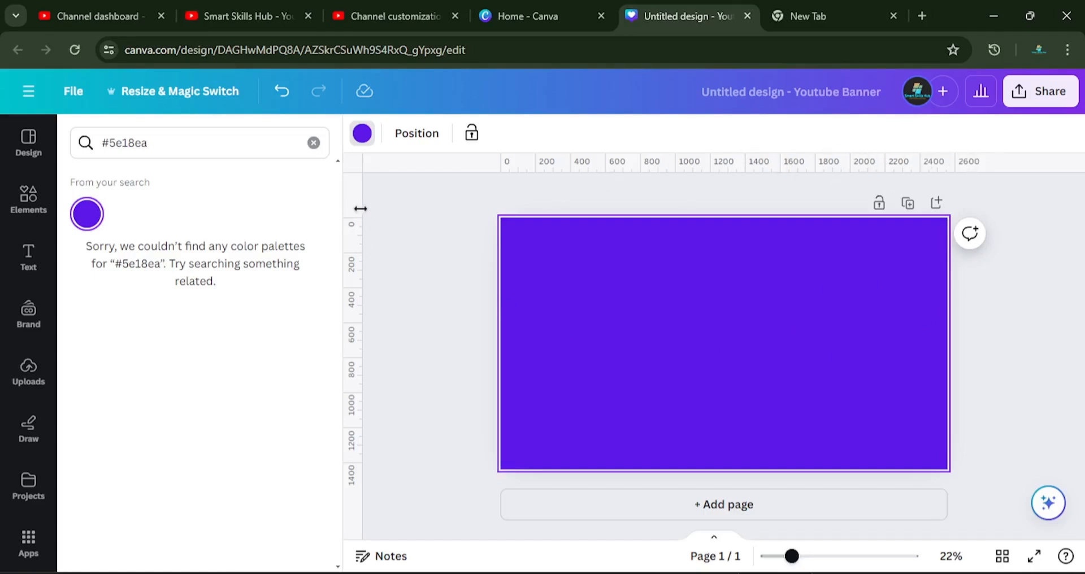
pyautogui.moveTo(361, 201); pyautogui.dragTo(848, 206)
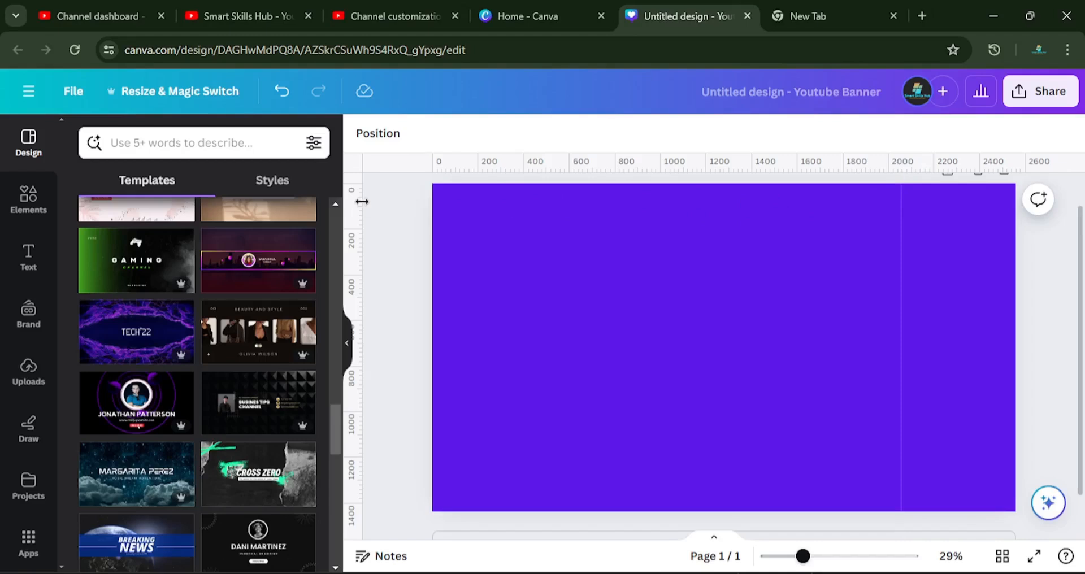
pyautogui.moveTo(362, 201); pyautogui.dragTo(547, 201)
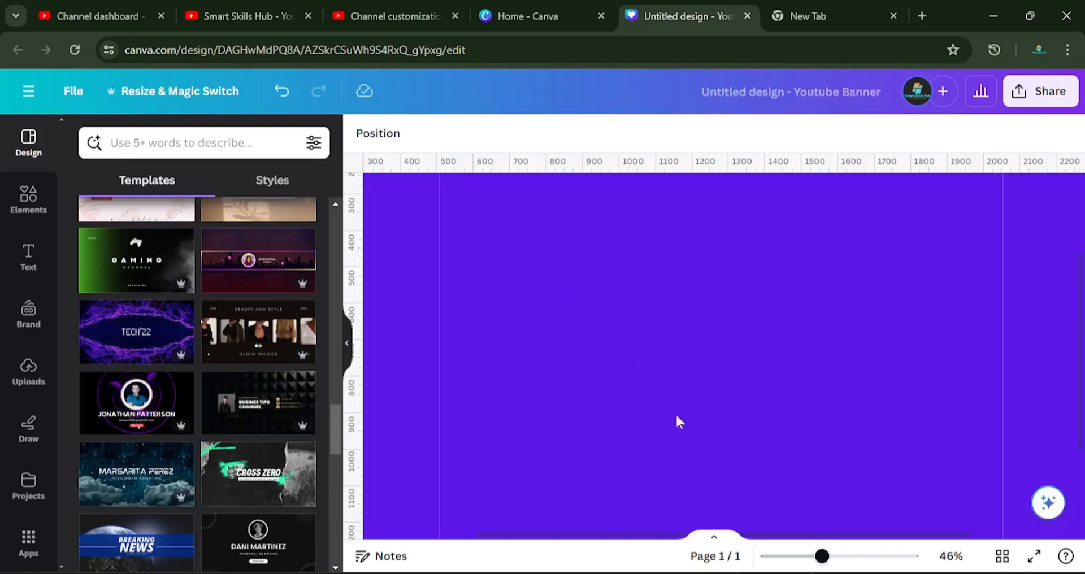
# - Place two horizontal guides across the banner at about 510 px and 930 px
pyautogui.moveTo(822, 556); pyautogui.dragTo(807, 556)
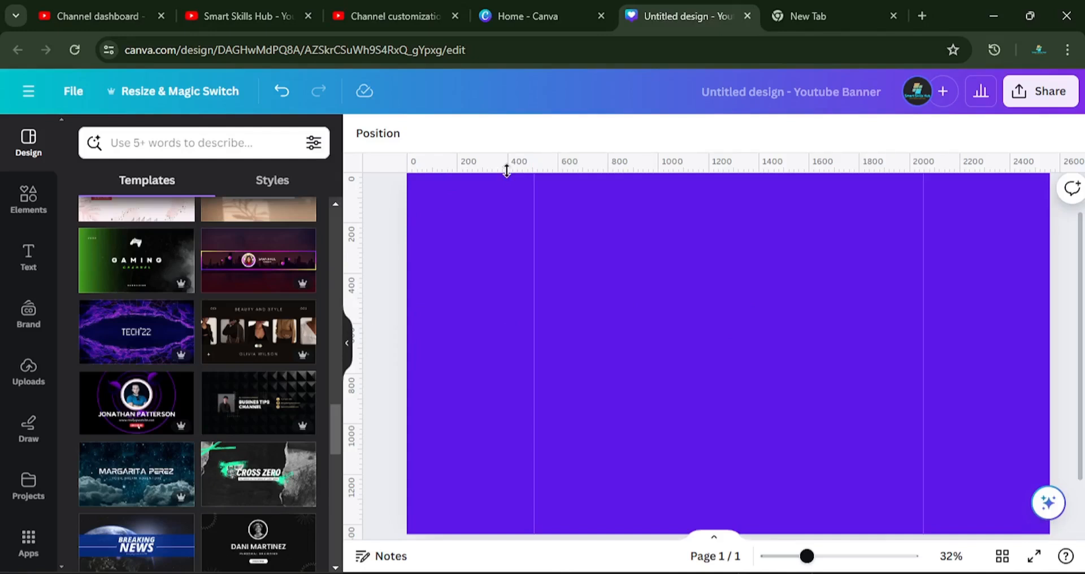
pyautogui.moveTo(507, 170); pyautogui.dragTo(520, 300)
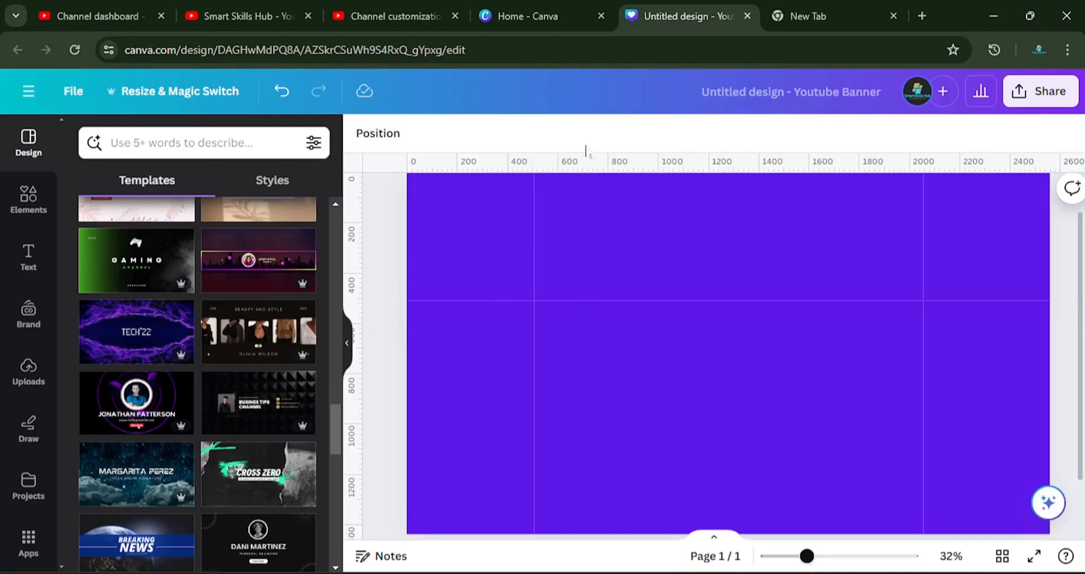
pyautogui.moveTo(607, 160); pyautogui.dragTo(614, 417)
pyautogui.moveTo(614, 417); pyautogui.dragTo(615, 420)
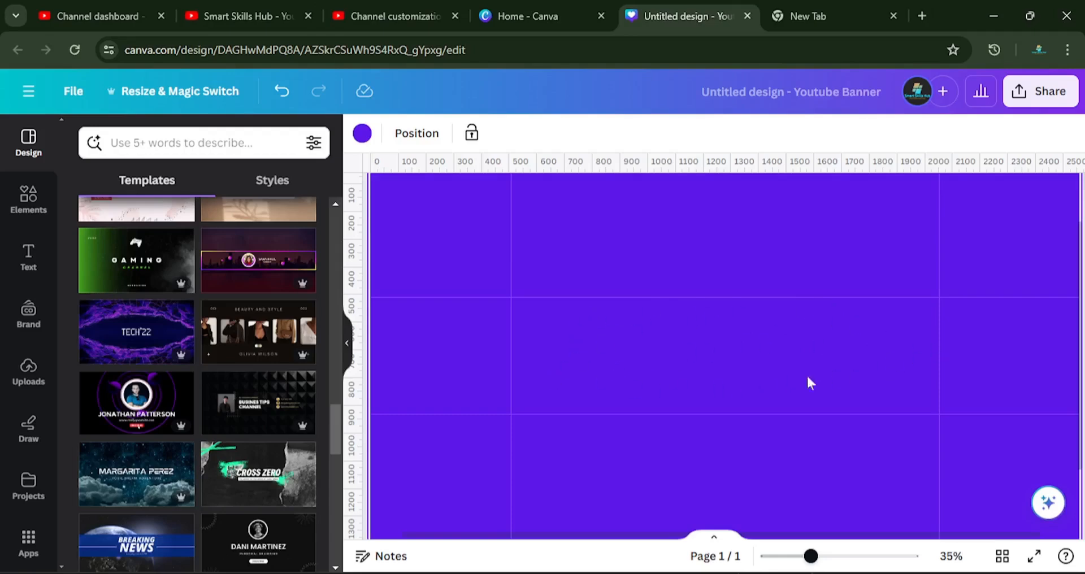
# - Search the elements library for "Laptop" and limit the results to photos
pyautogui.click(28, 198)
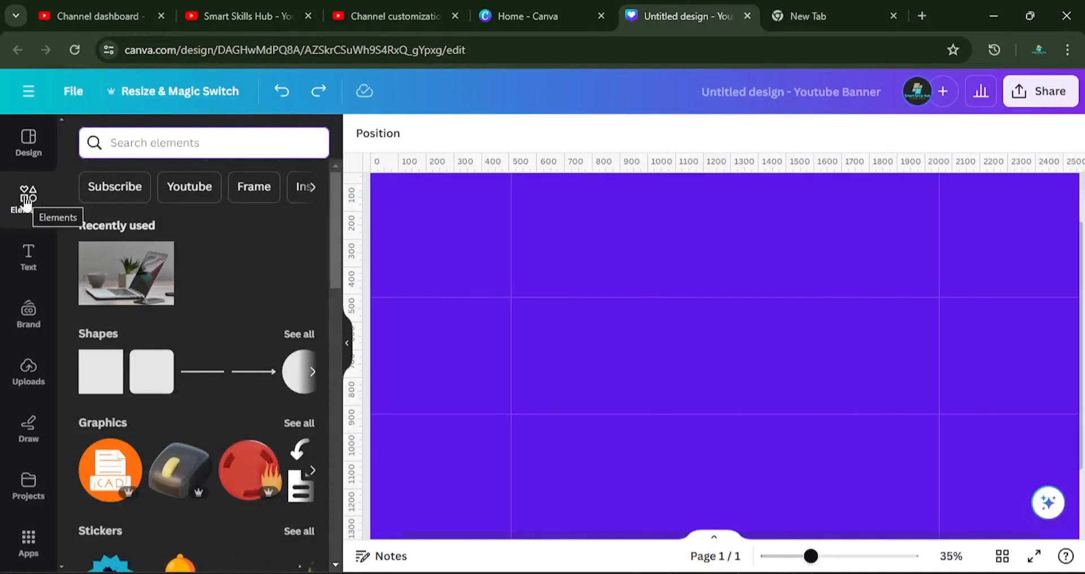
pyautogui.click(26, 197)
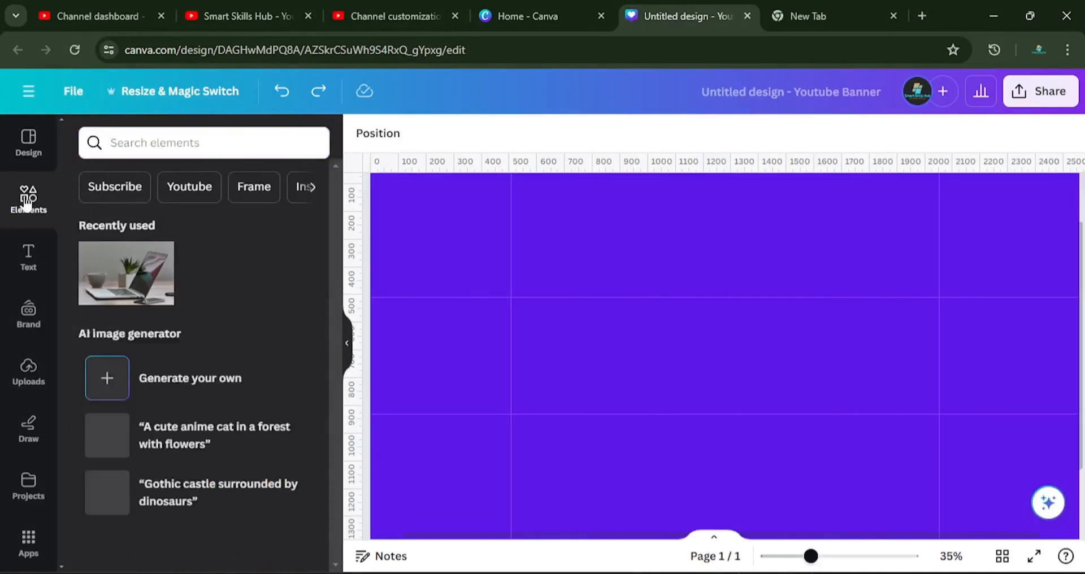
pyautogui.click(142, 146)
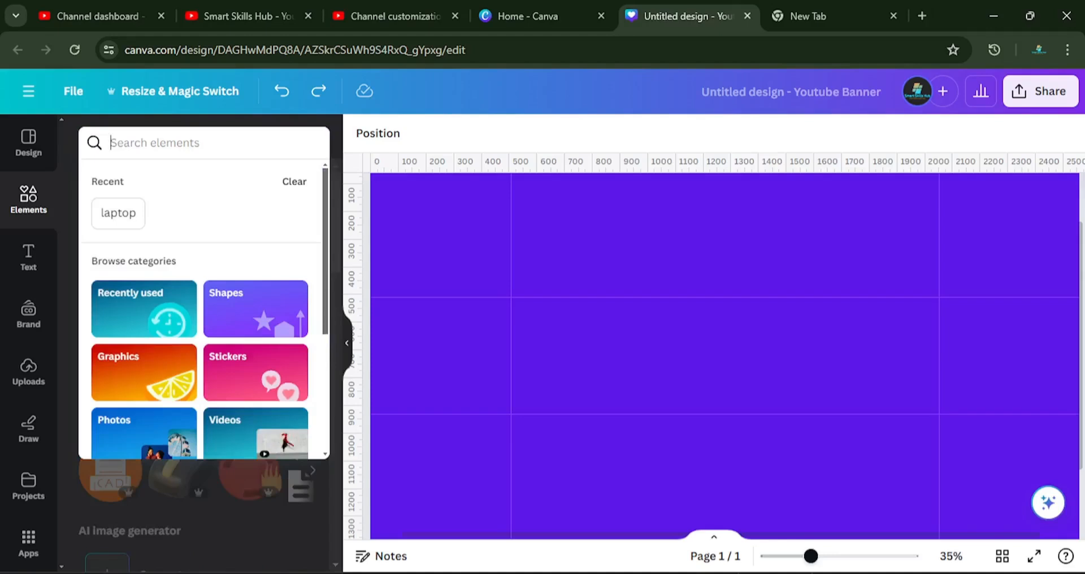
pyautogui.write('lap0top')
pyautogui.press('Return')
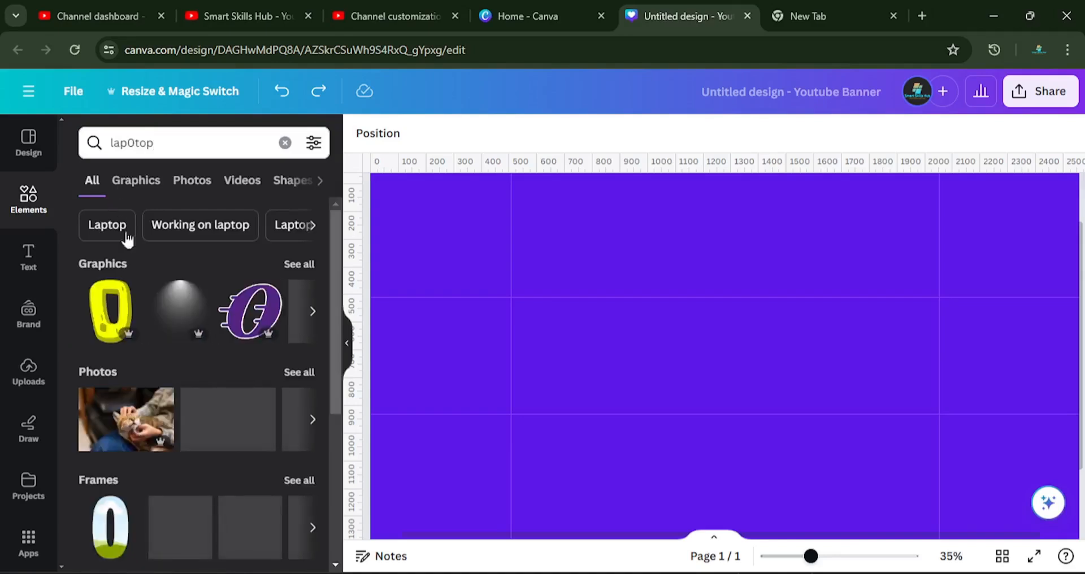
pyautogui.click(182, 188)
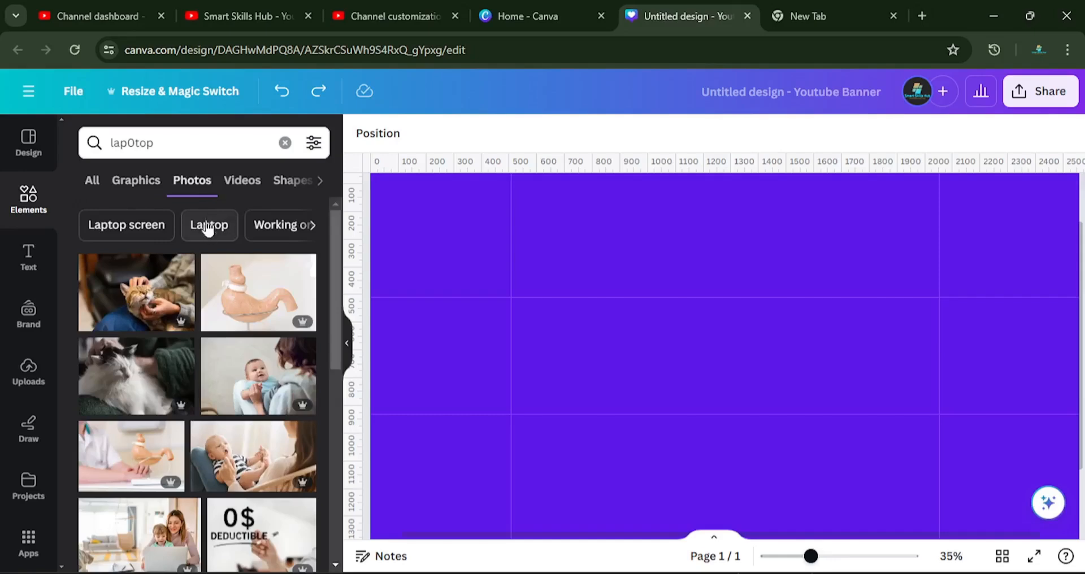
pyautogui.click(212, 229)
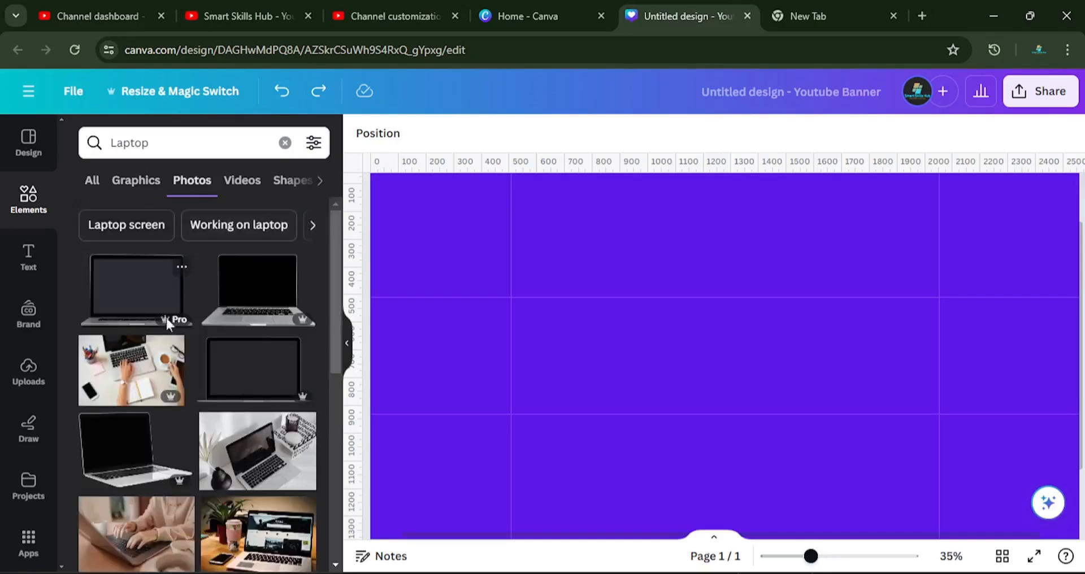
# - Browse the laptop photo results and add the one with a grey cup and potted plant beside the laptop to the banner
pyautogui.scroll(-3, 178, 356)
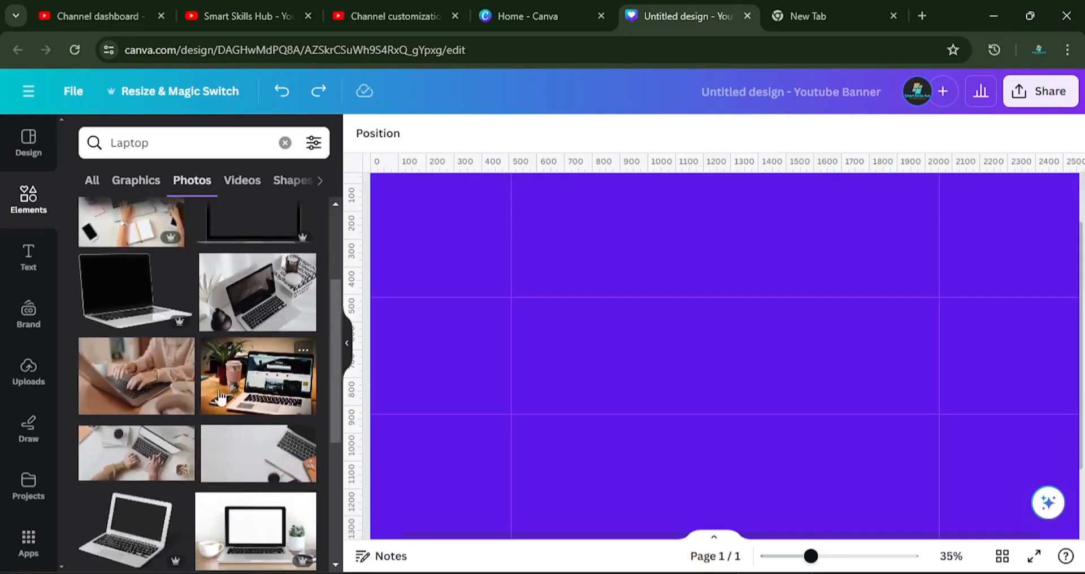
pyautogui.scroll(-6, 186, 378)
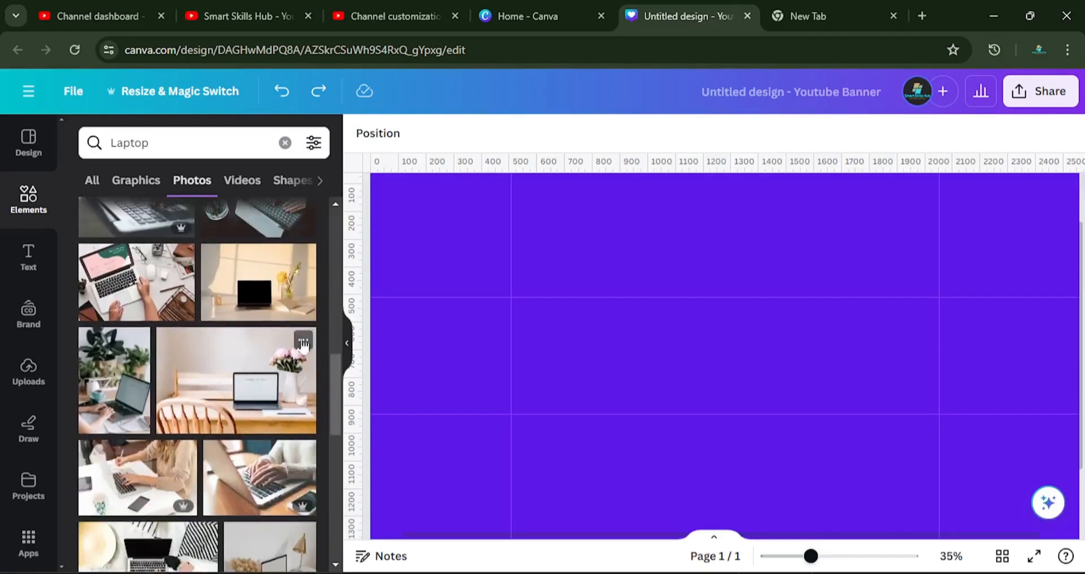
pyautogui.scroll(4, 235, 259)
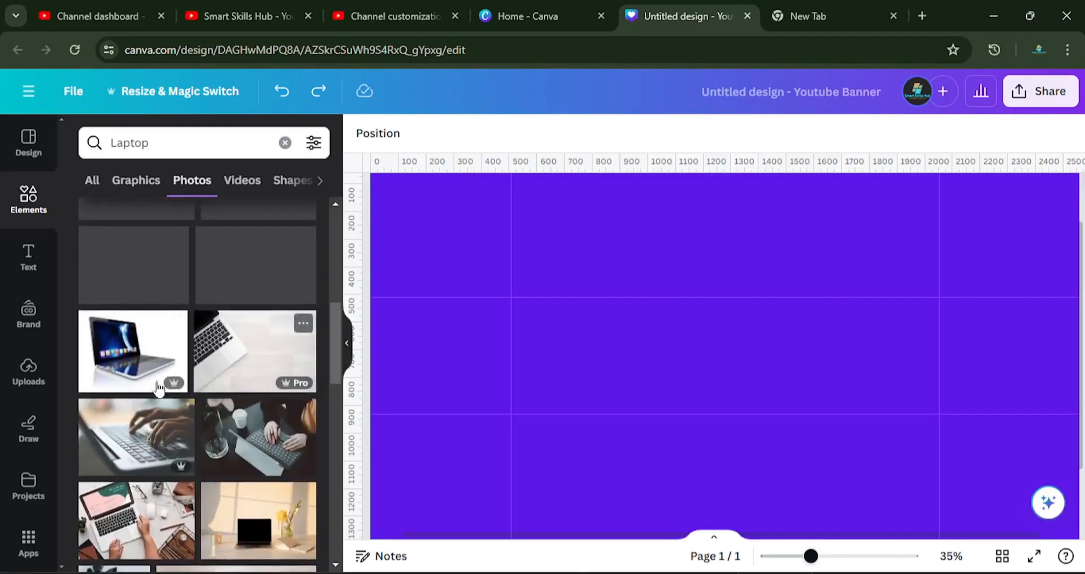
pyautogui.moveTo(175, 295)
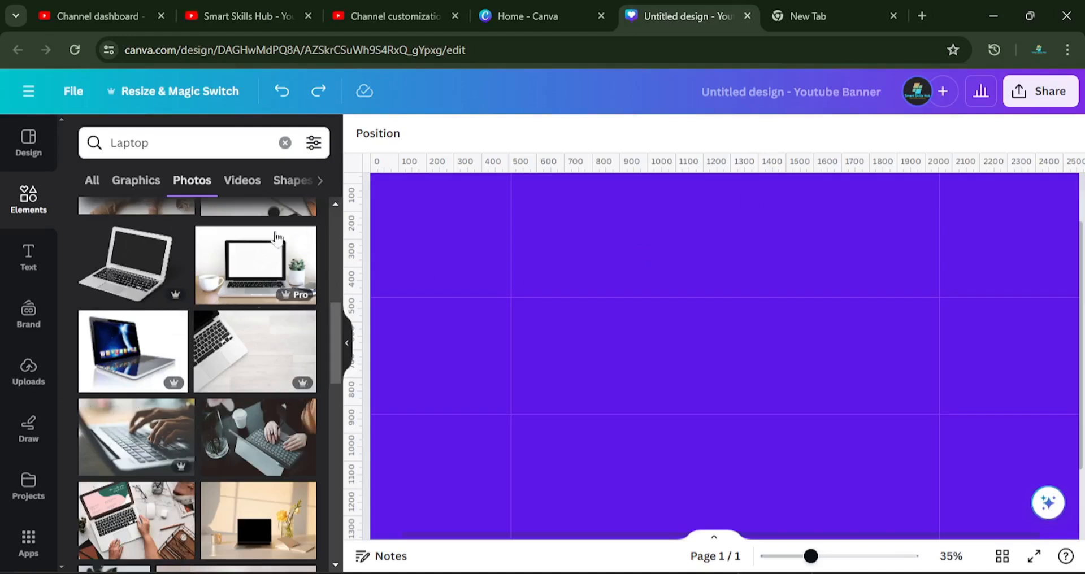
pyautogui.scroll(-1, 266, 452)
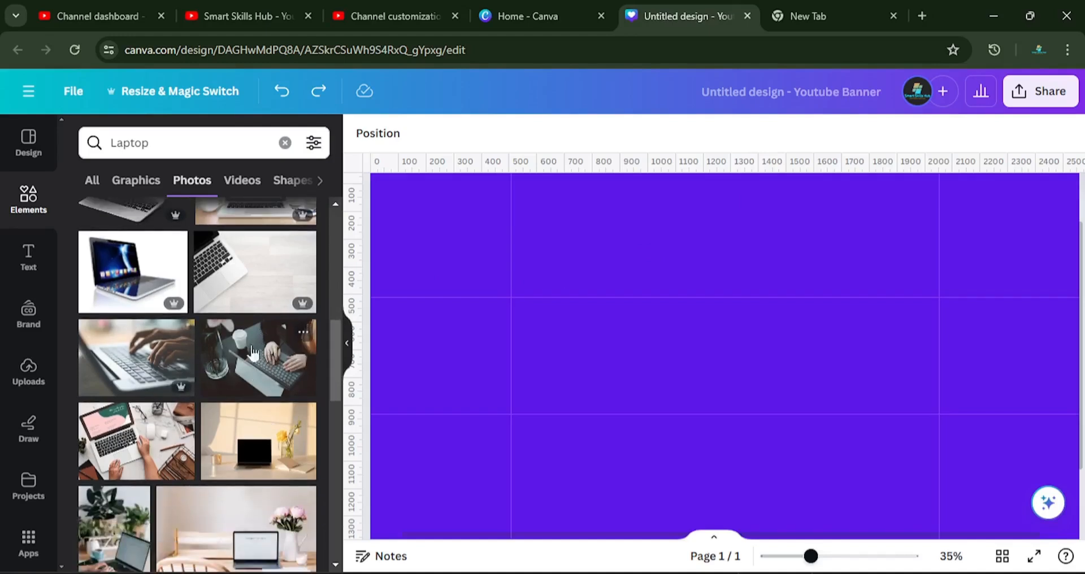
pyautogui.scroll(-2, 260, 339)
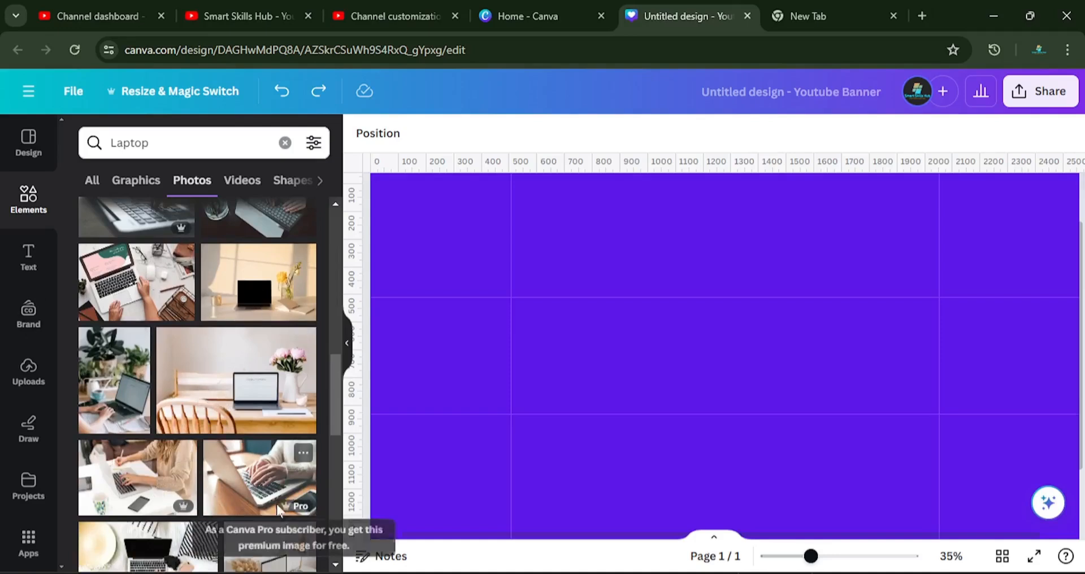
pyautogui.scroll(-10, 187, 339)
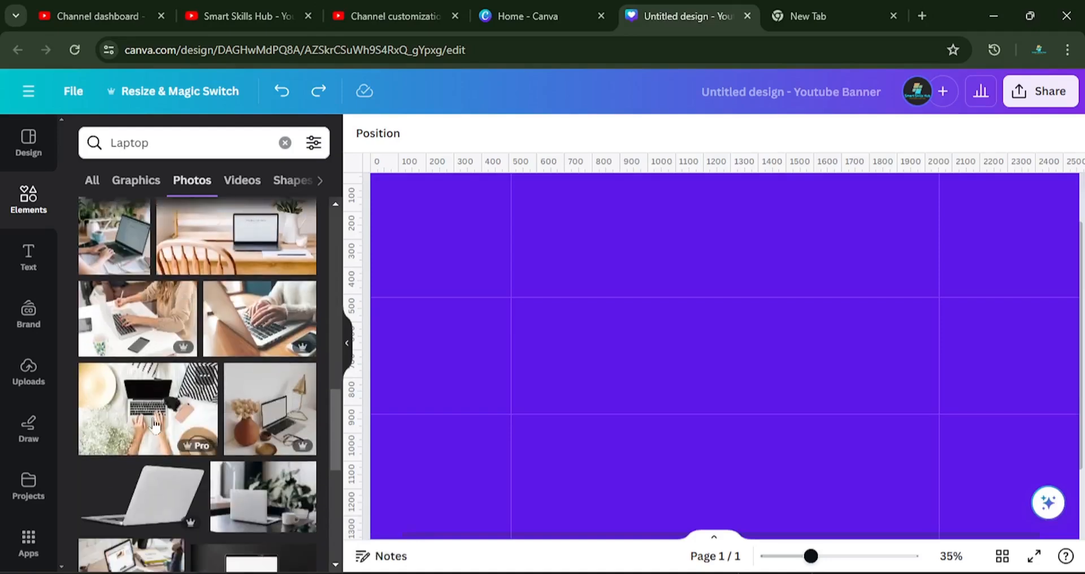
pyautogui.scroll(-2, 167, 328)
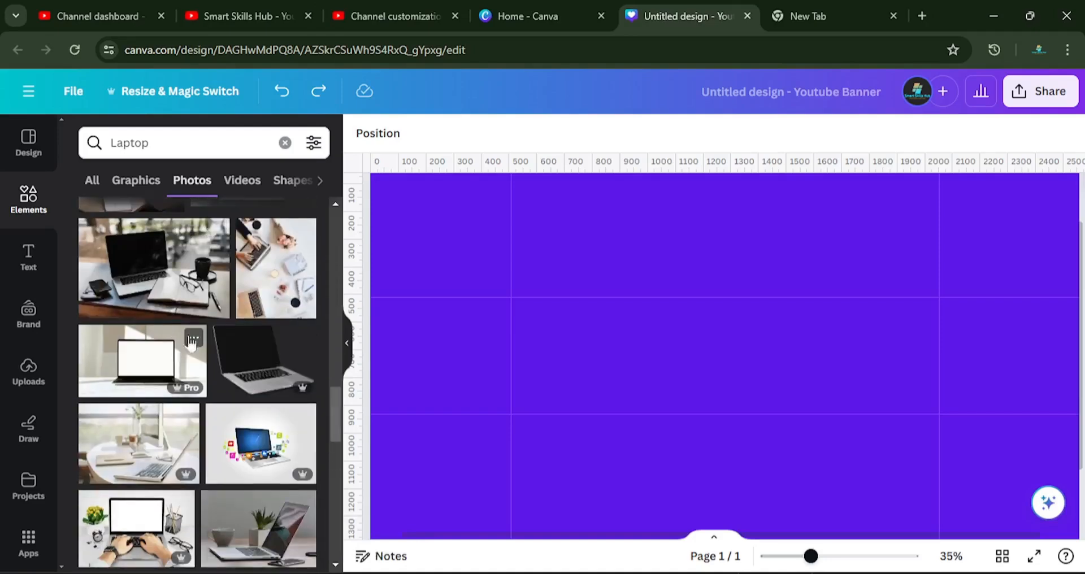
pyautogui.scroll(-2, 180, 395)
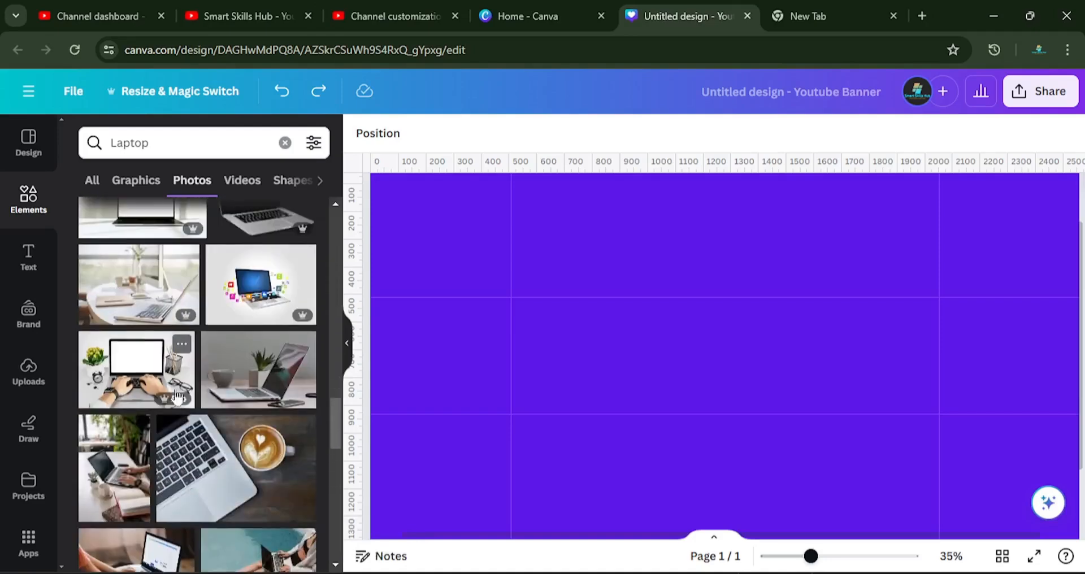
pyautogui.click(260, 380)
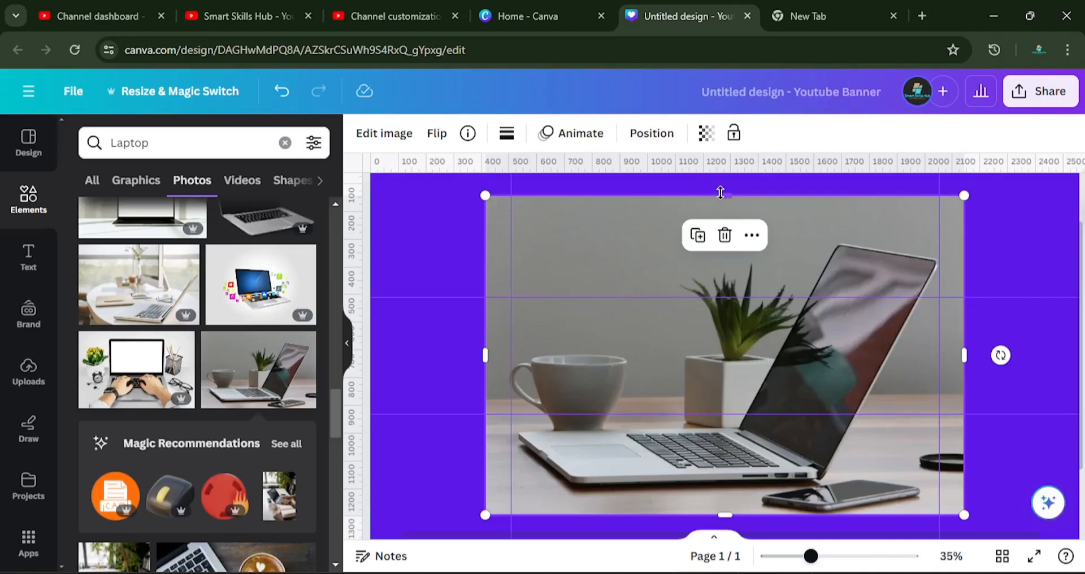
# - Crop the upper part of the laptop photo and align the photo with the left vertical guide and the lower horizontal guide
pyautogui.moveTo(720, 193)
pyautogui.mouseDown()
pyautogui.moveTo(731, 293)
pyautogui.moveTo(726, 190)
pyautogui.mouseUp()
pyautogui.moveTo(708, 362); pyautogui.dragTo(716, 301)
pyautogui.moveTo(728, 361)
pyautogui.mouseDown()
pyautogui.moveTo(739, 352)
pyautogui.moveTo(721, 345)
pyautogui.mouseUp()
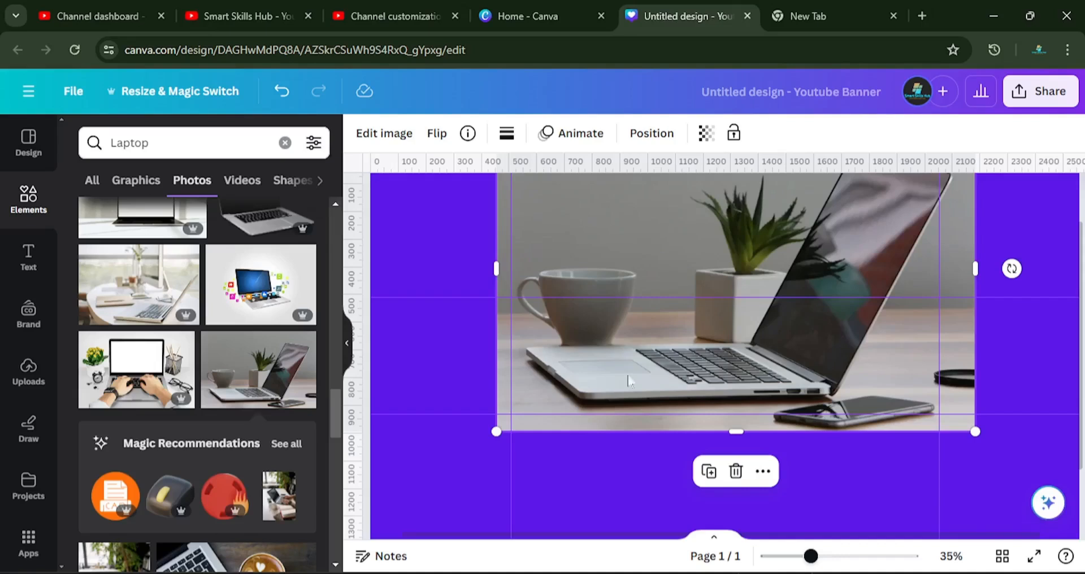
pyautogui.moveTo(772, 211); pyautogui.dragTo(784, 314)
pyautogui.moveTo(749, 211); pyautogui.dragTo(752, 341)
pyautogui.moveTo(759, 383); pyautogui.dragTo(756, 291)
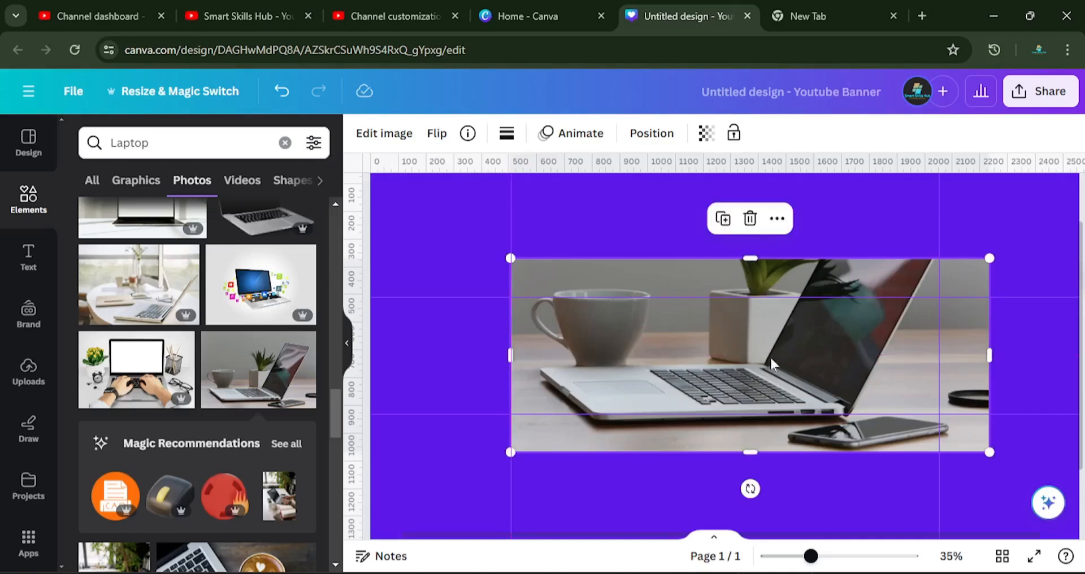
pyautogui.moveTo(771, 350); pyautogui.dragTo(771, 316)
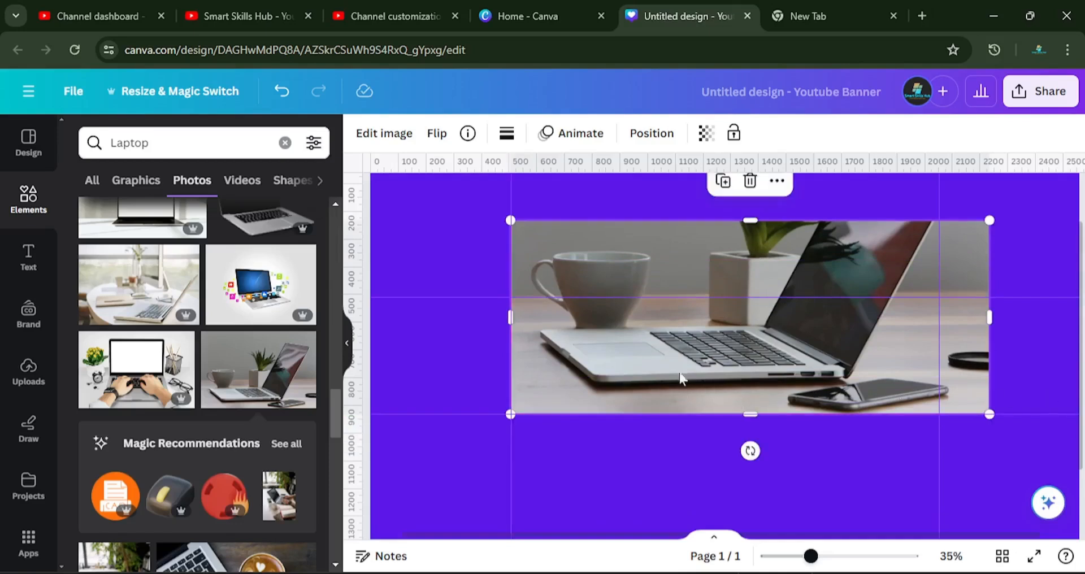
# - Crop the laptop photo's top, bottom and right edges and position it to fill the rectangle between the four guides
pyautogui.moveTo(747, 220); pyautogui.dragTo(753, 297)
pyautogui.moveTo(757, 361); pyautogui.dragTo(757, 387)
pyautogui.moveTo(755, 324); pyautogui.dragTo(750, 356)
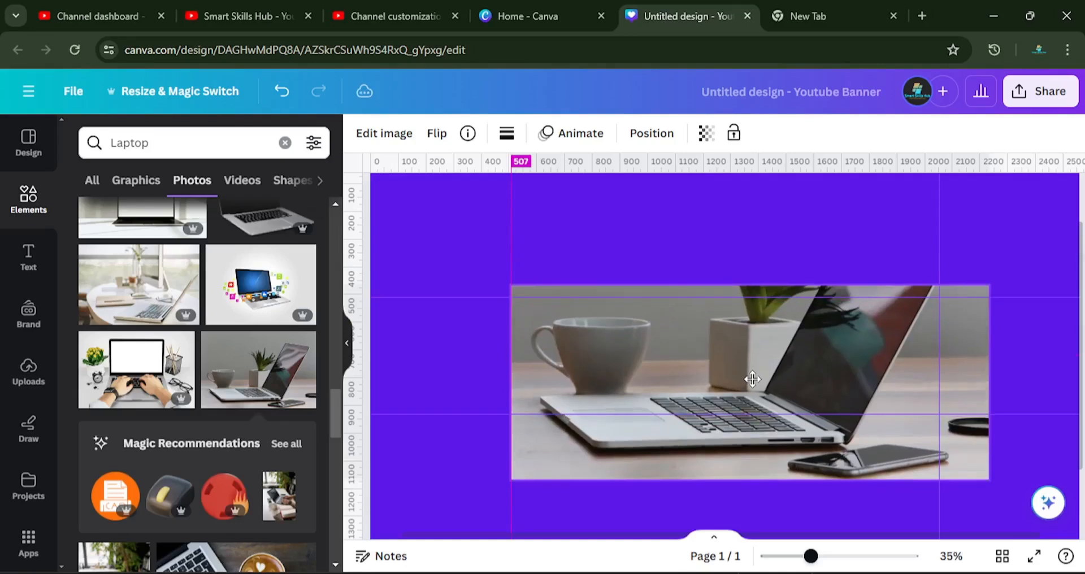
pyautogui.moveTo(752, 376); pyautogui.dragTo(752, 345)
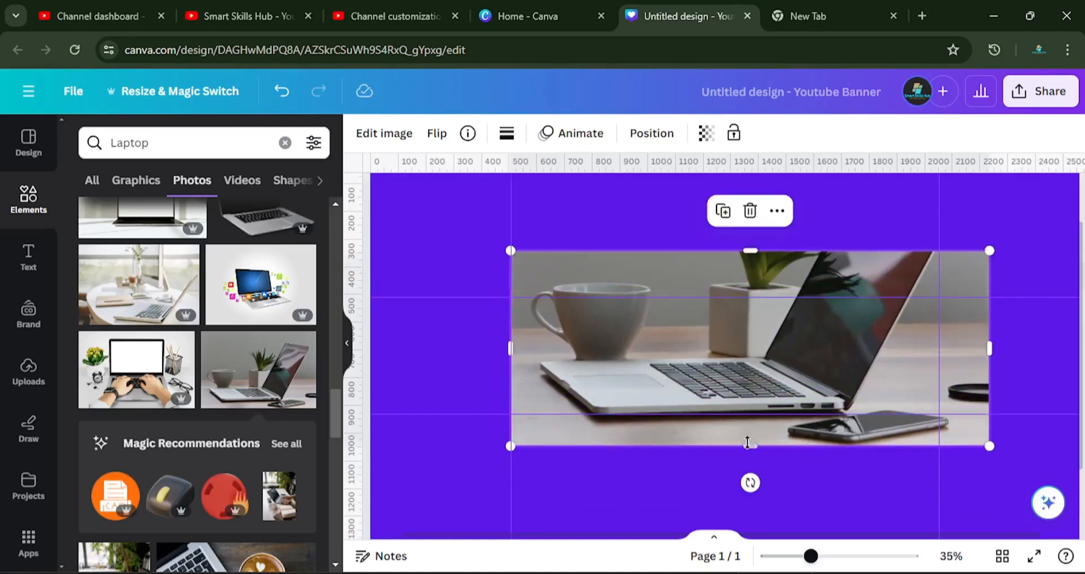
pyautogui.moveTo(748, 446); pyautogui.dragTo(749, 411)
pyautogui.moveTo(764, 376); pyautogui.dragTo(763, 373)
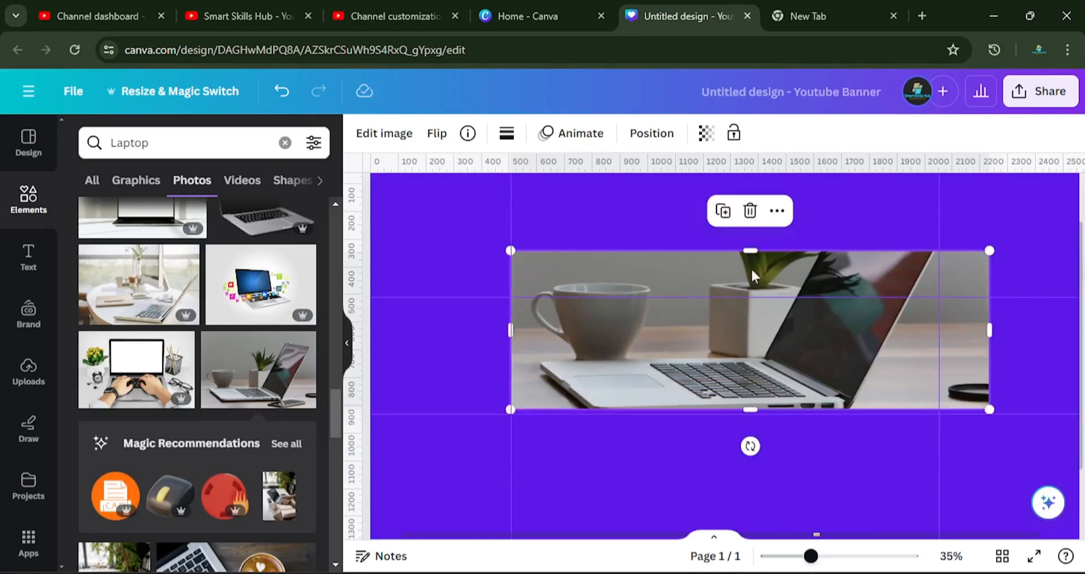
pyautogui.moveTo(750, 248); pyautogui.dragTo(751, 289)
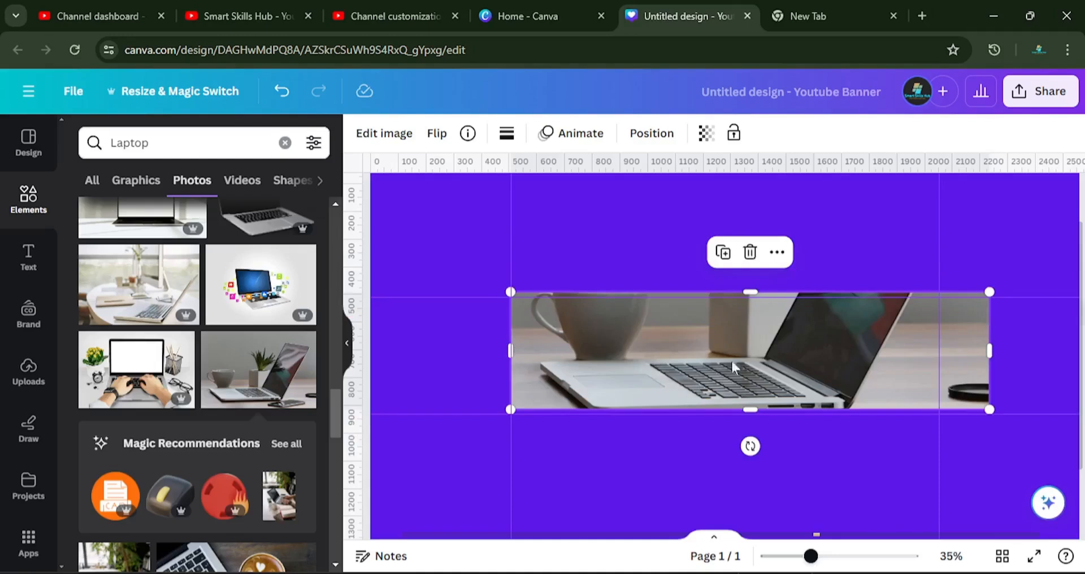
pyautogui.moveTo(713, 326); pyautogui.dragTo(713, 333)
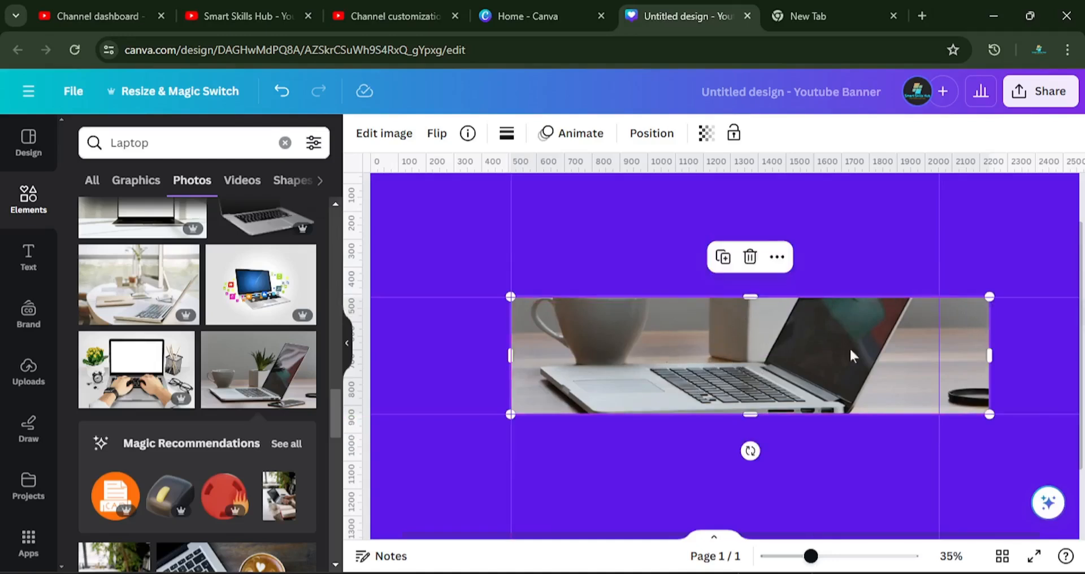
pyautogui.moveTo(988, 354); pyautogui.dragTo(940, 355)
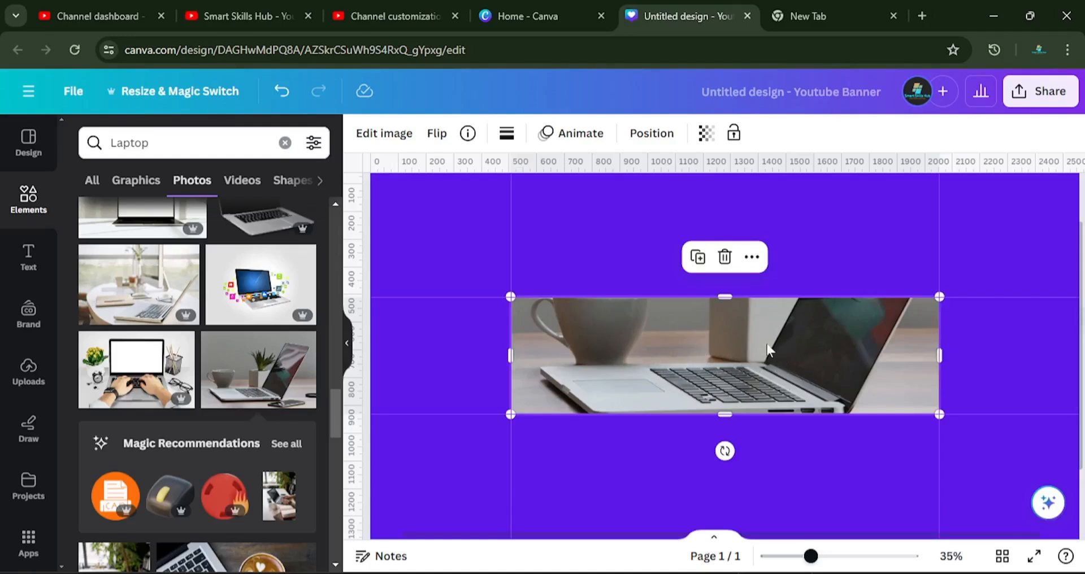
# - Set the laptop photo's transparency to 53 and deselect it
pyautogui.click(706, 134)
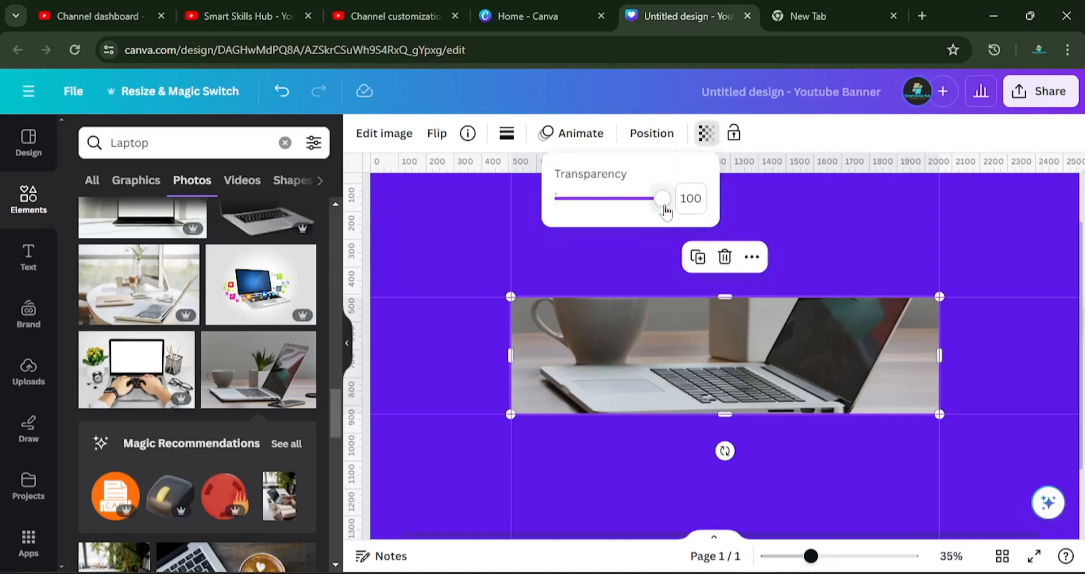
pyautogui.moveTo(665, 212); pyautogui.dragTo(611, 213)
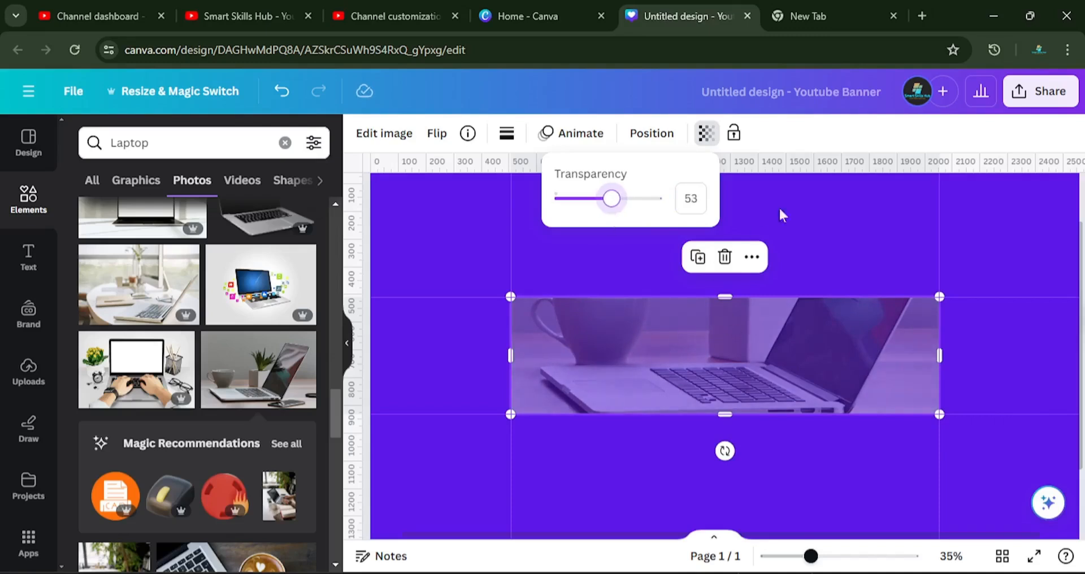
pyautogui.click(791, 195)
pyautogui.click(791, 195)
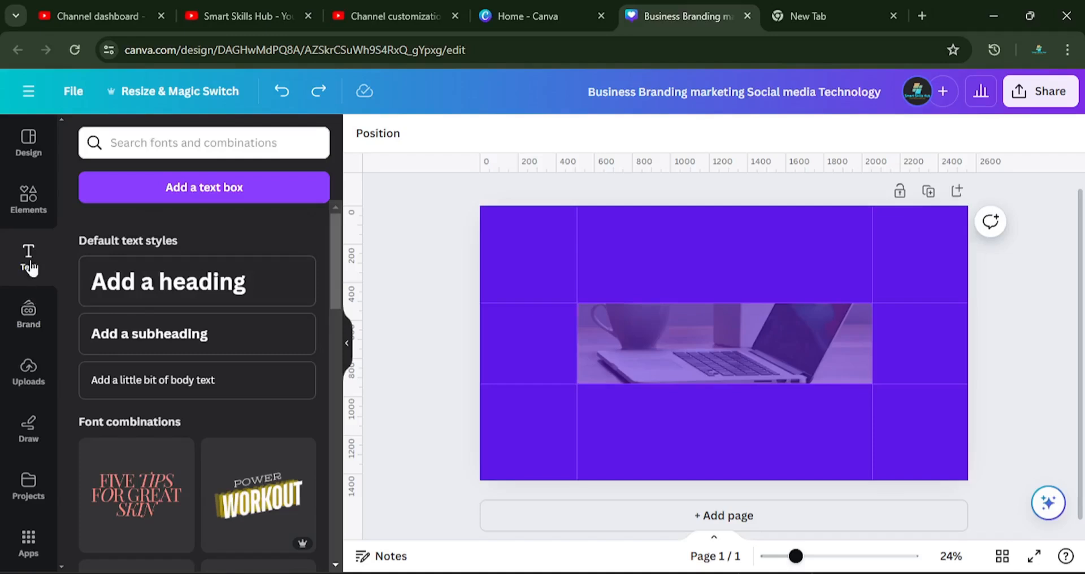
# - Add a subheading text box and replace its placeholder with the pasted text "Business Branding marketing Social media Technology"
pyautogui.click(153, 339)
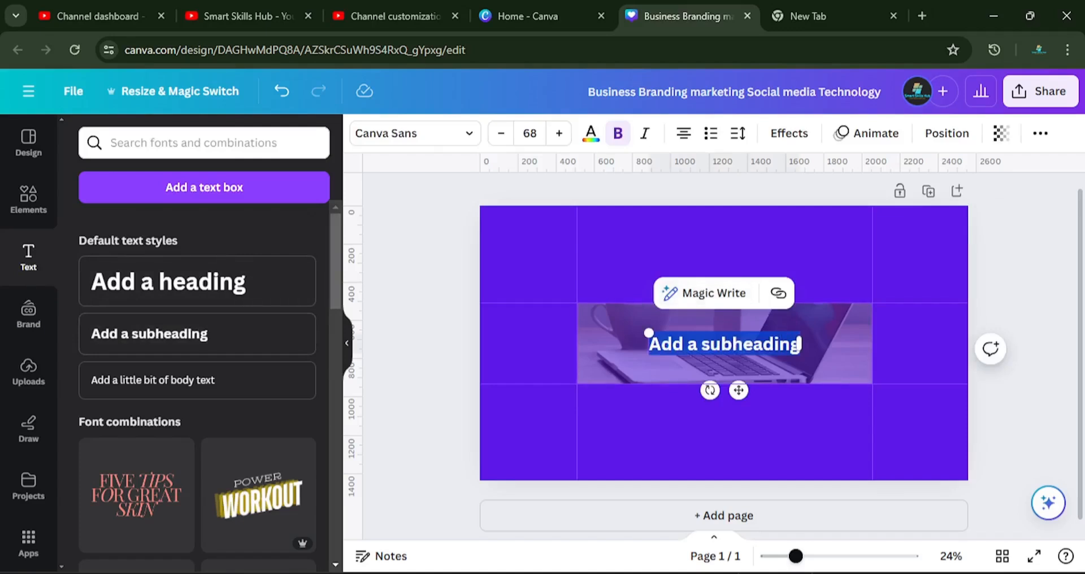
pyautogui.click(748, 345)
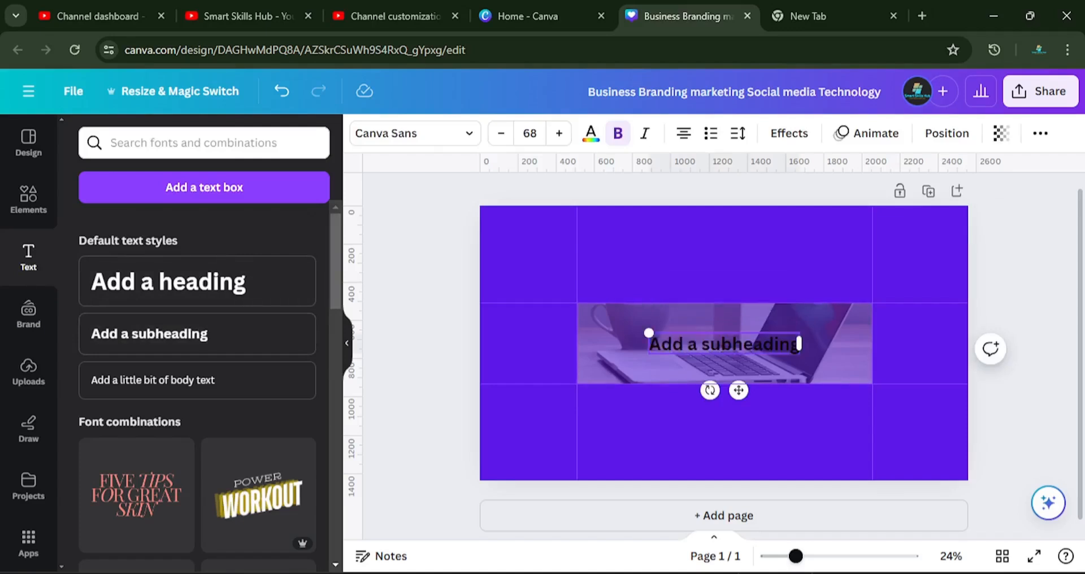
pyautogui.press('BackSpace')
pyautogui.press('BackSpace')
pyautogui.press('BackSpace')
pyautogui.press('BackSpace')
pyautogui.press('BackSpace')
pyautogui.press('BackSpace')
pyautogui.press('BackSpace')
pyautogui.press('BackSpace')
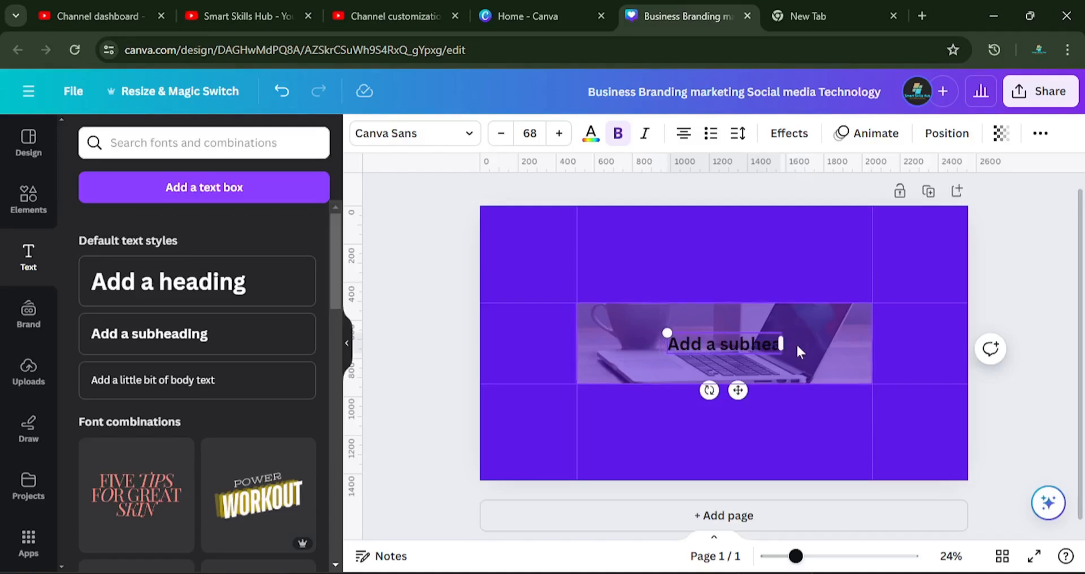
pyautogui.press('BackSpace')
pyautogui.press('BackSpace')
pyautogui.press('BackSpace')
pyautogui.press('BackSpace')
pyautogui.press('BackSpace')
pyautogui.press('BackSpace')
pyautogui.press('BackSpace')
pyautogui.press('BackSpace')
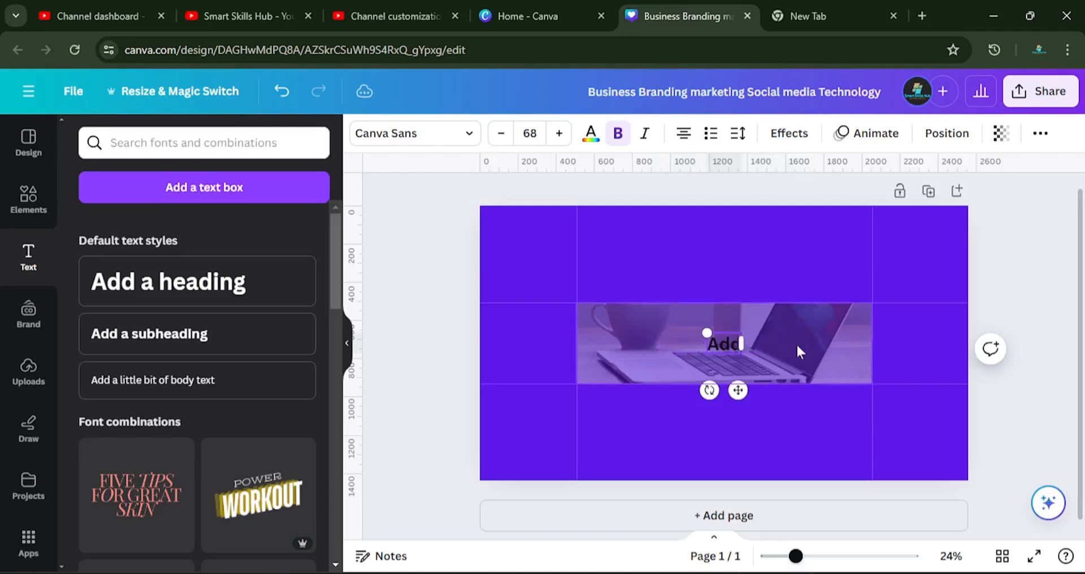
pyautogui.write('I')
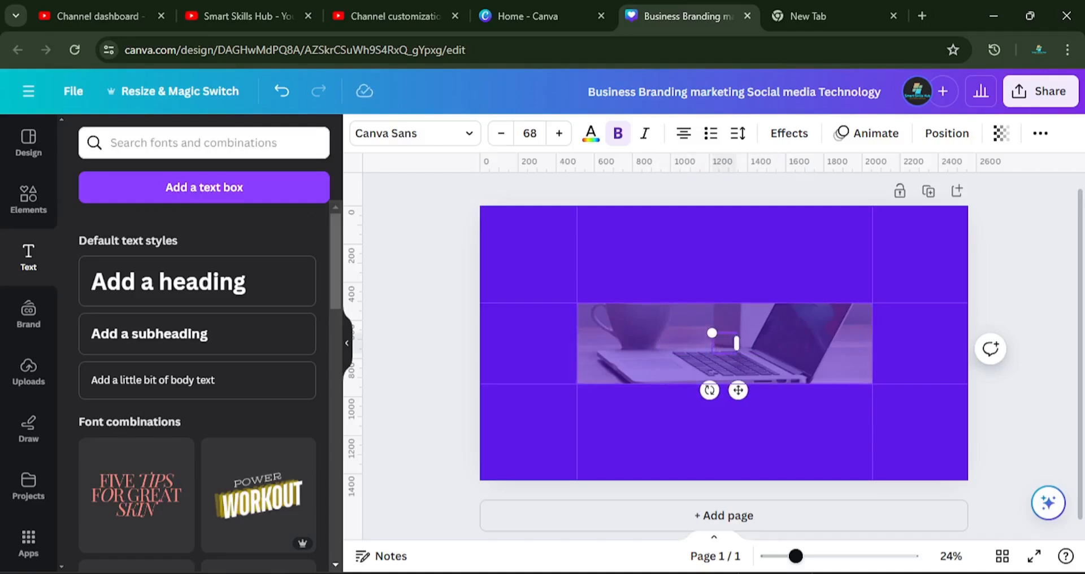
pyautogui.rightClick(713, 351)
pyautogui.click(739, 231)
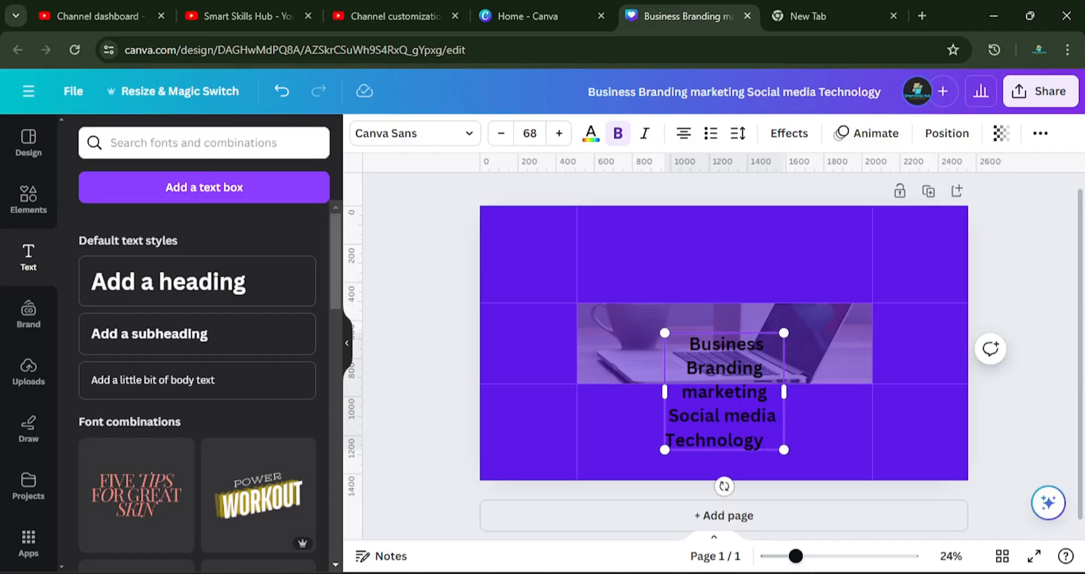
# - Move the text box over the laptop screen, against the upper horizontal guide and the right vertical guide
pyautogui.moveTo(739, 415); pyautogui.dragTo(737, 381)
pyautogui.click(832, 423)
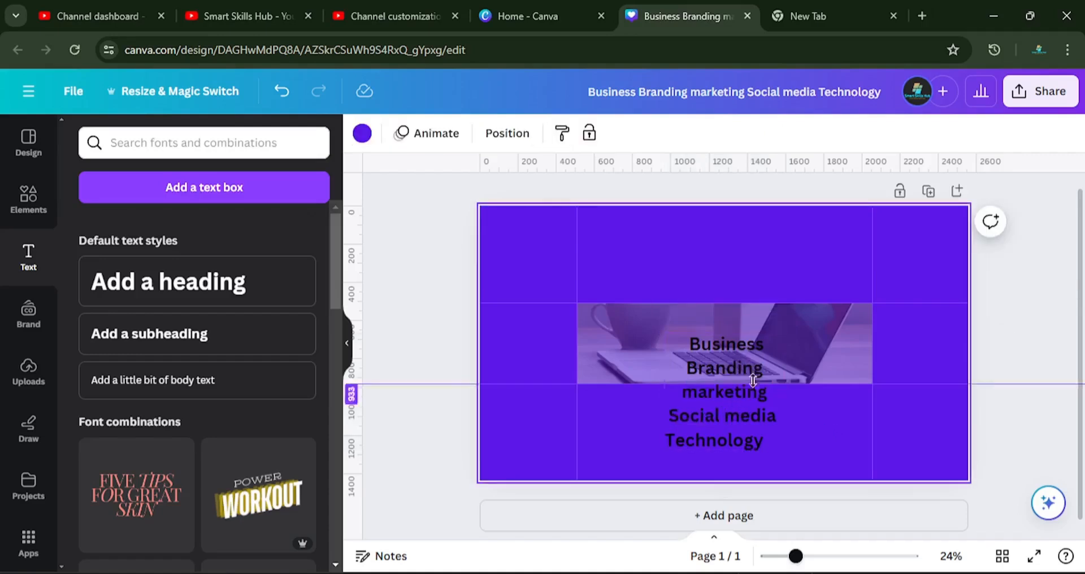
pyautogui.click(747, 350)
pyautogui.moveTo(745, 349); pyautogui.dragTo(837, 322)
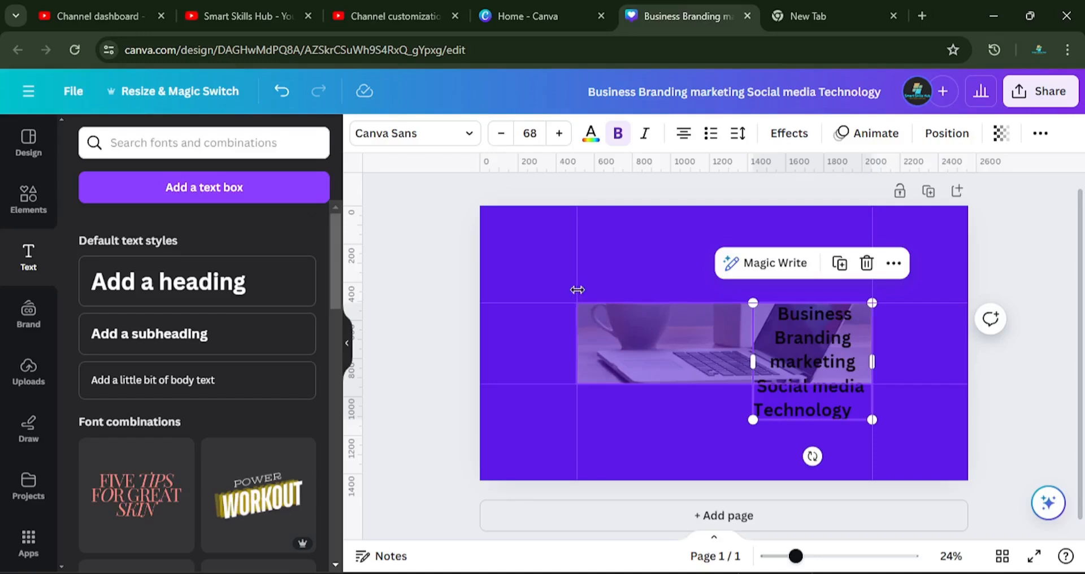
# - Change the text's font to Times New Roman and scale it to size 46.9 to fit between the two horizontal guides
pyautogui.click(501, 133)
pyautogui.click(530, 133)
pyautogui.click(535, 133)
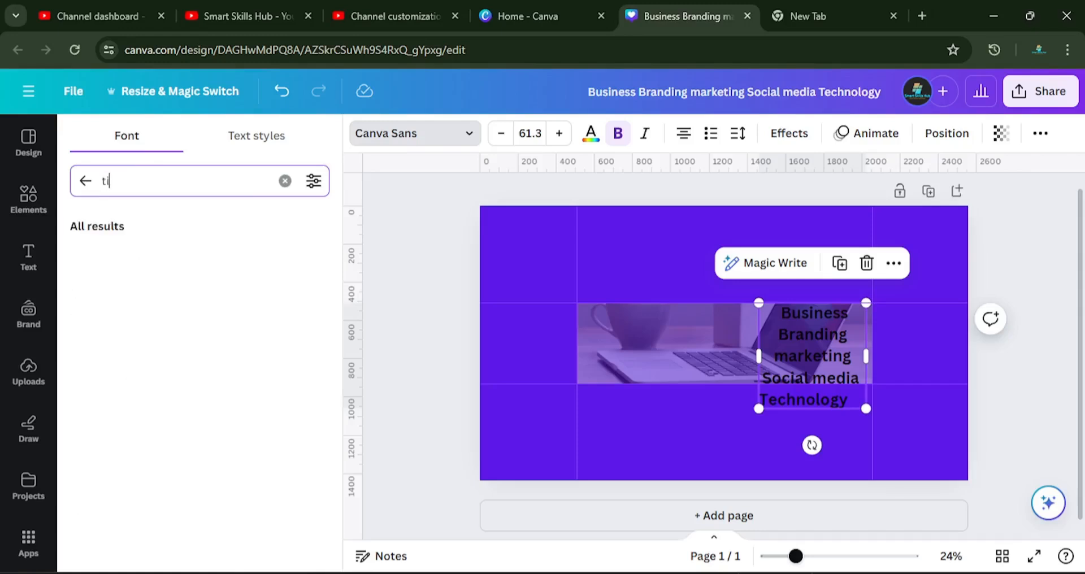
pyautogui.write('me')
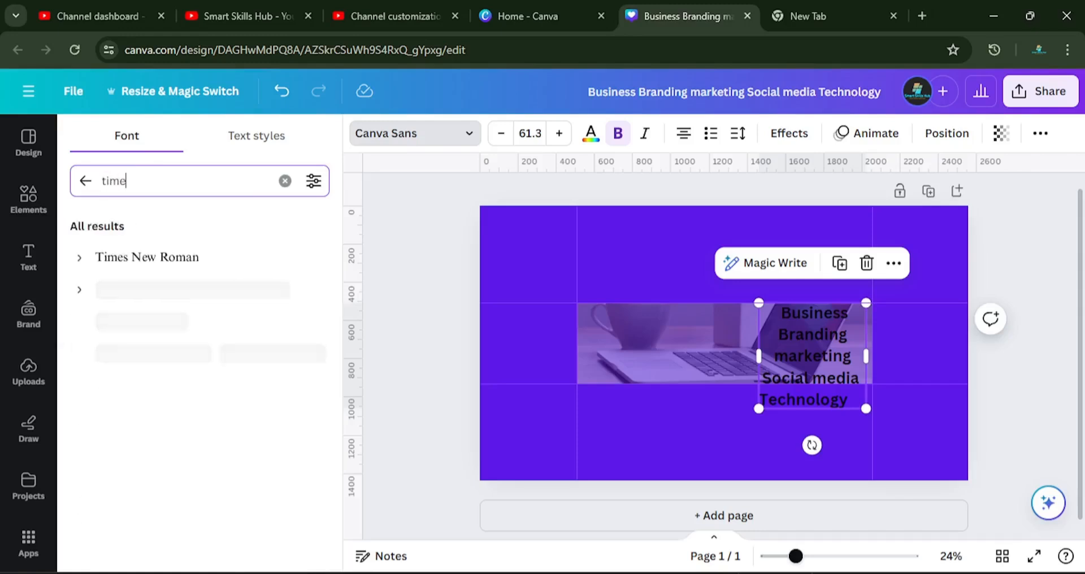
pyautogui.click(175, 262)
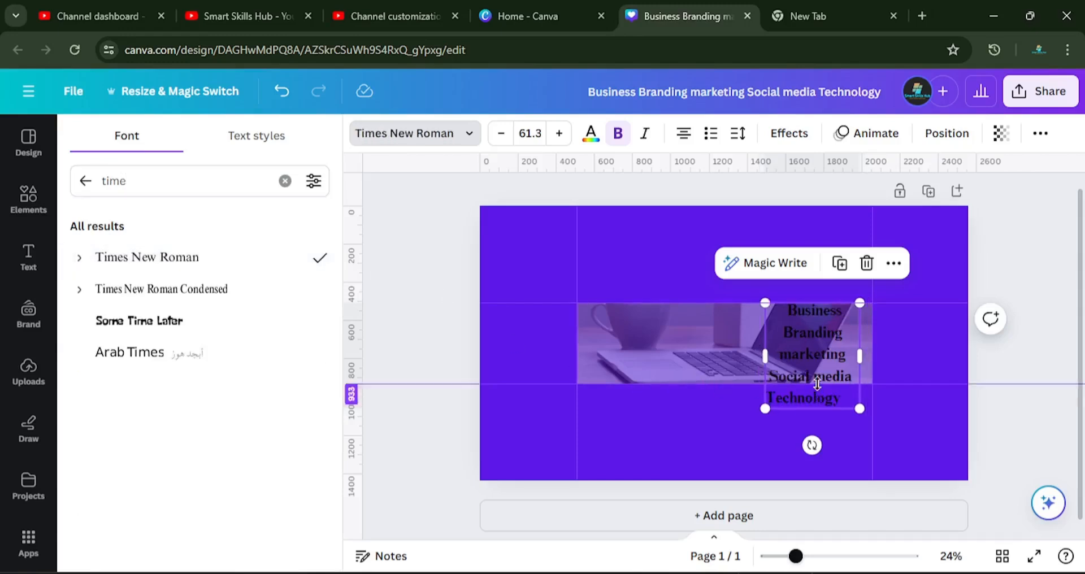
pyautogui.moveTo(767, 408); pyautogui.dragTo(773, 374)
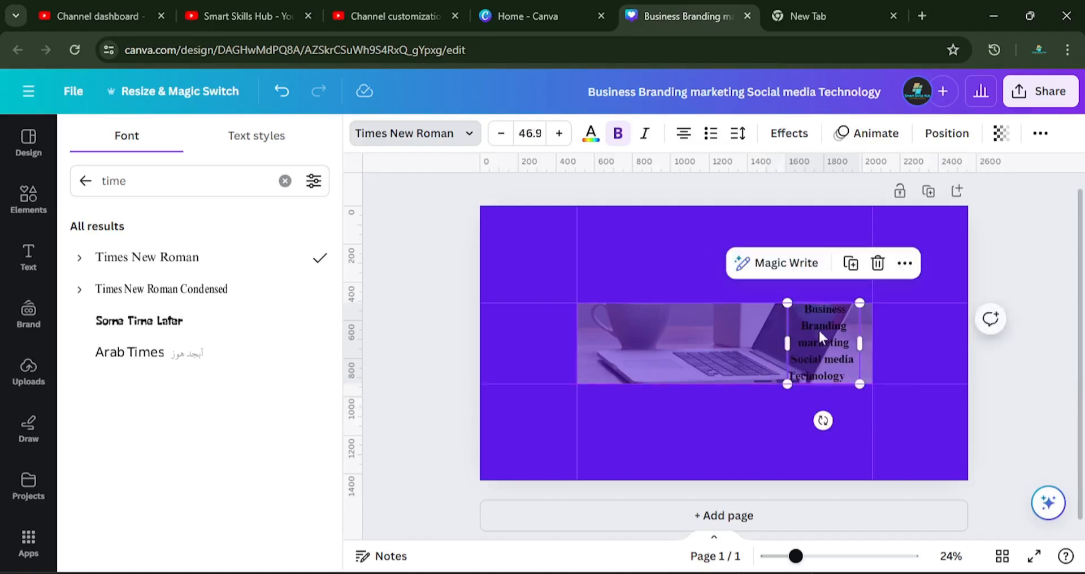
pyautogui.moveTo(818, 331); pyautogui.dragTo(815, 334)
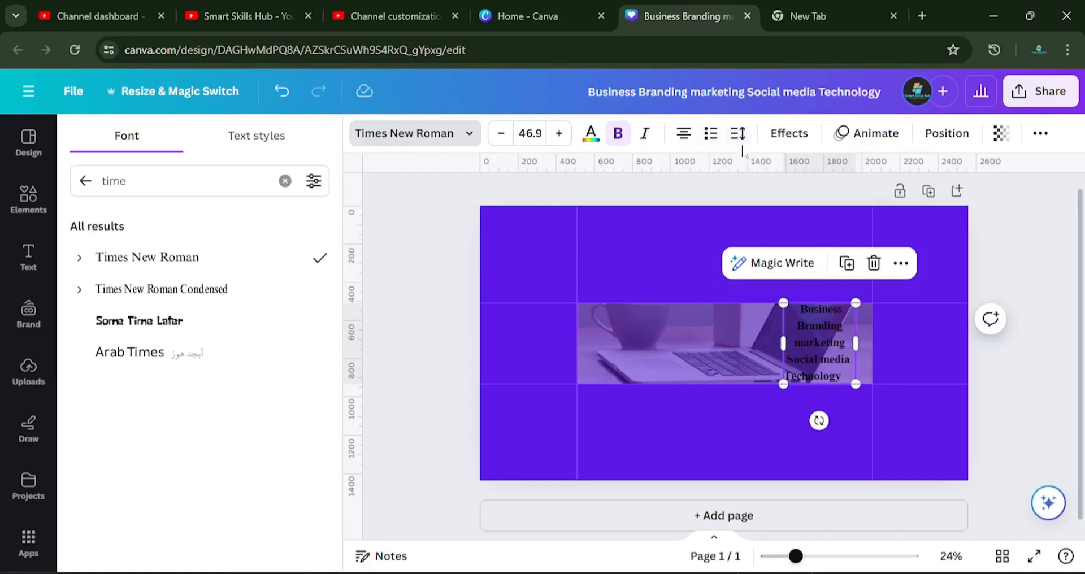
# - Tighten the topic text's letter spacing to -40 and its line spacing to 1.08
pyautogui.click(738, 133)
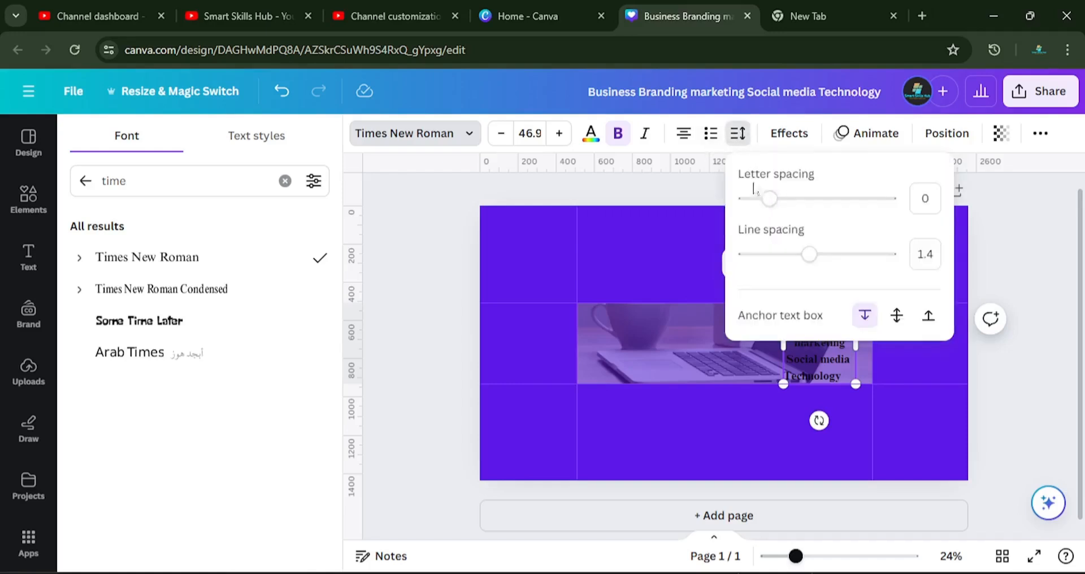
pyautogui.moveTo(770, 202); pyautogui.dragTo(762, 201)
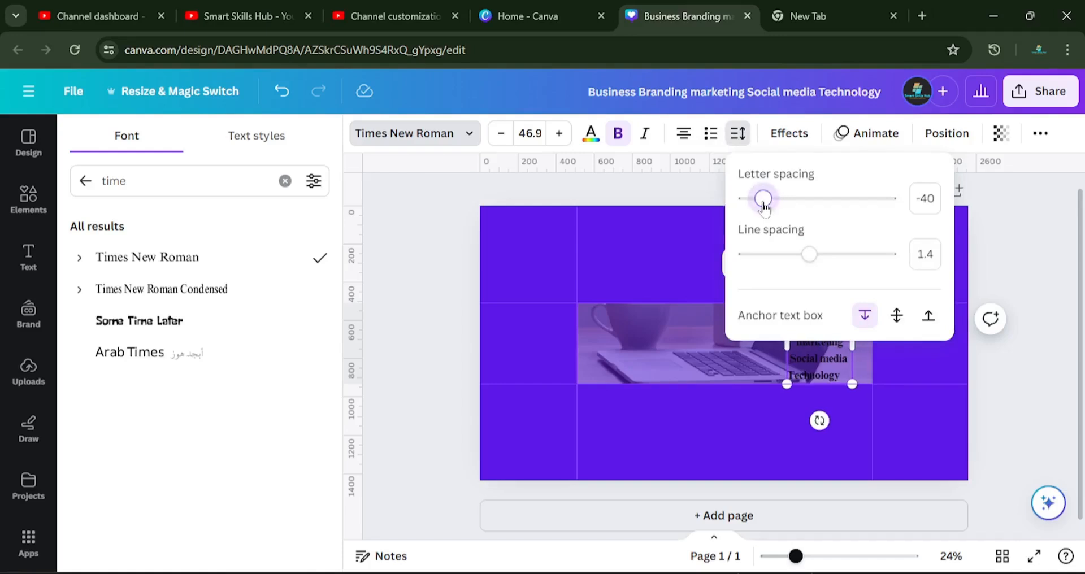
pyautogui.moveTo(811, 256); pyautogui.dragTo(784, 258)
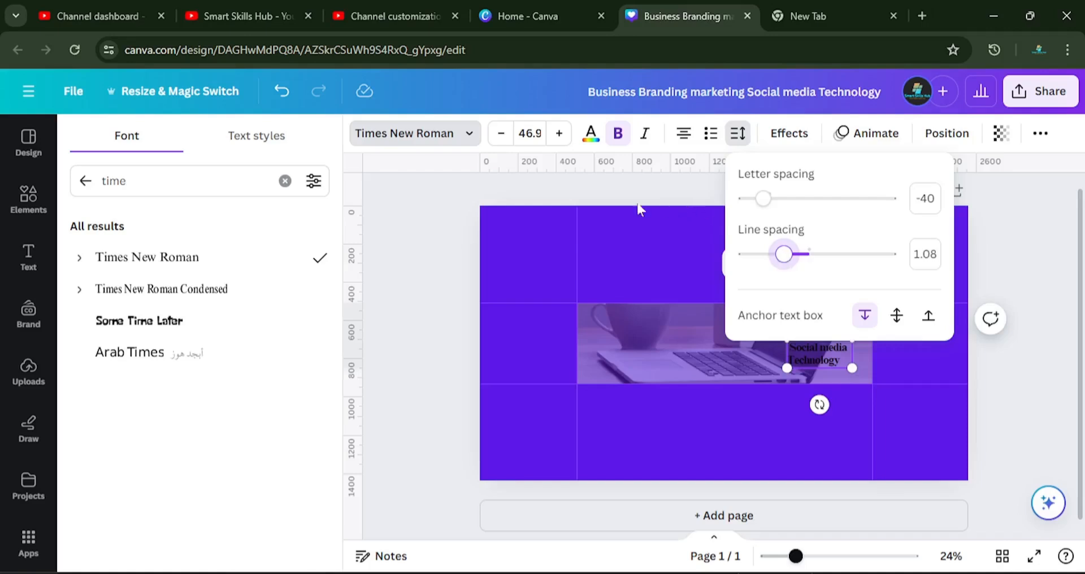
pyautogui.click(491, 223)
# - Centre the topic text box vertically between the horizontal guides and widen it toward the nearby vertical guide
pyautogui.moveTo(821, 337); pyautogui.dragTo(823, 344)
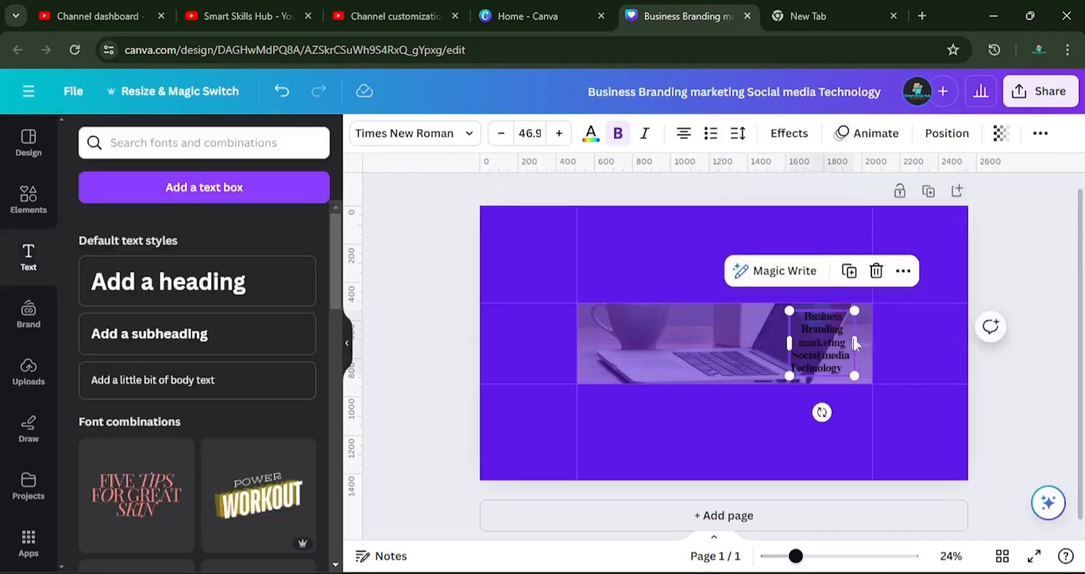
pyautogui.moveTo(857, 343); pyautogui.dragTo(868, 344)
pyautogui.click(772, 357)
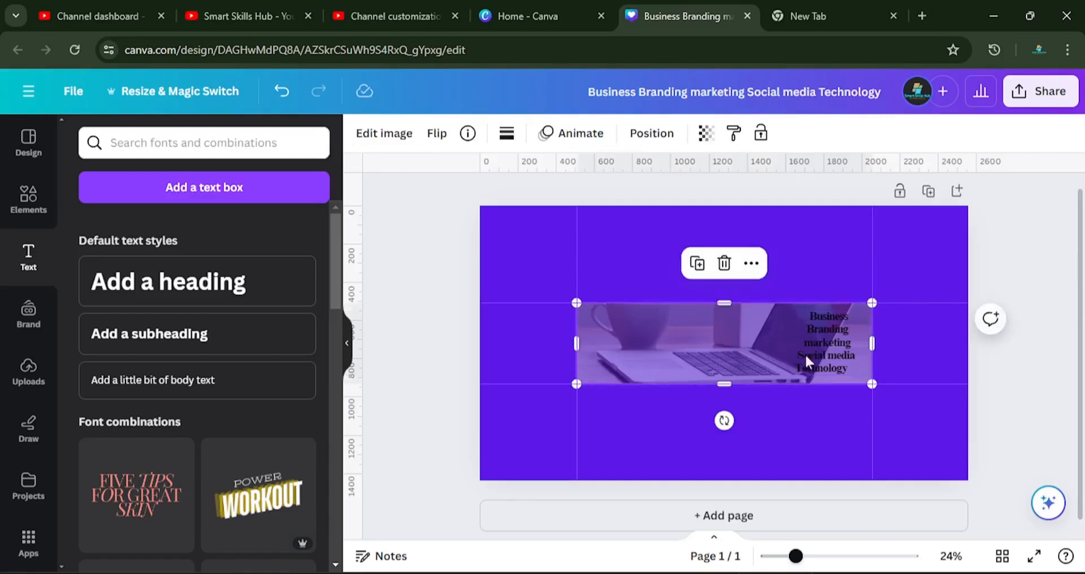
# - Colour all of the topic text over the laptop screen white and deselect it
pyautogui.click(825, 344)
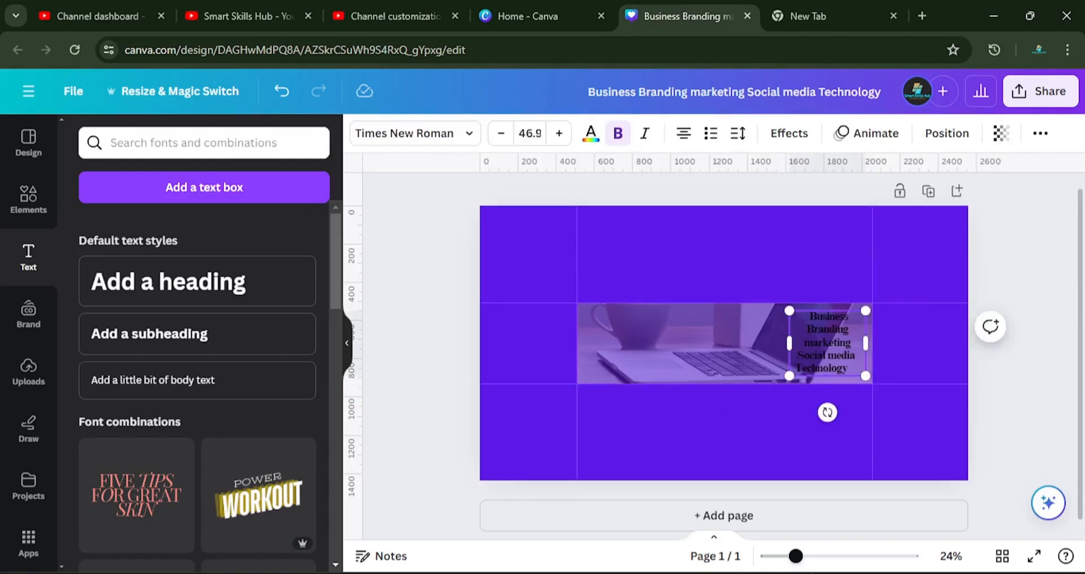
pyautogui.moveTo(813, 318); pyautogui.dragTo(850, 370)
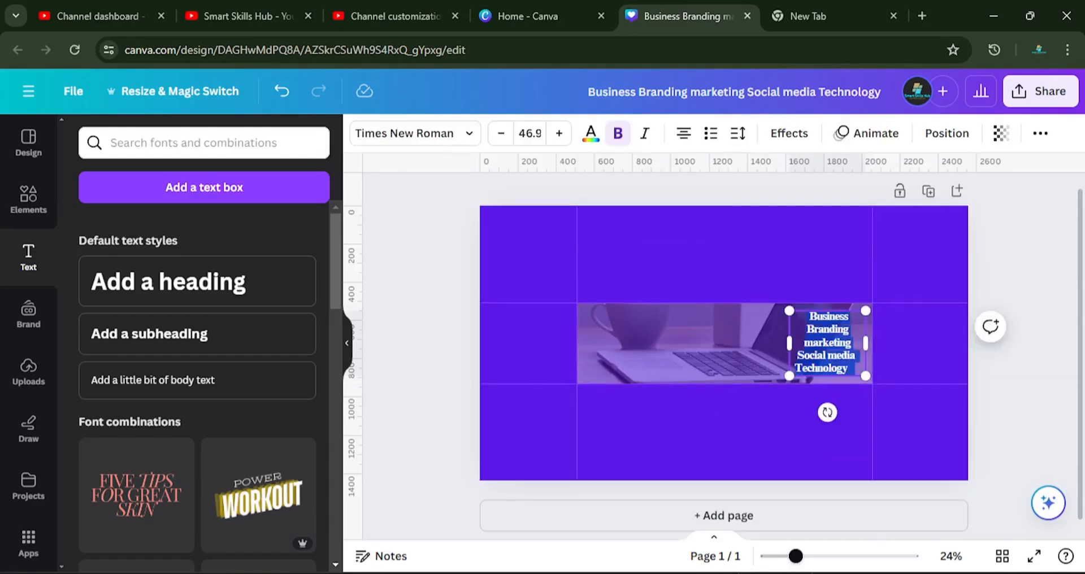
pyautogui.click(590, 136)
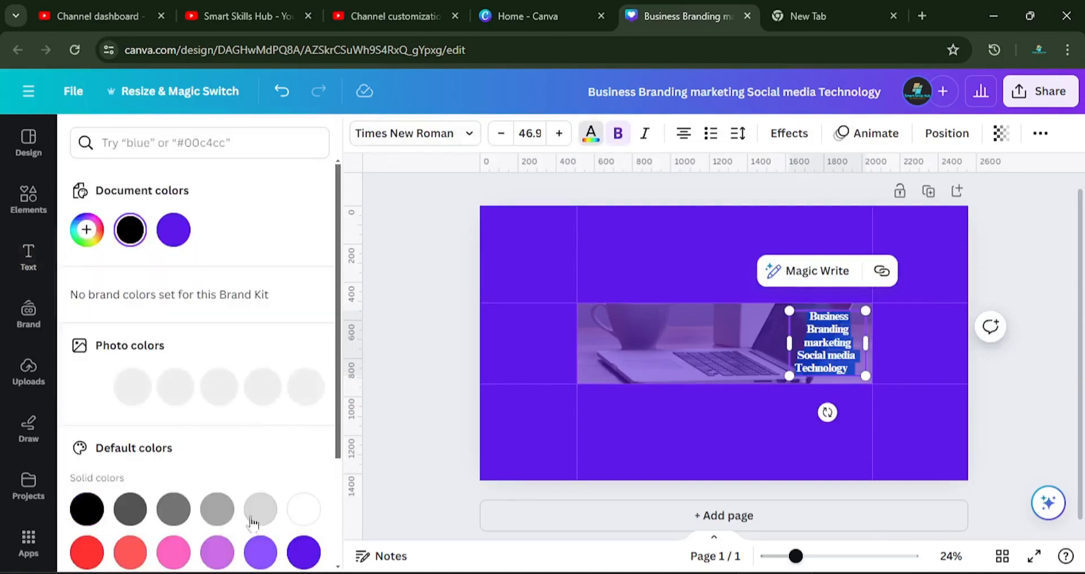
pyautogui.click(304, 509)
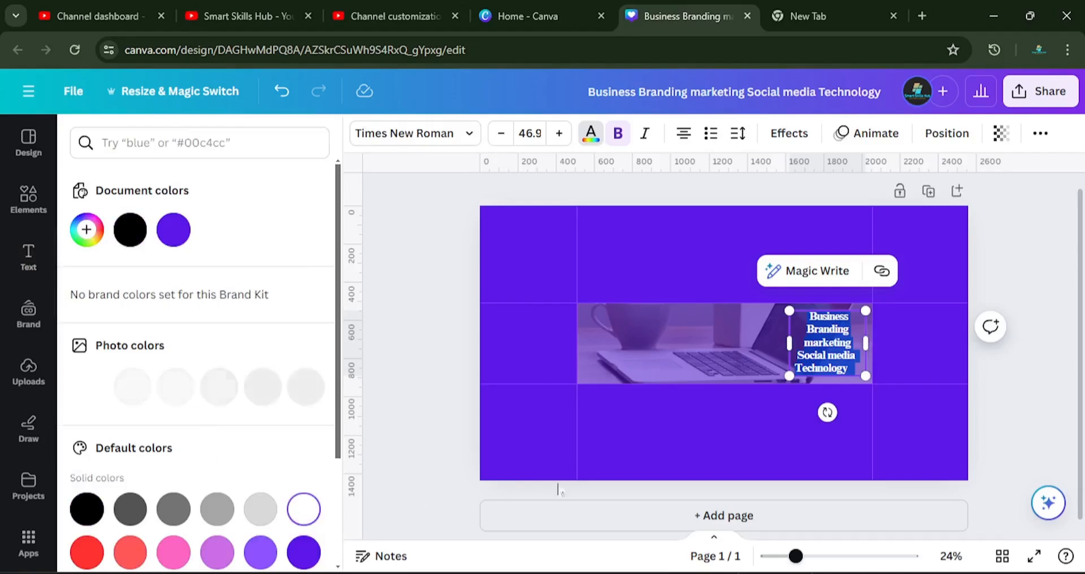
pyautogui.click(765, 345)
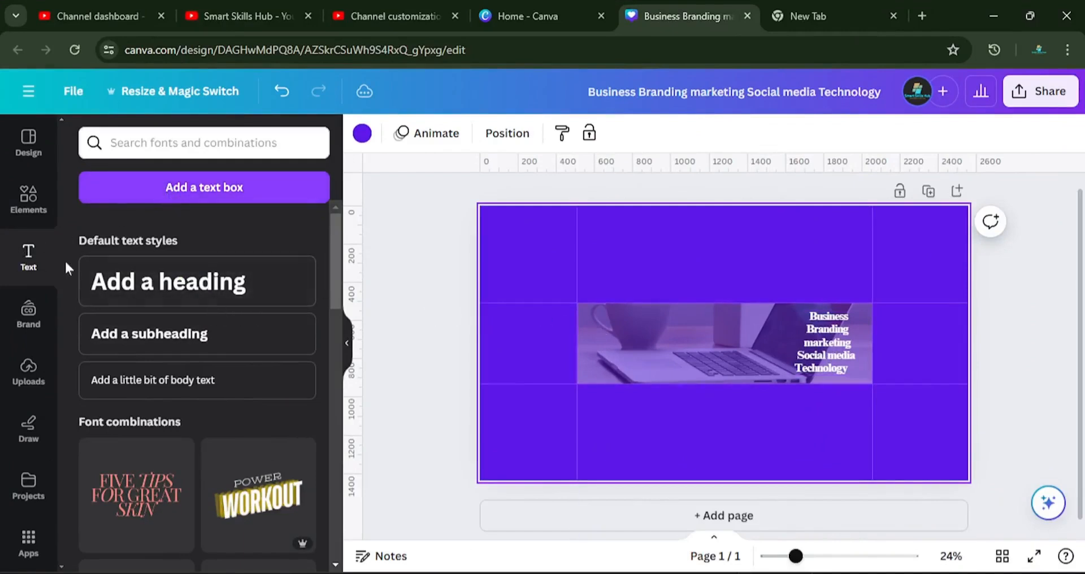
# - Add a subheading text box over the laptop photo and replace its placeholder with "SMART SKILLS HUB"
pyautogui.click(29, 261)
pyautogui.click(226, 337)
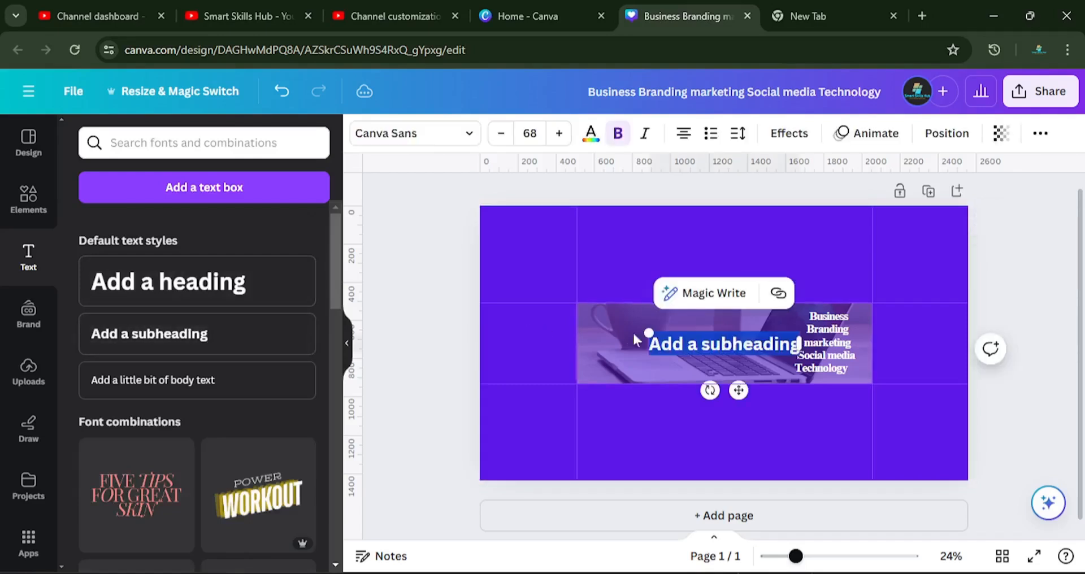
pyautogui.moveTo(799, 343); pyautogui.dragTo(773, 346)
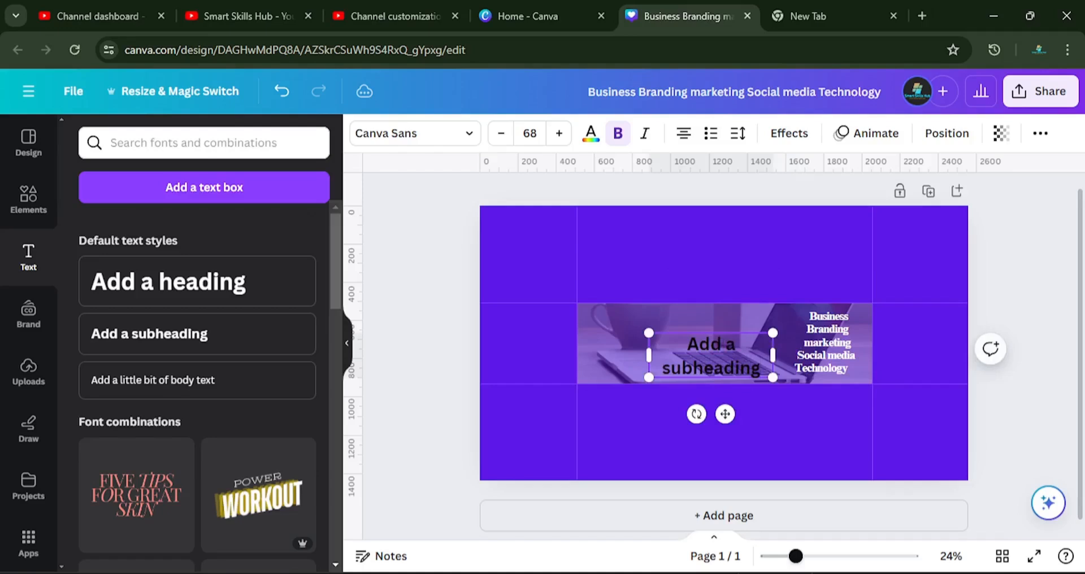
pyautogui.press('BackSpace')
pyautogui.press('BackSpace')
pyautogui.press('BackSpace')
pyautogui.press('BackSpace')
pyautogui.press('BackSpace')
pyautogui.press('BackSpace')
pyautogui.press('BackSpace')
pyautogui.press('BackSpace')
pyautogui.press('BackSpace')
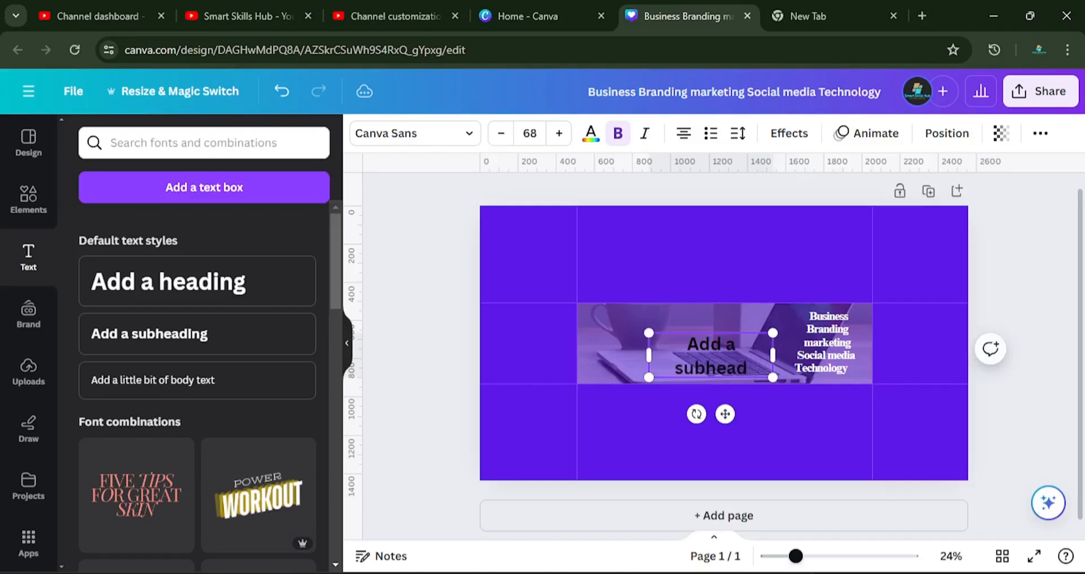
pyautogui.press('BackSpace')
pyautogui.press('BackSpace')
pyautogui.press('BackSpace')
pyautogui.press('BackSpace')
pyautogui.press('BackSpace')
pyautogui.press('BackSpace')
pyautogui.press('BackSpace')
pyautogui.write('SMART SKILLS HUB')
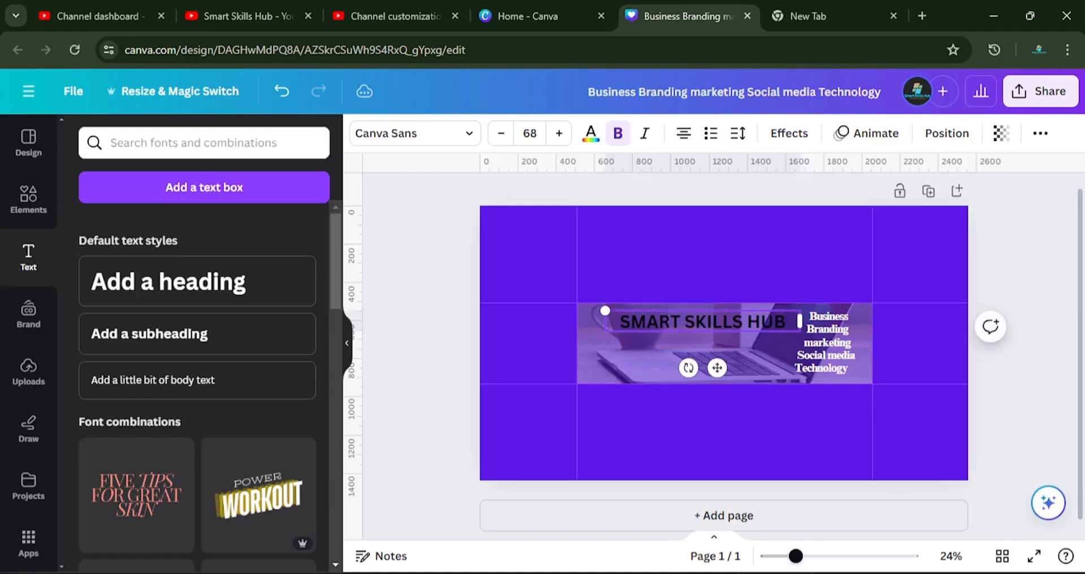
# - Tighten the letter spacing of the "SMART SKILLS HUB" title to -65
pyautogui.click(736, 135)
pyautogui.moveTo(767, 203); pyautogui.dragTo(761, 205)
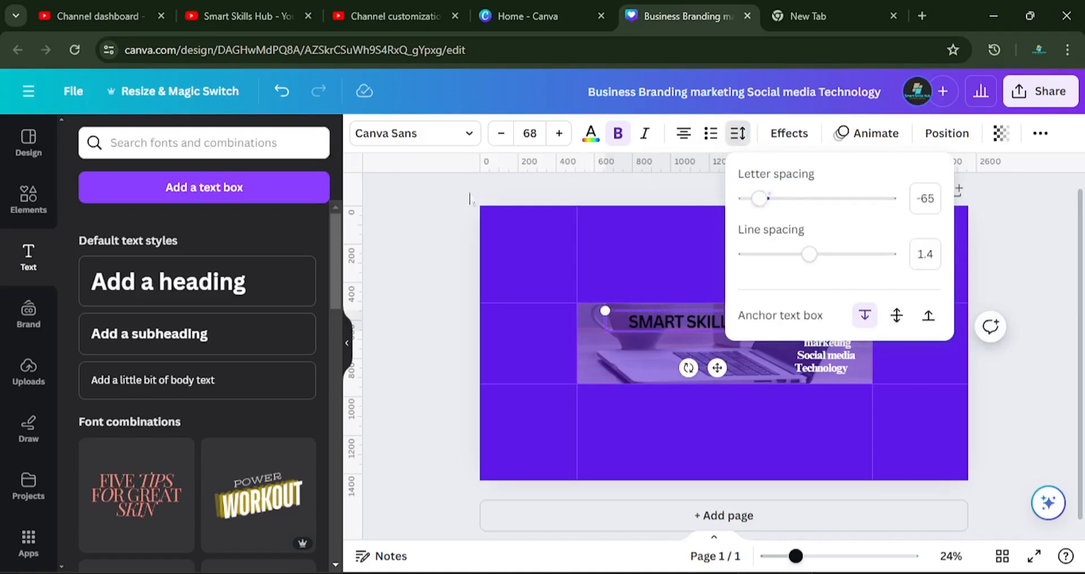
pyautogui.click(428, 199)
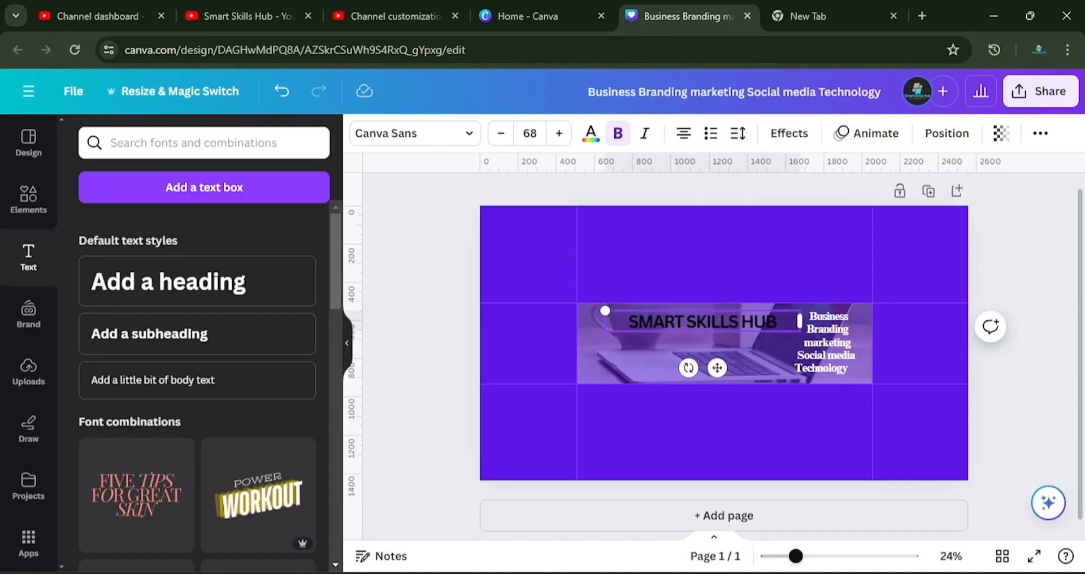
# - Reduce the font size of the "SMART SKILLS HUB" title to 60
pyautogui.moveTo(628, 321); pyautogui.dragTo(779, 321)
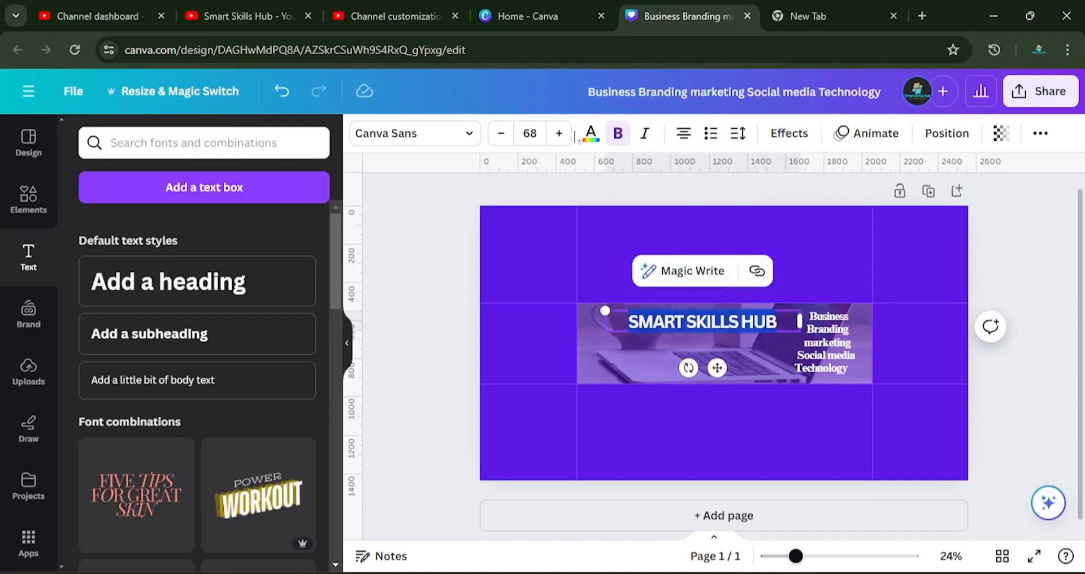
pyautogui.click(503, 139)
pyautogui.click(504, 138)
pyautogui.click(504, 139)
pyautogui.click(503, 138)
pyautogui.click(503, 138)
pyautogui.click(503, 138)
pyautogui.click(504, 139)
pyautogui.click(503, 138)
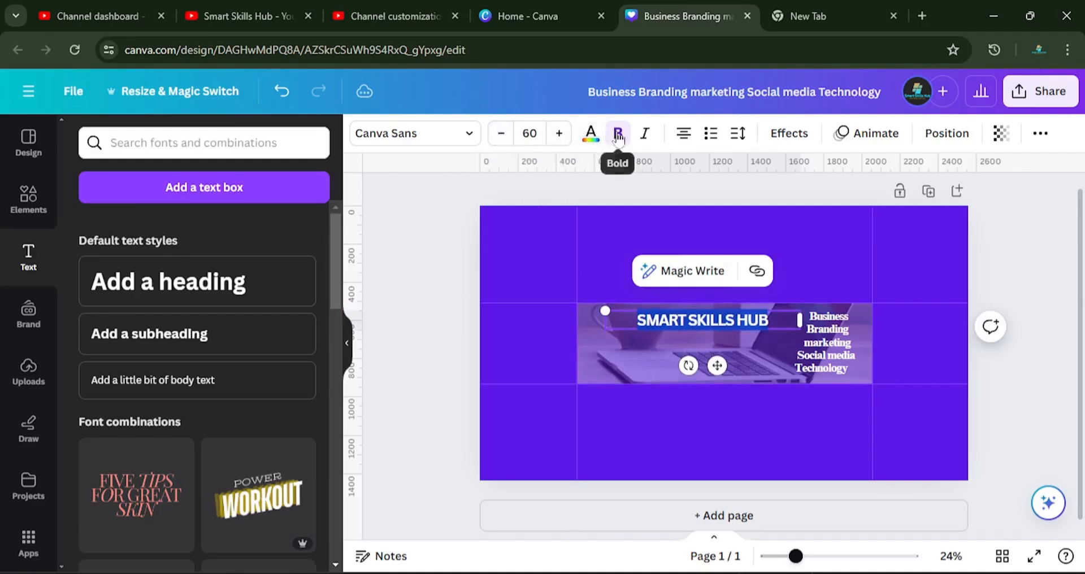
# - Try the "SMART SKILLS HUB" title in regular-weight black #000000 and reapply its bold style
pyautogui.click(619, 135)
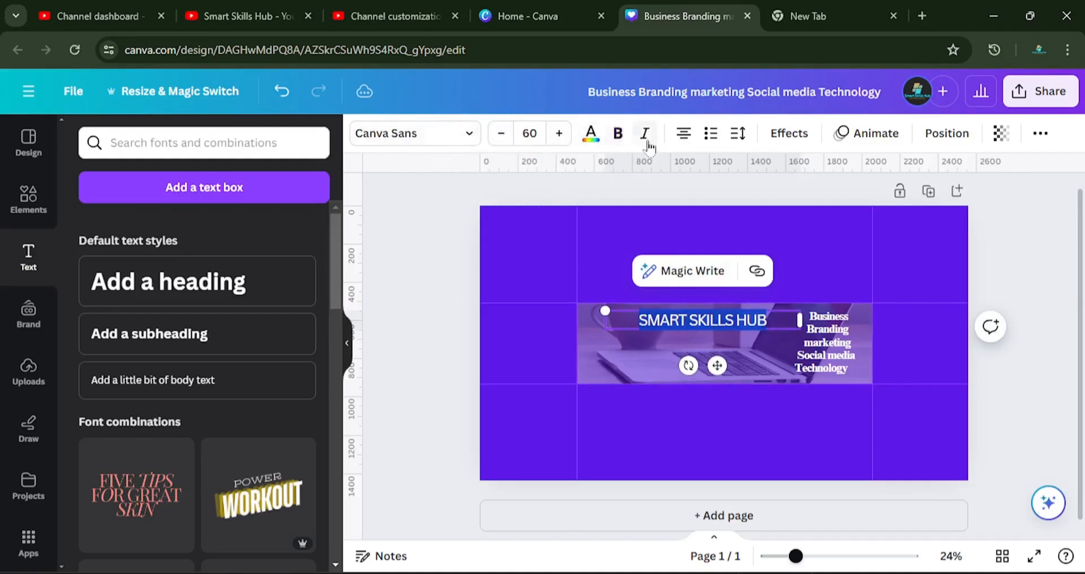
pyautogui.click(620, 135)
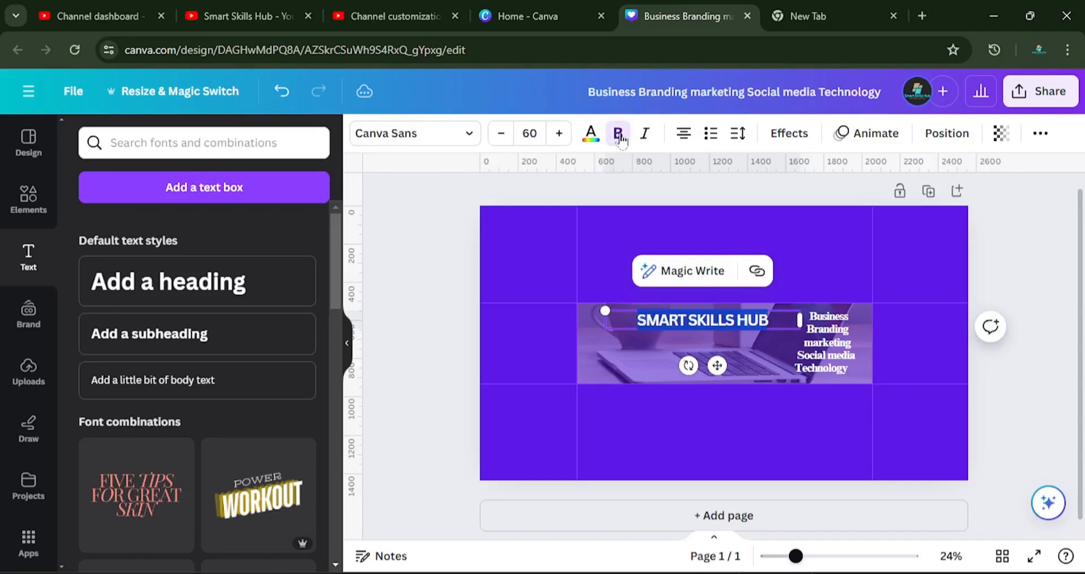
pyautogui.click(620, 135)
pyautogui.click(590, 134)
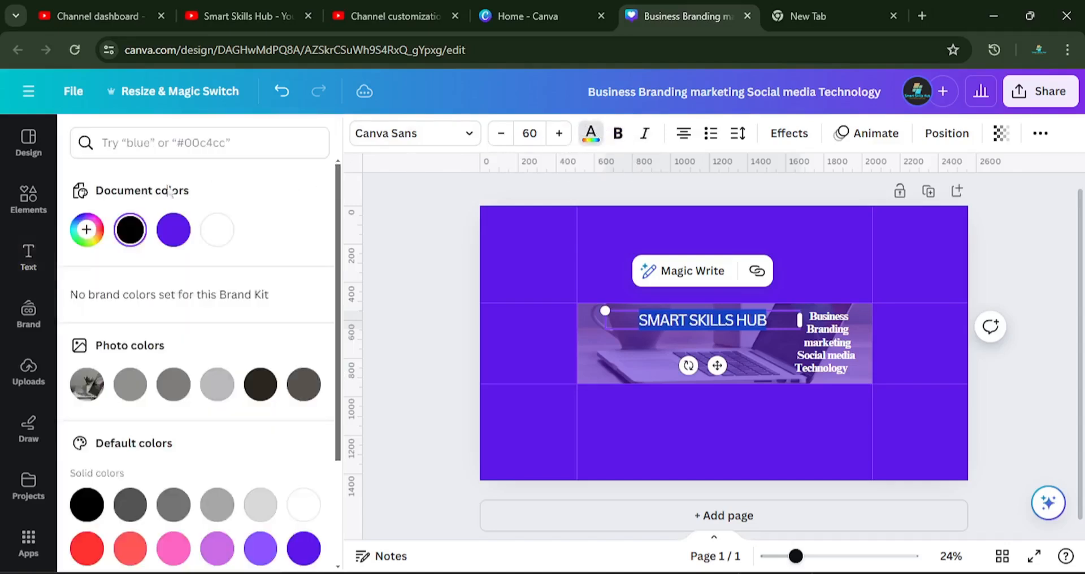
pyautogui.click(130, 229)
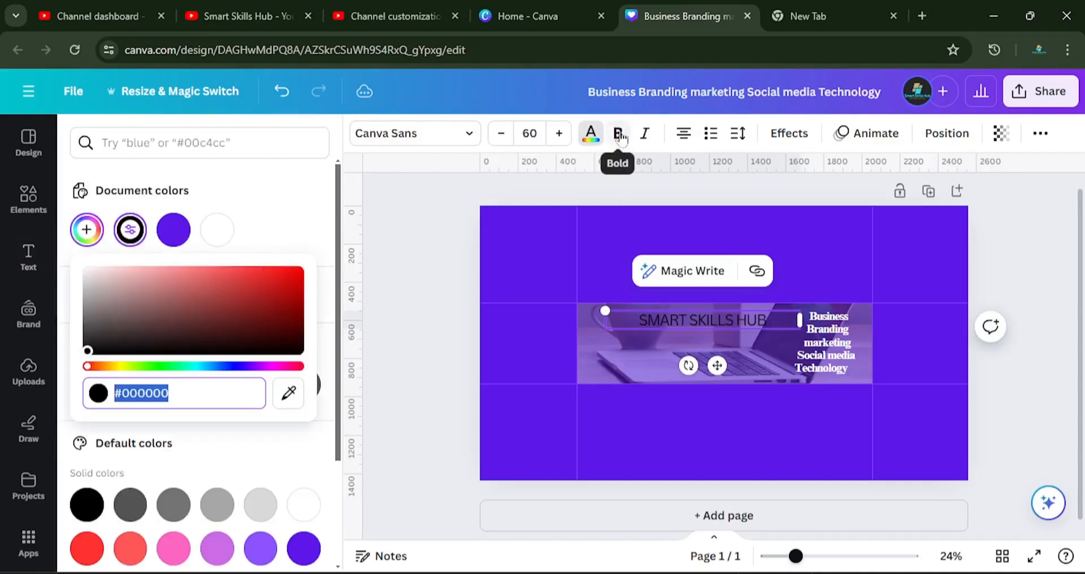
pyautogui.click(643, 320)
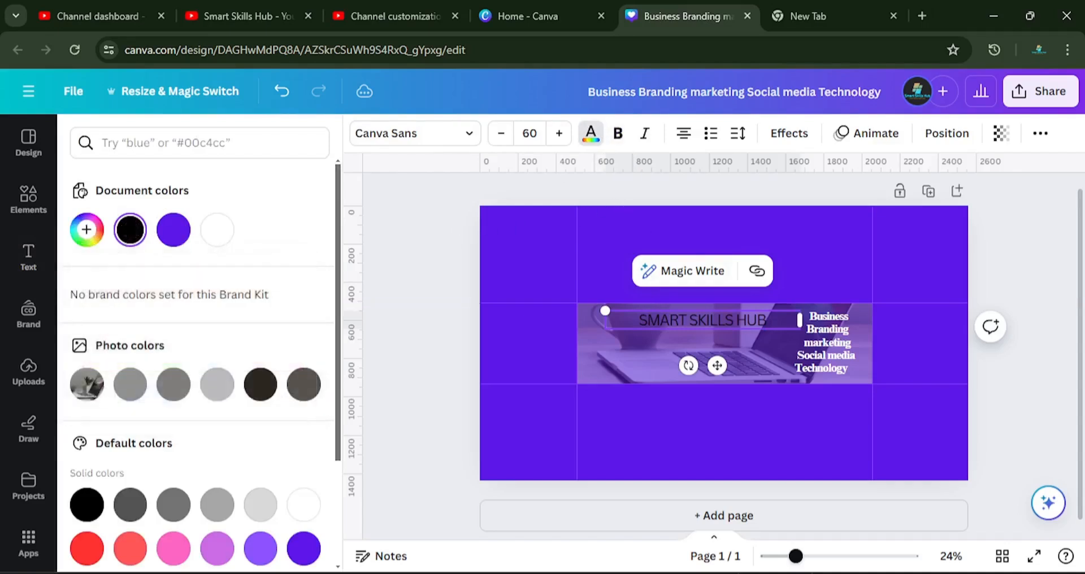
pyautogui.moveTo(638, 320); pyautogui.dragTo(768, 321)
pyautogui.click(617, 134)
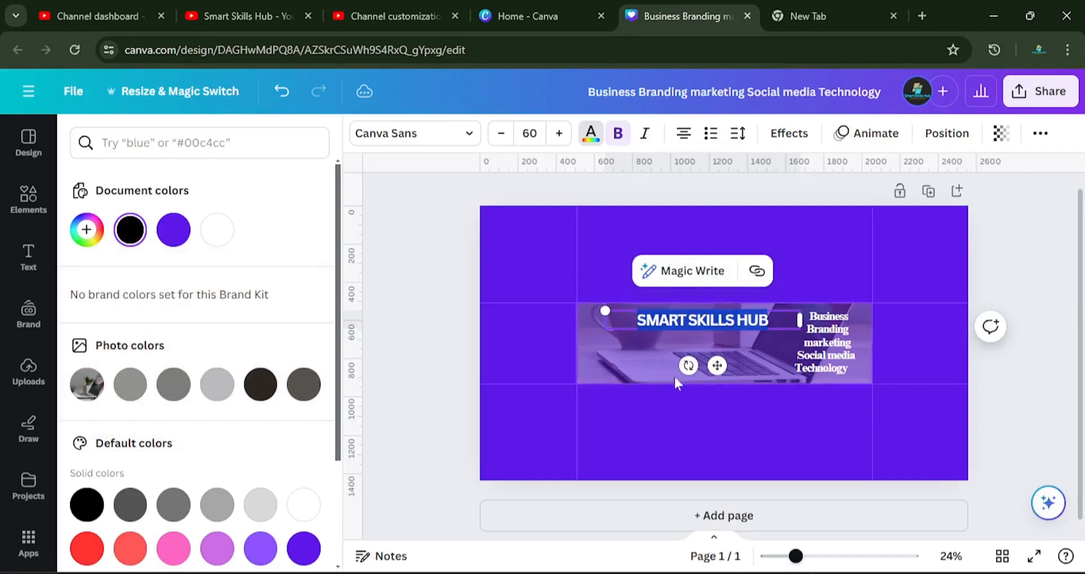
pyautogui.click(659, 350)
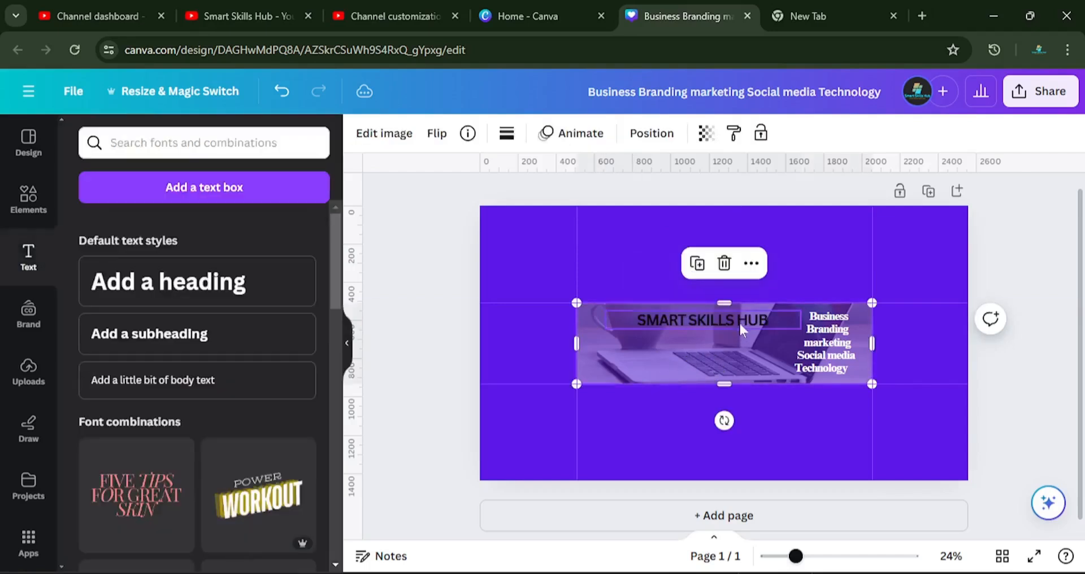
# - Try to change the font of the "SMART SKILLS HUB" title to Archivo Black
pyautogui.click(772, 325)
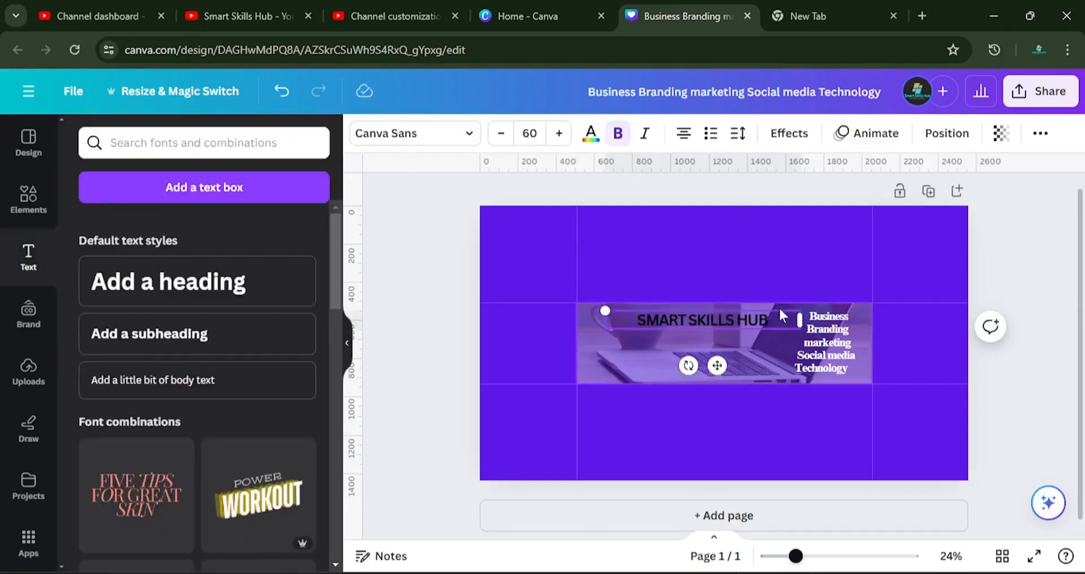
pyautogui.moveTo(770, 320); pyautogui.dragTo(637, 320)
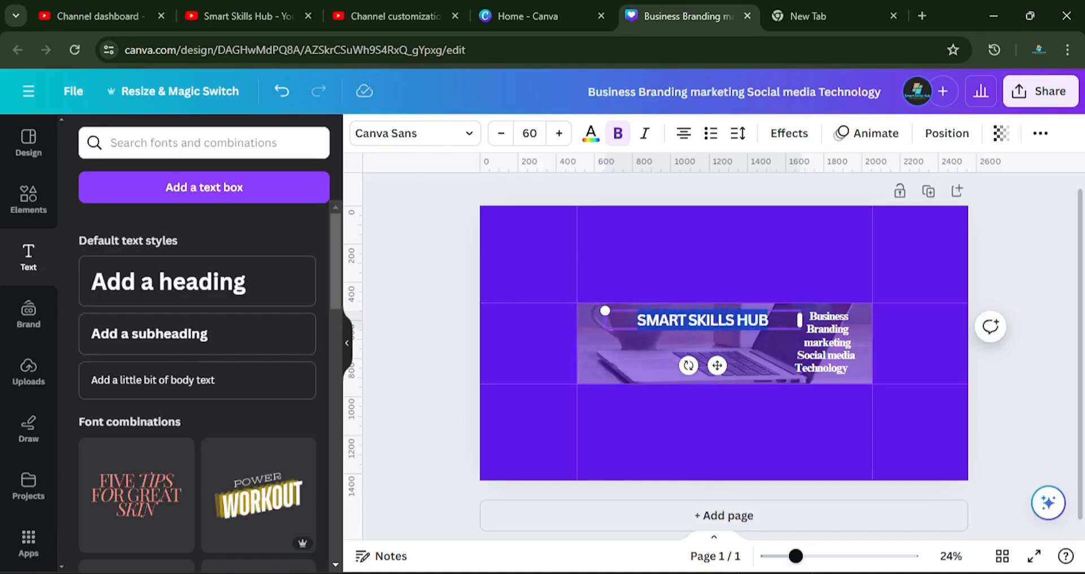
pyautogui.click(471, 141)
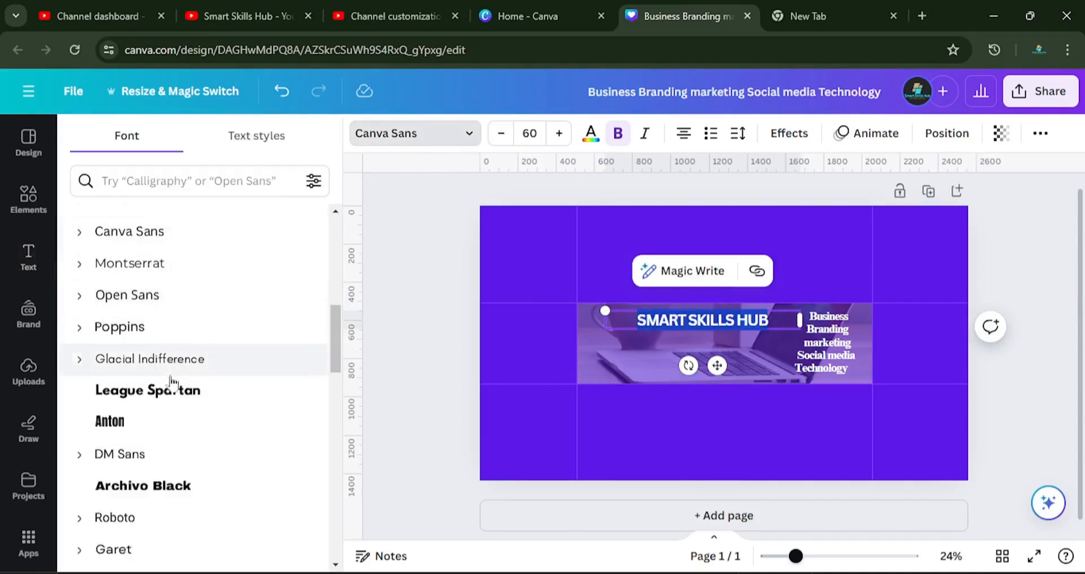
pyautogui.scroll(-2, 172, 407)
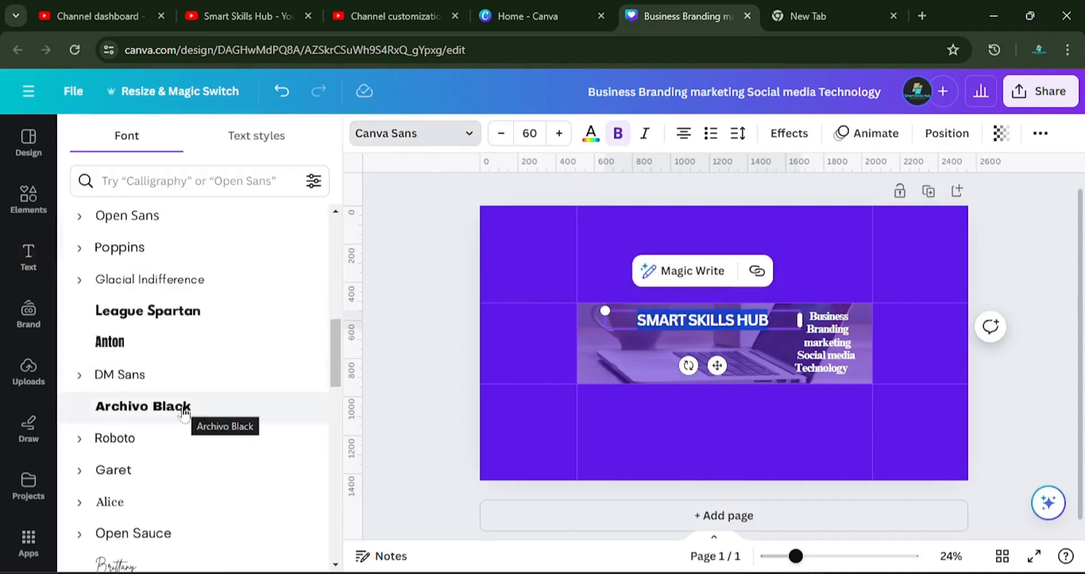
pyautogui.click(183, 410)
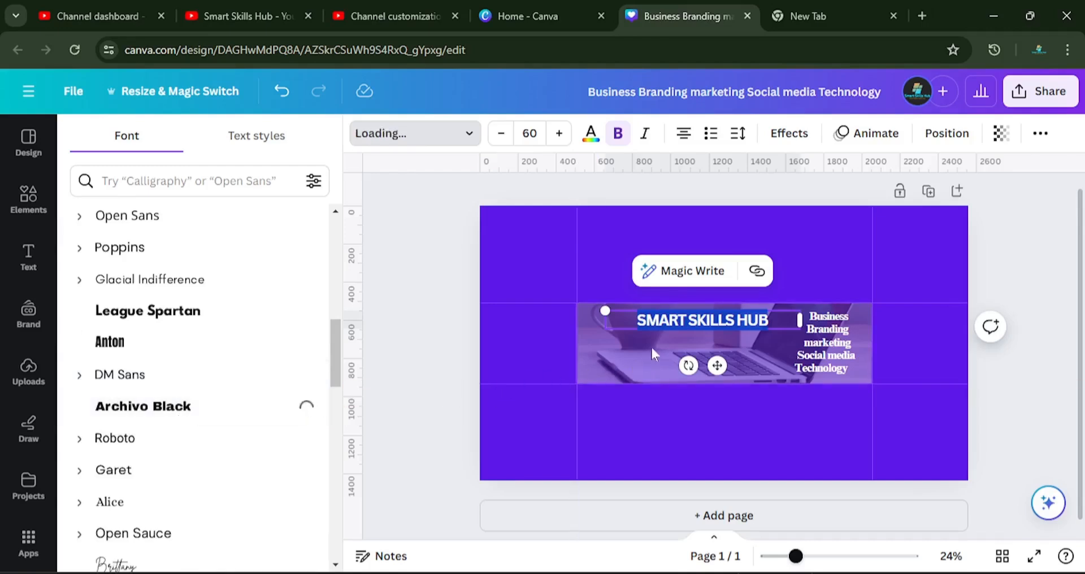
pyautogui.click(748, 340)
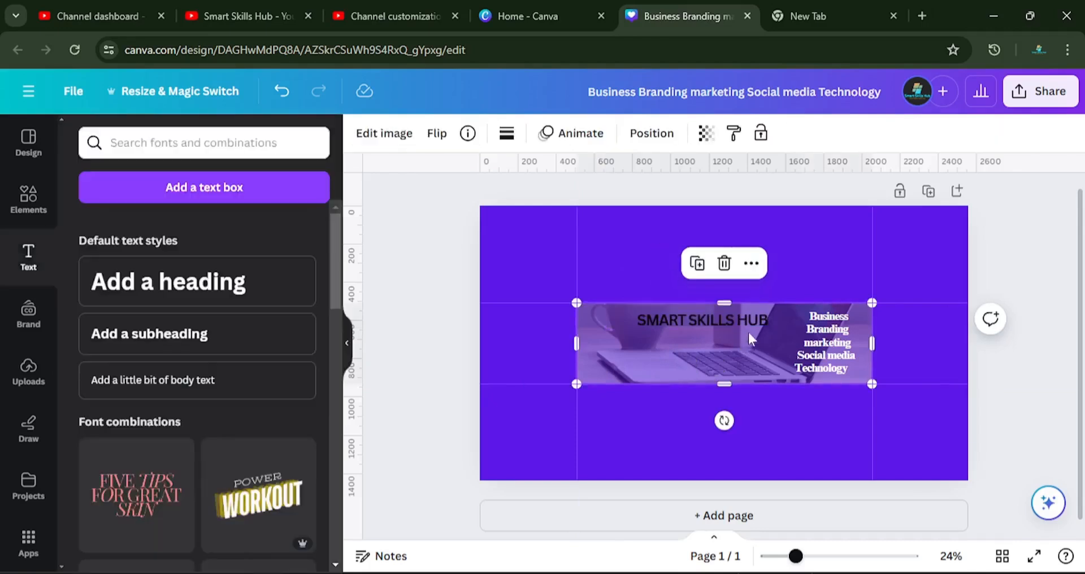
pyautogui.click(715, 329)
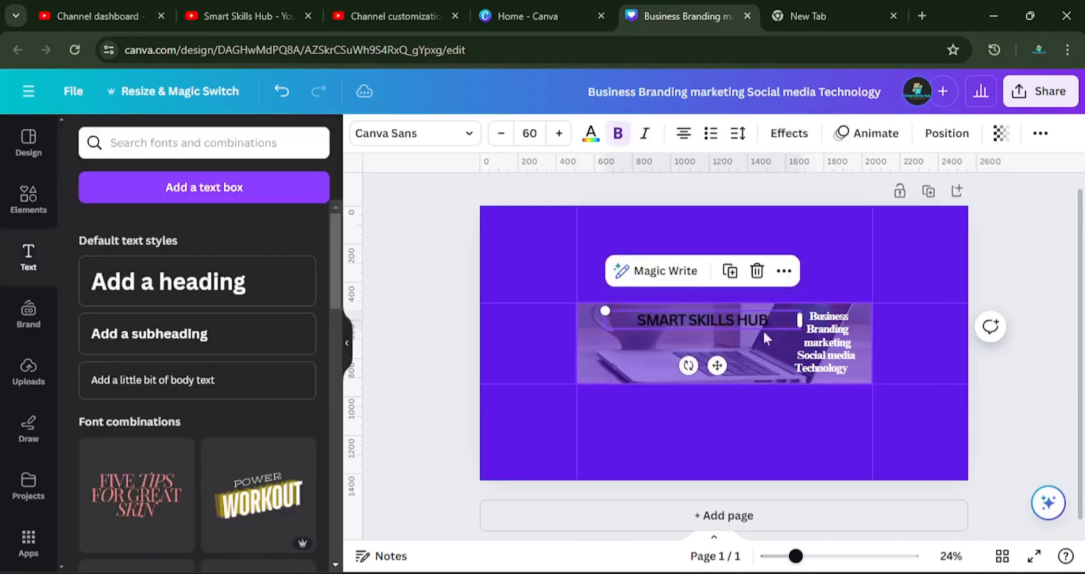
pyautogui.click(728, 337)
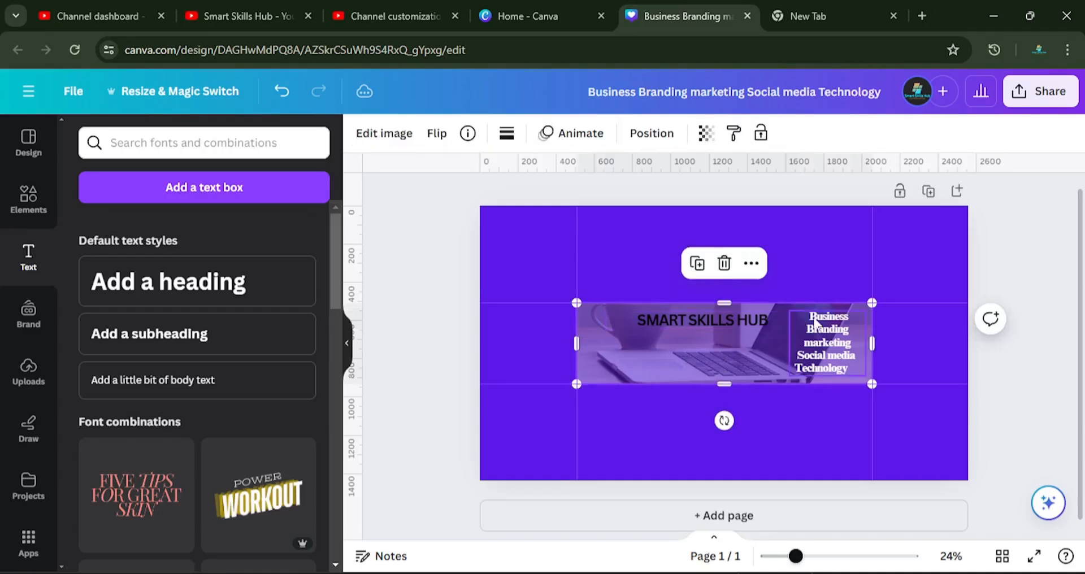
# - Copy the word "Business" from the topic text
pyautogui.click(802, 318)
pyautogui.click(802, 317)
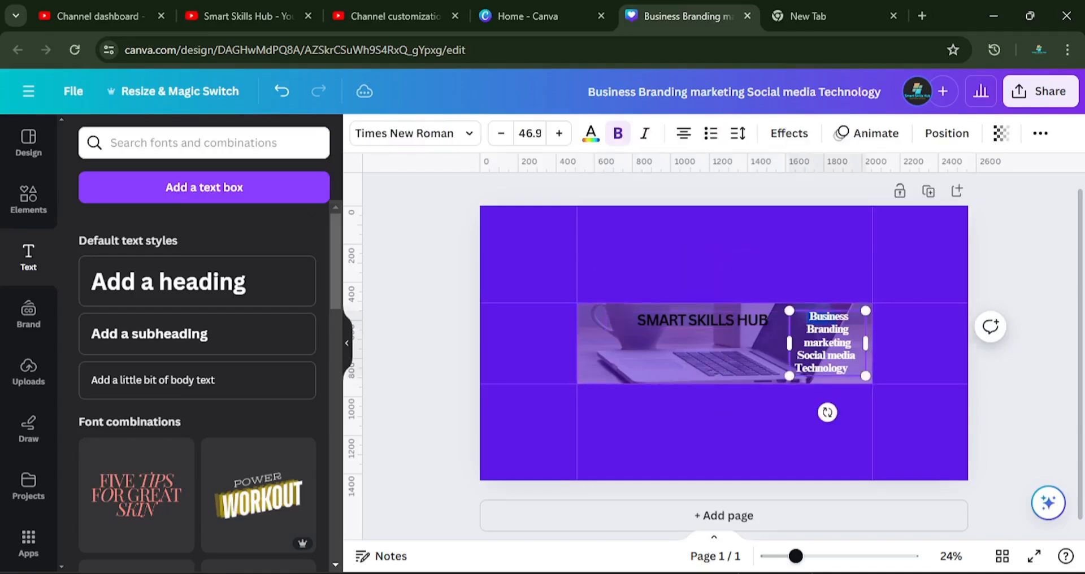
pyautogui.rightClick(846, 310)
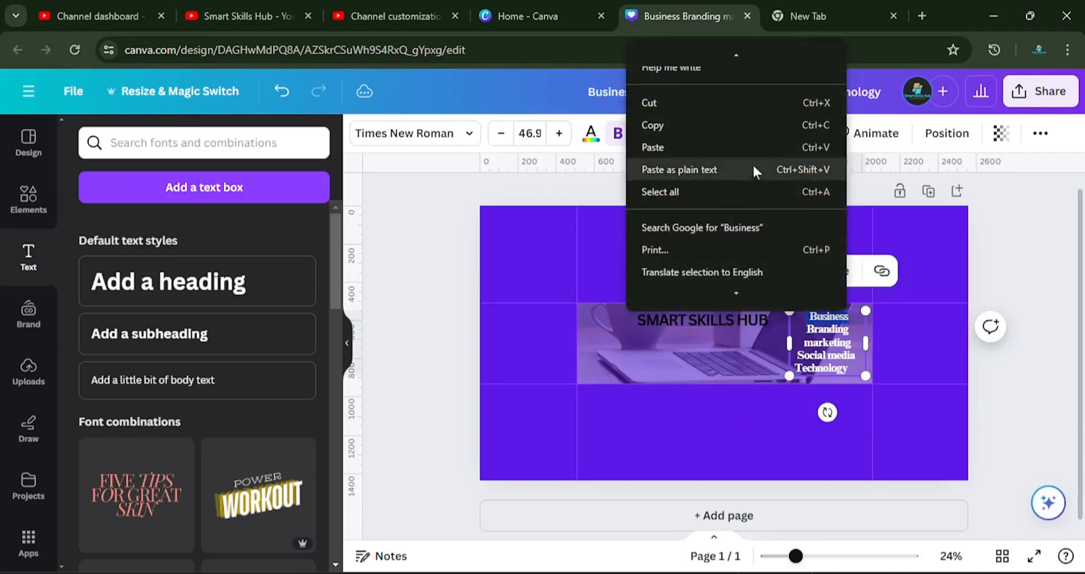
pyautogui.click(672, 127)
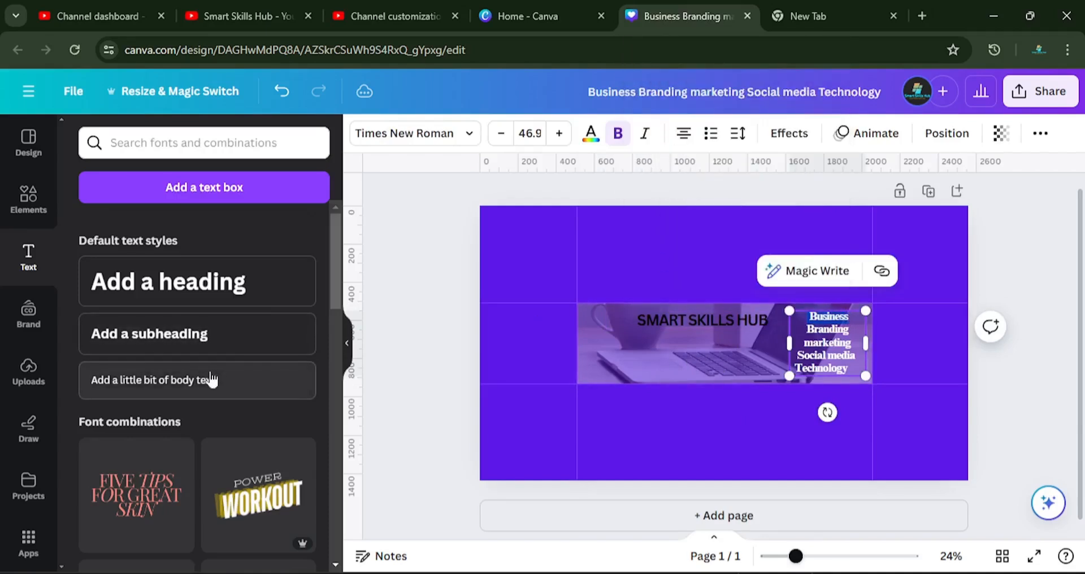
# - Add a body text box and move it beneath the "SMART SKILLS HUB" title
pyautogui.click(189, 379)
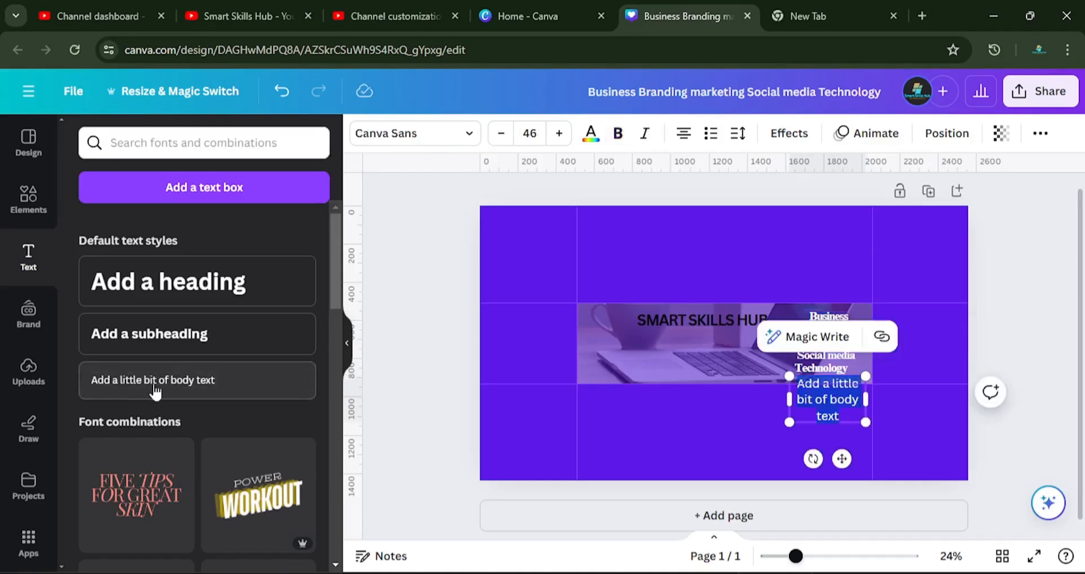
pyautogui.moveTo(826, 450); pyautogui.dragTo(701, 411)
pyautogui.click(698, 369)
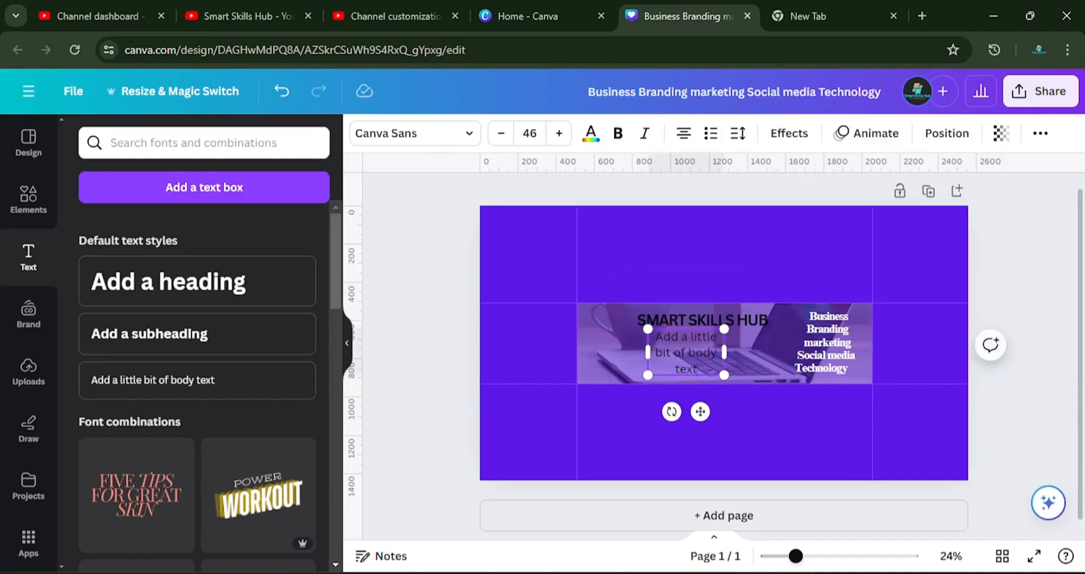
# - Replace the placeholder text beneath the title with "LEARN MORE,SAVE COST" in bold at size 41
pyautogui.hotkey('ctrl', 'a')
pyautogui.press('BackSpace')
pyautogui.write('LEARN MO')
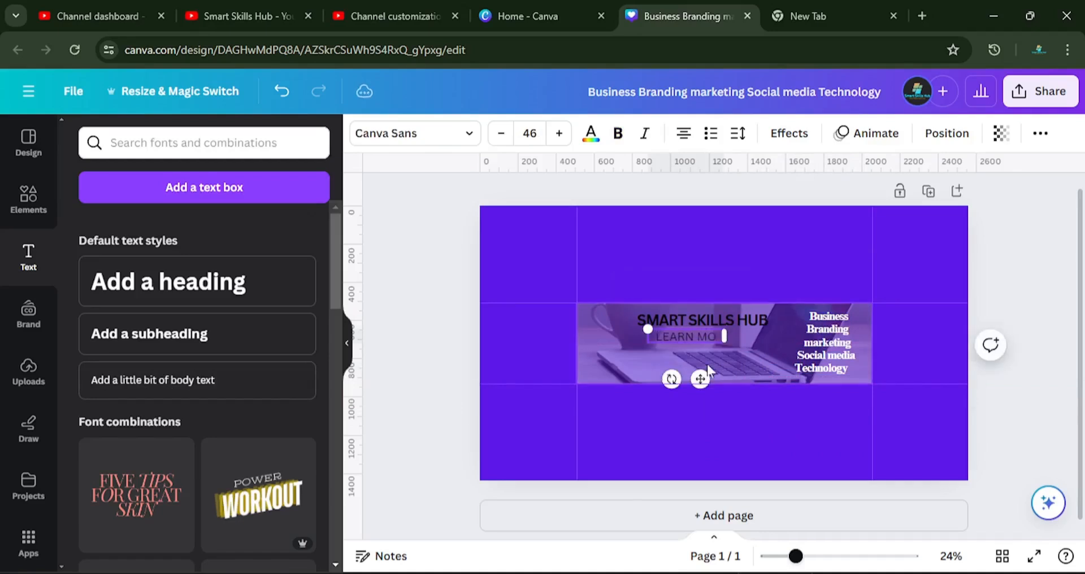
pyautogui.write('RE')
pyautogui.write('.')
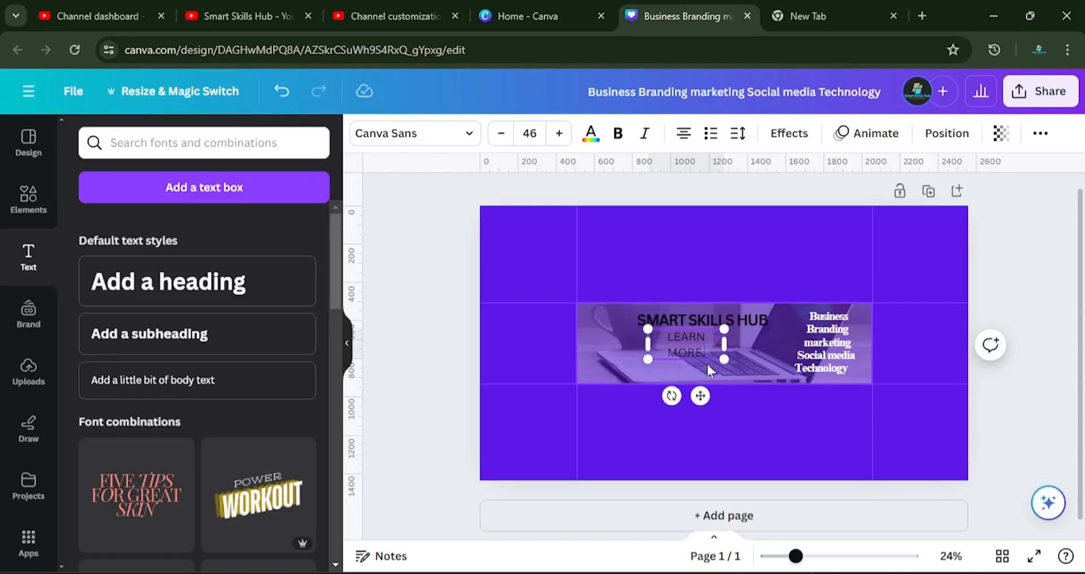
pyautogui.write('SAVE COST')
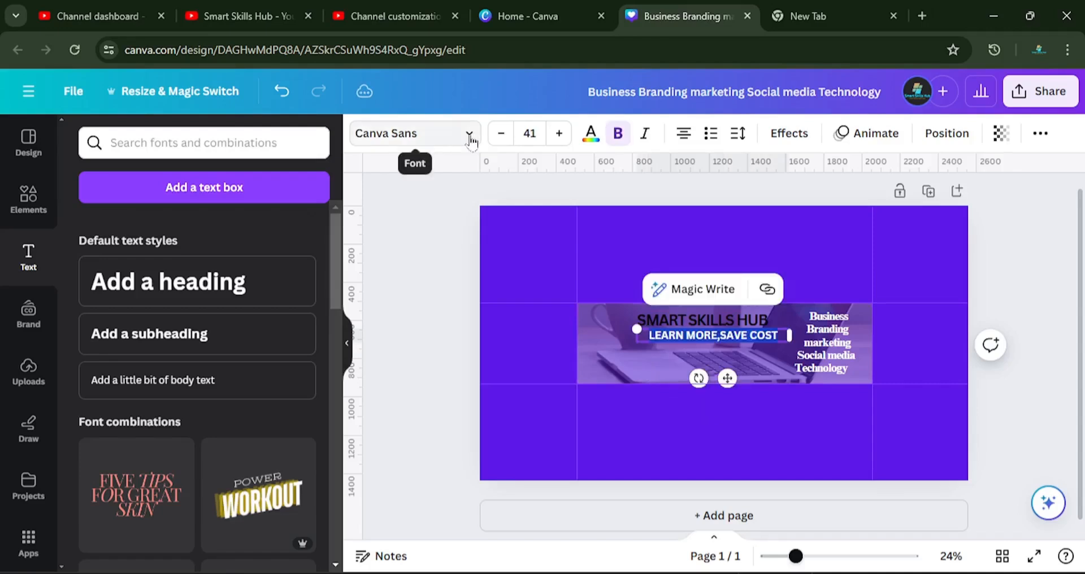
# - Change the font of the "LEARN MORE,SAVE COST" tagline to Playfair Display
pyautogui.click(469, 134)
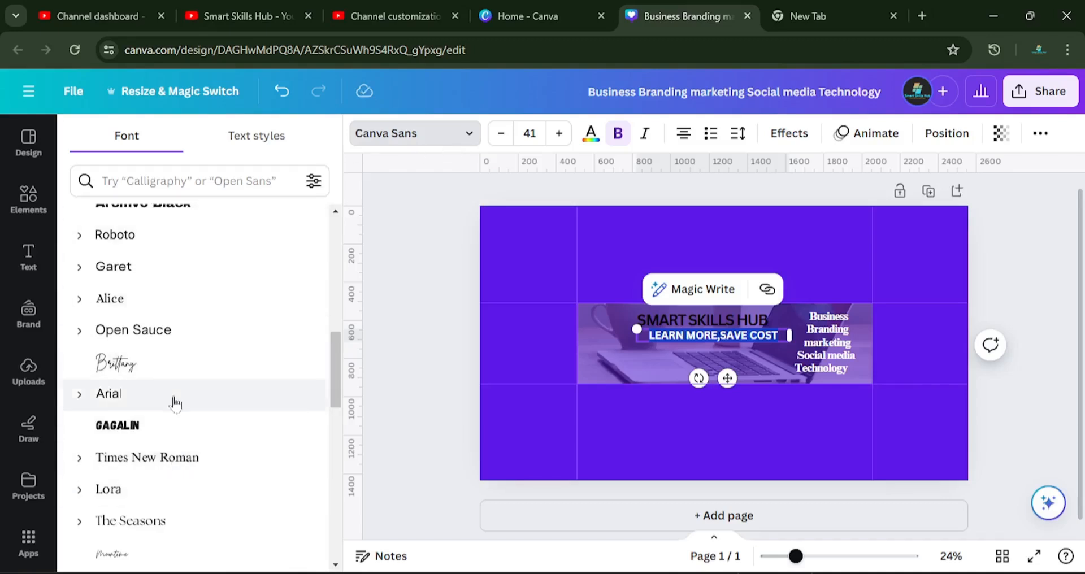
pyautogui.scroll(3, 177, 370)
pyautogui.scroll(-10, 218, 260)
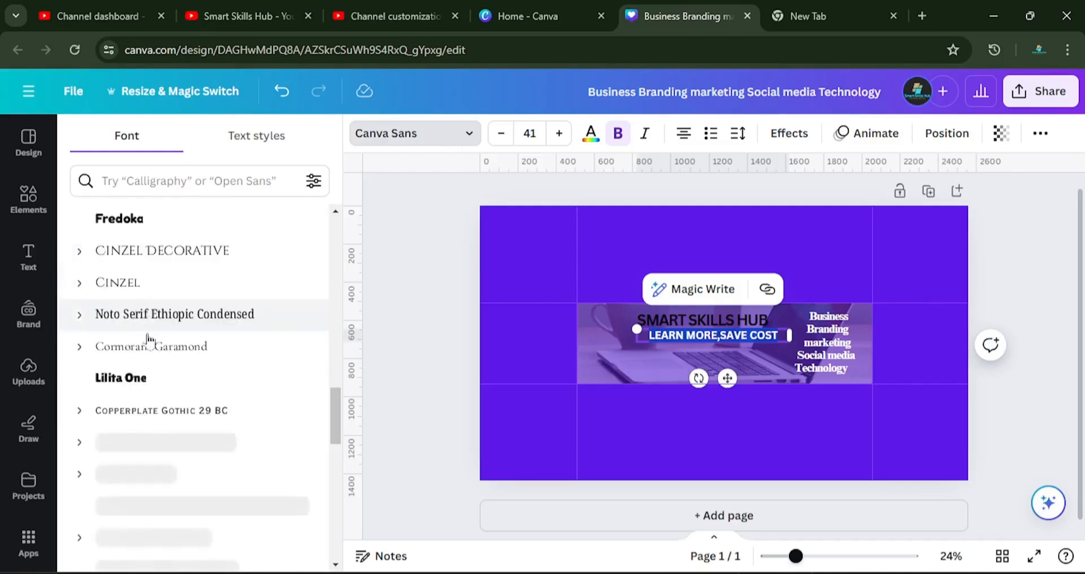
pyautogui.scroll(-1, 150, 355)
pyautogui.scroll(-4, 149, 355)
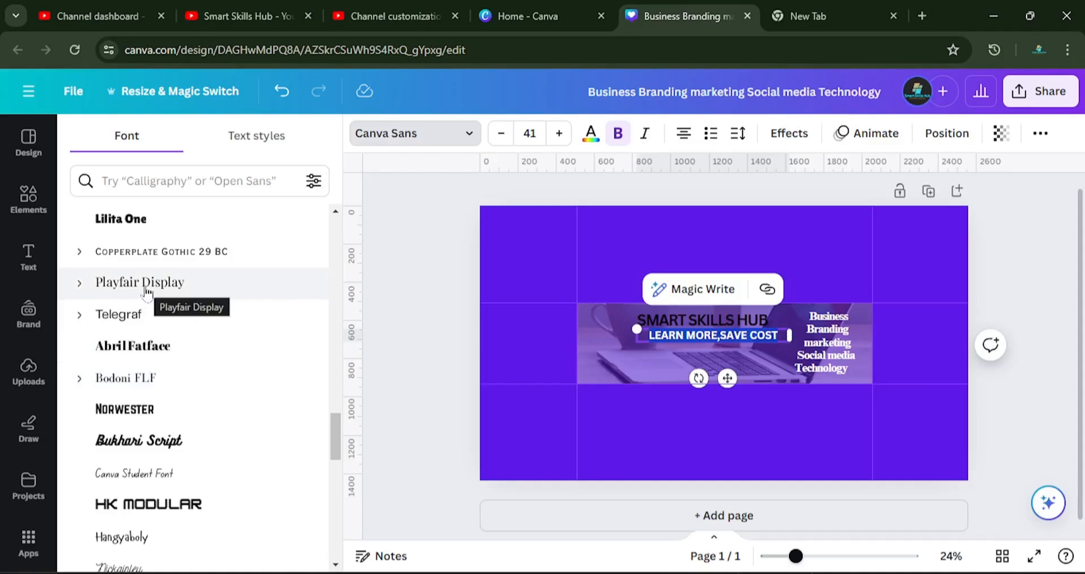
pyautogui.click(146, 291)
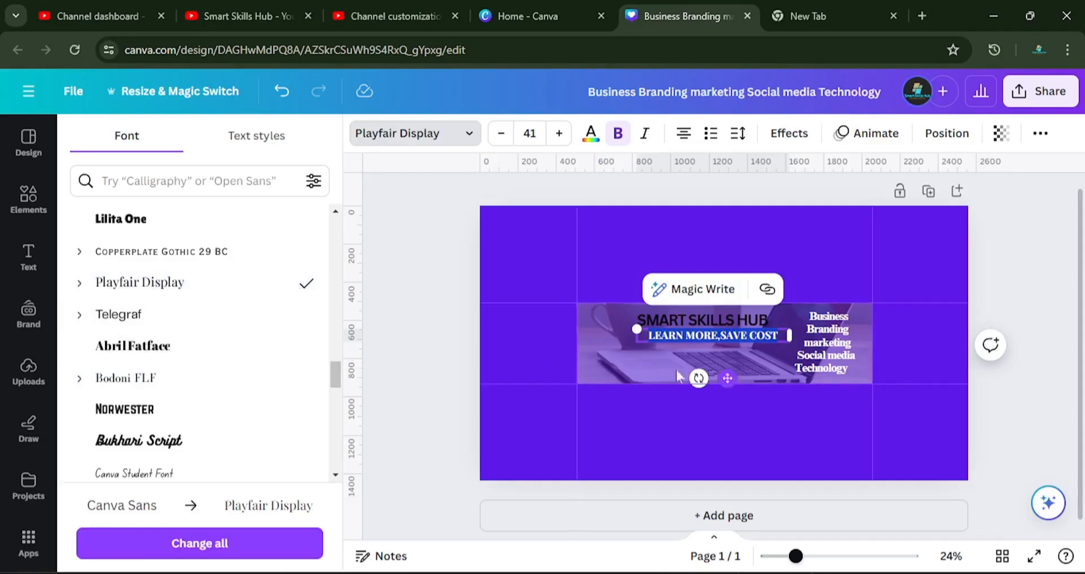
pyautogui.click(643, 371)
# - Recolor the "LEARN MORE,SAVE COST" tagline with the white document color
pyautogui.moveTo(651, 335); pyautogui.dragTo(772, 335)
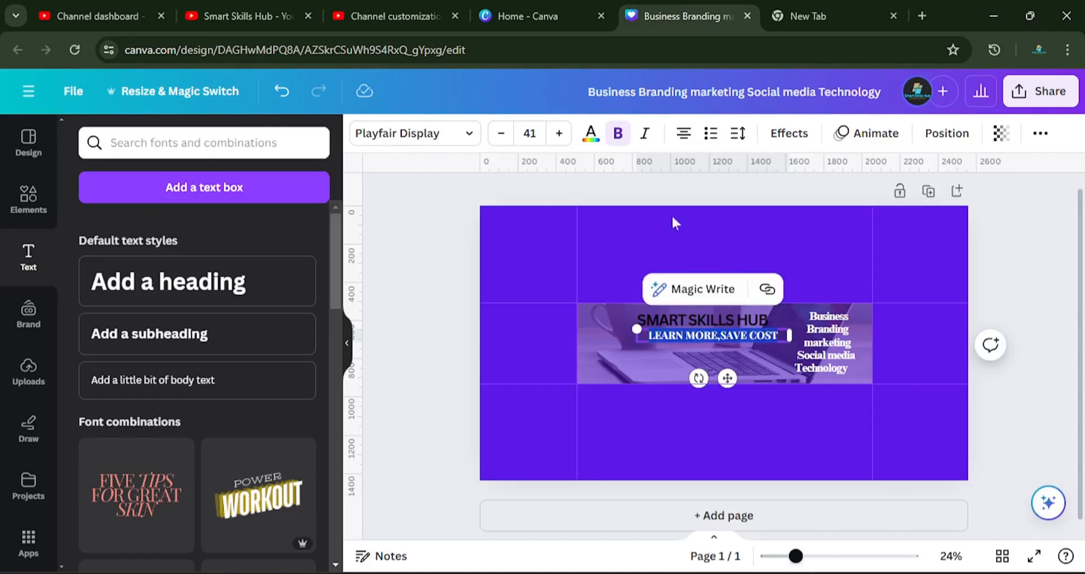
pyautogui.click(593, 136)
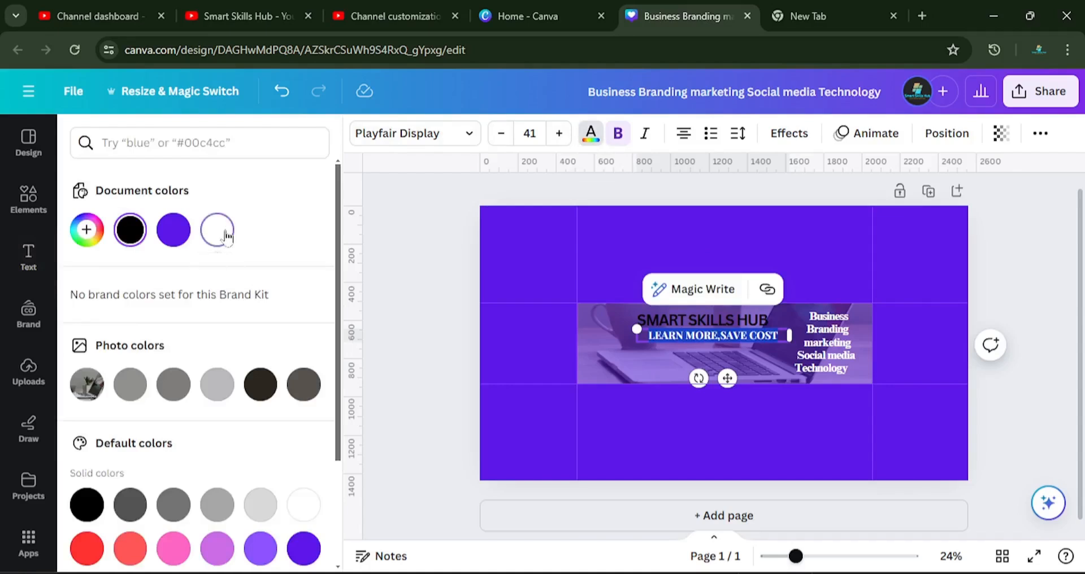
pyautogui.click(227, 229)
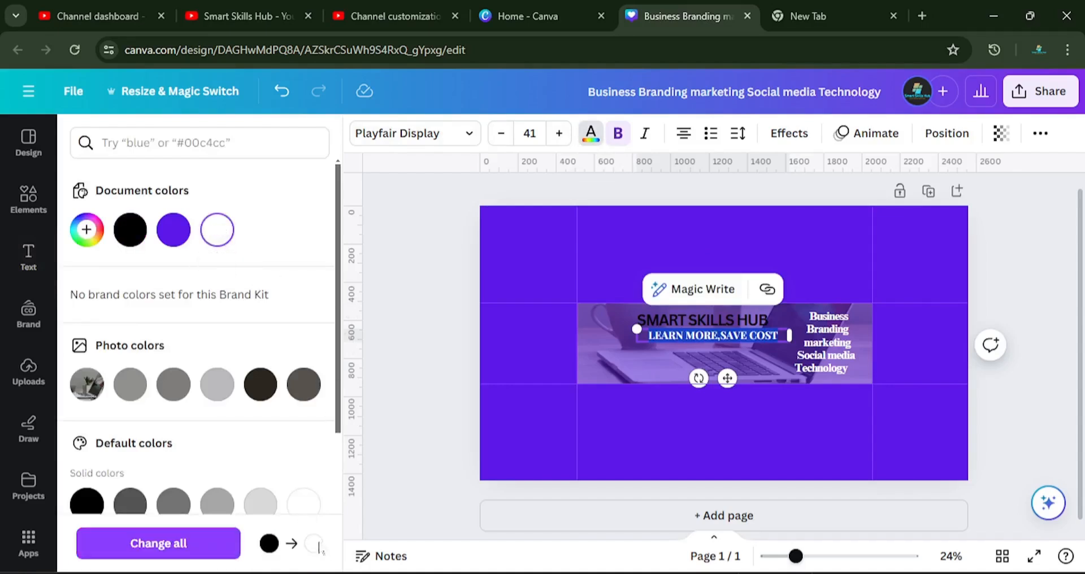
pyautogui.click(632, 355)
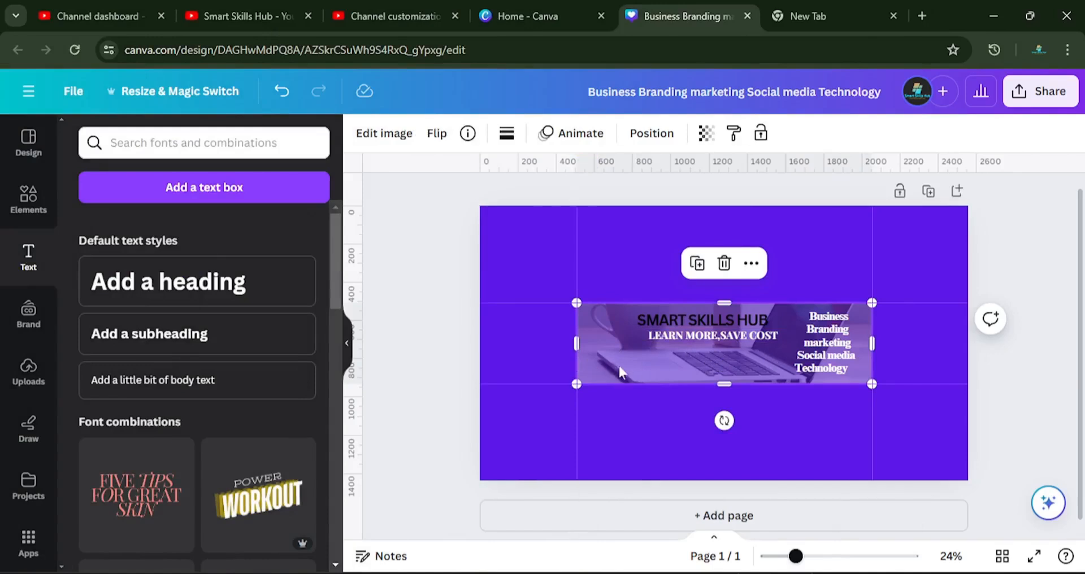
# - Place the uploaded round Smart Skills Hub logo on the banner
pyautogui.click(28, 371)
pyautogui.moveTo(169, 300)
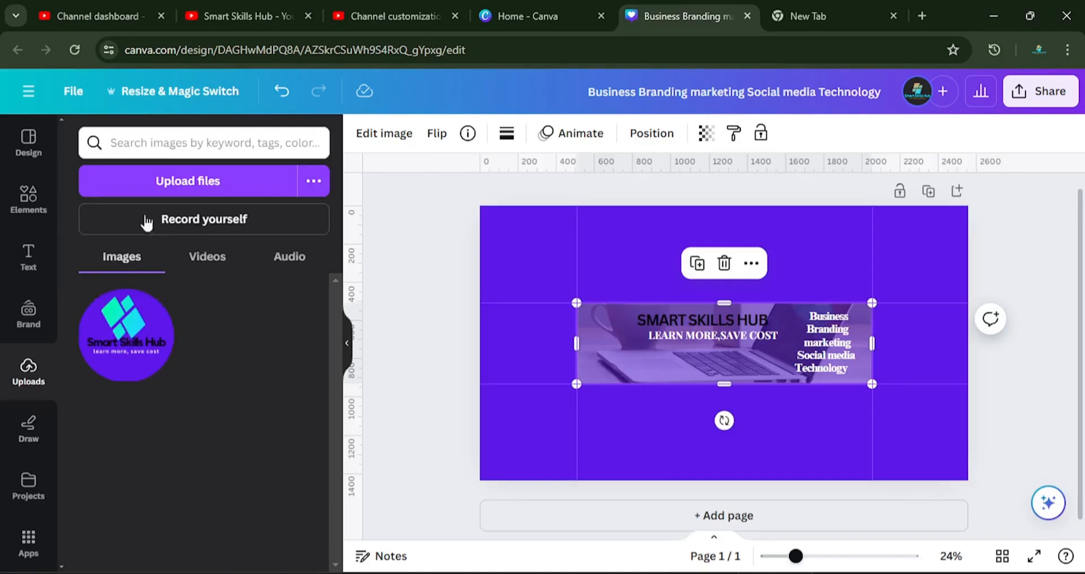
pyautogui.click(196, 185)
pyautogui.click(112, 346)
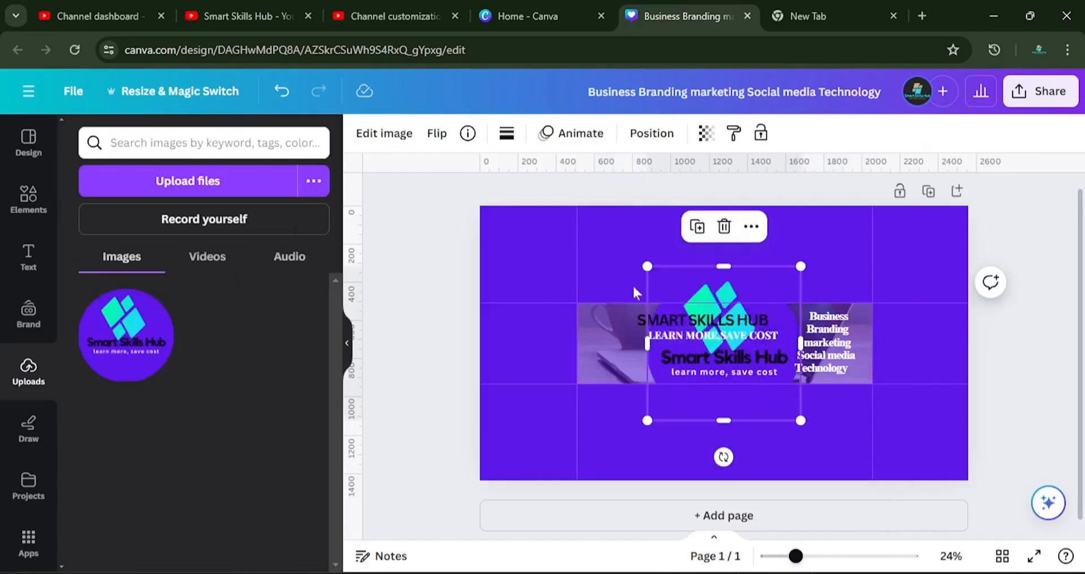
# - Shrink the Smart Skills Hub logo and position it at the laptop photo's left end, inside the guides
pyautogui.moveTo(730, 396); pyautogui.dragTo(654, 400)
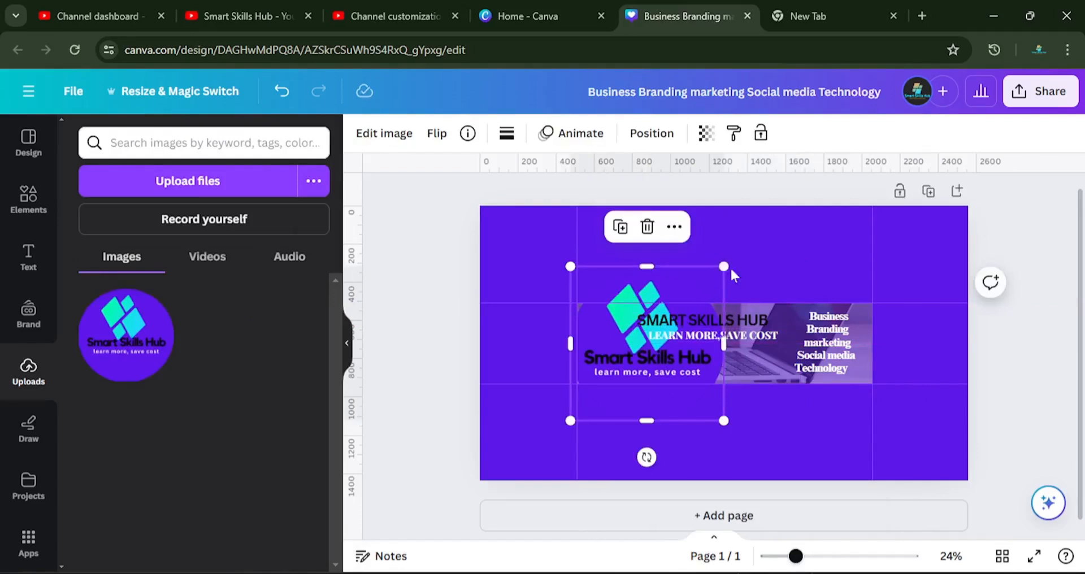
pyautogui.moveTo(724, 267); pyautogui.dragTo(620, 354)
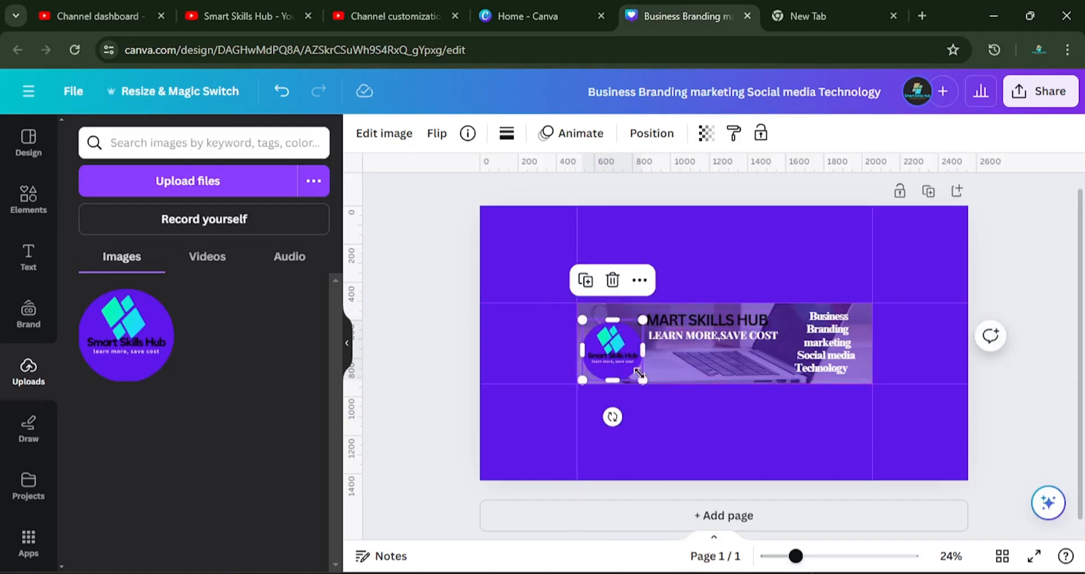
pyautogui.click(677, 442)
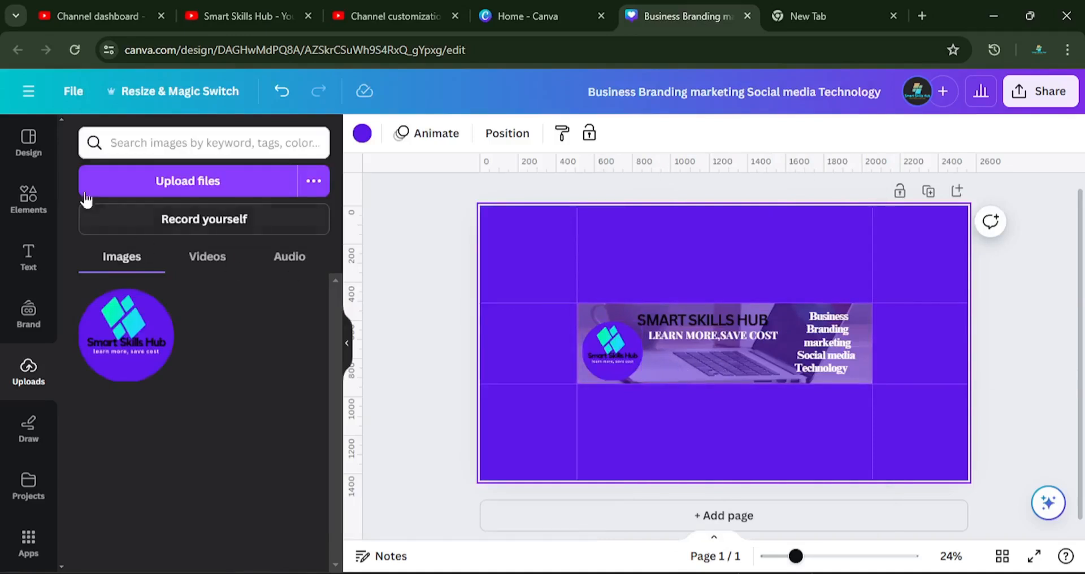
# - Search the elements for "shape" and add a square to the banner
pyautogui.click(32, 214)
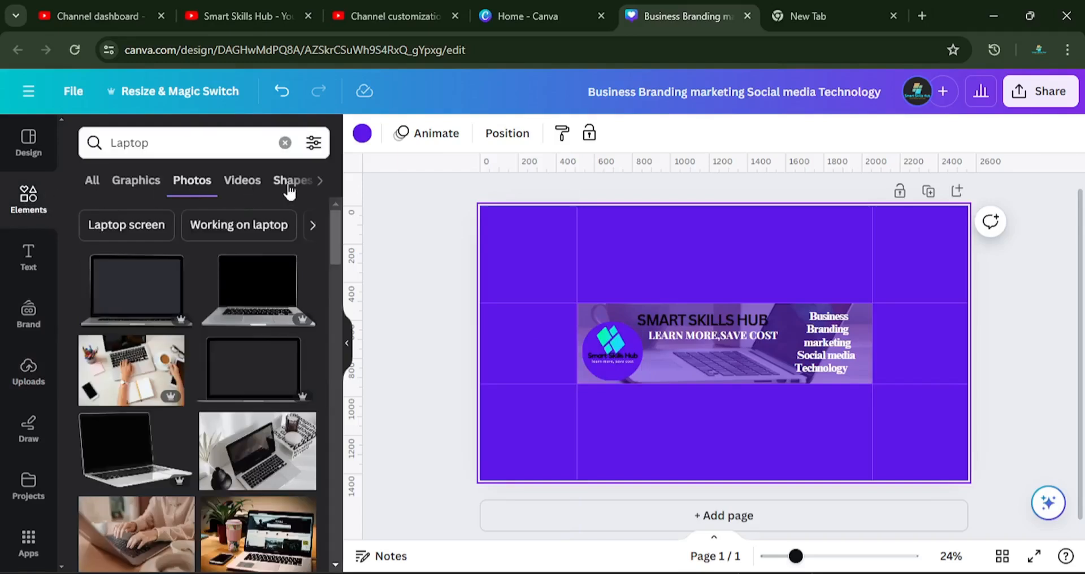
pyautogui.click(284, 143)
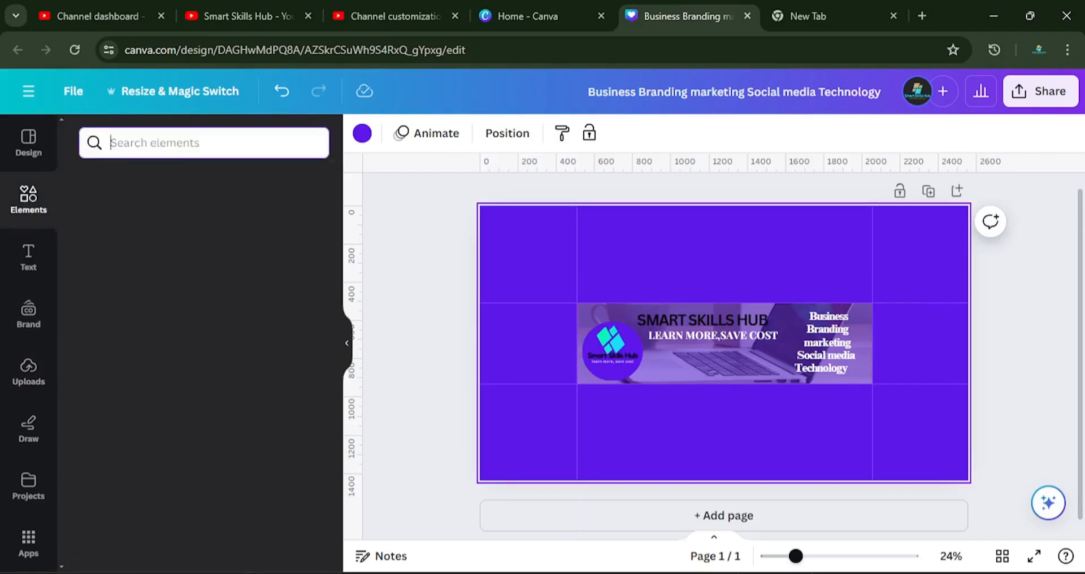
pyautogui.write('S')
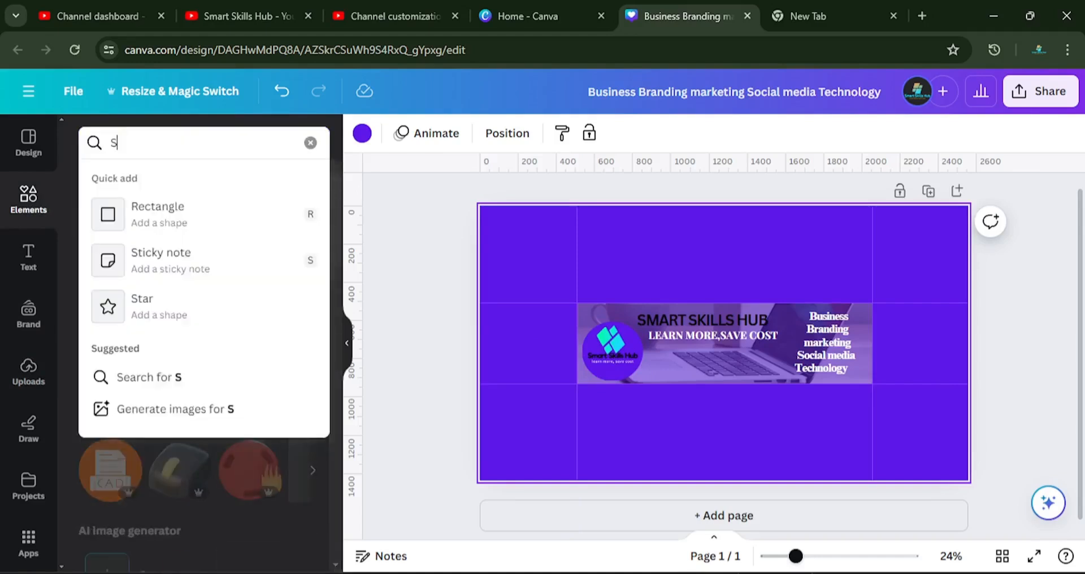
pyautogui.write('HAPE')
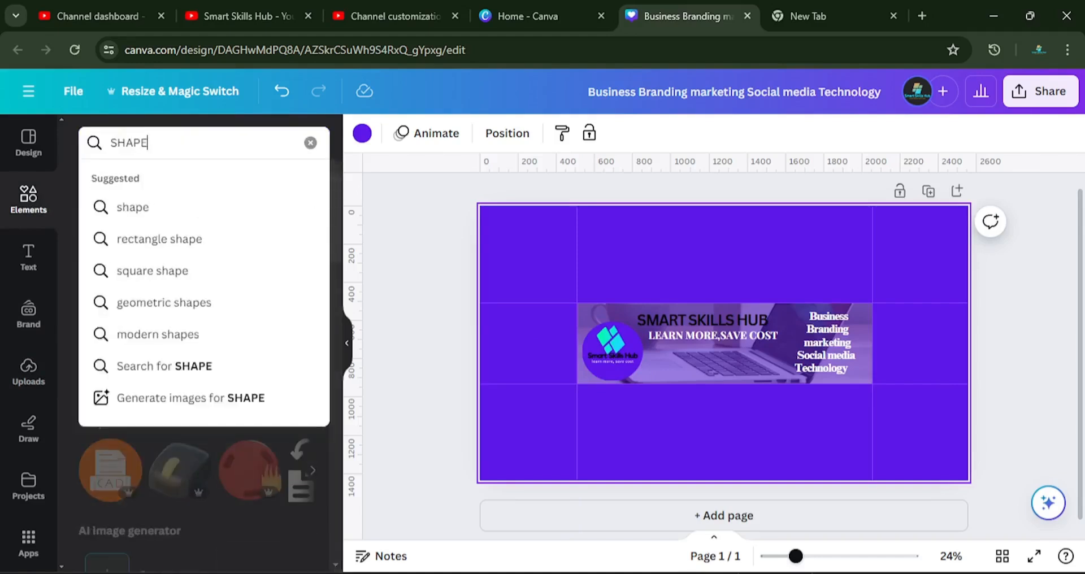
pyautogui.click(132, 207)
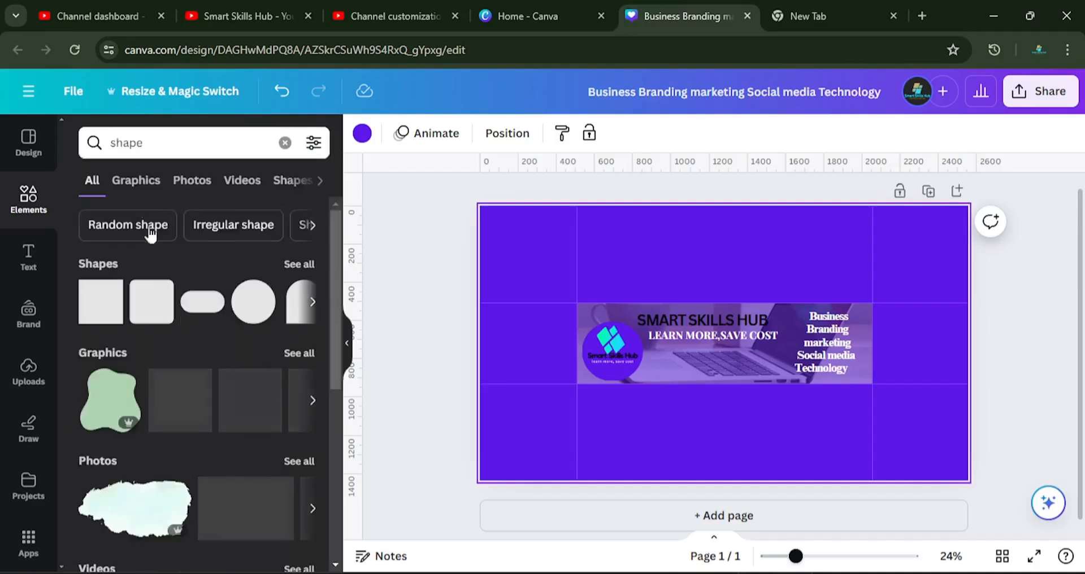
pyautogui.click(97, 315)
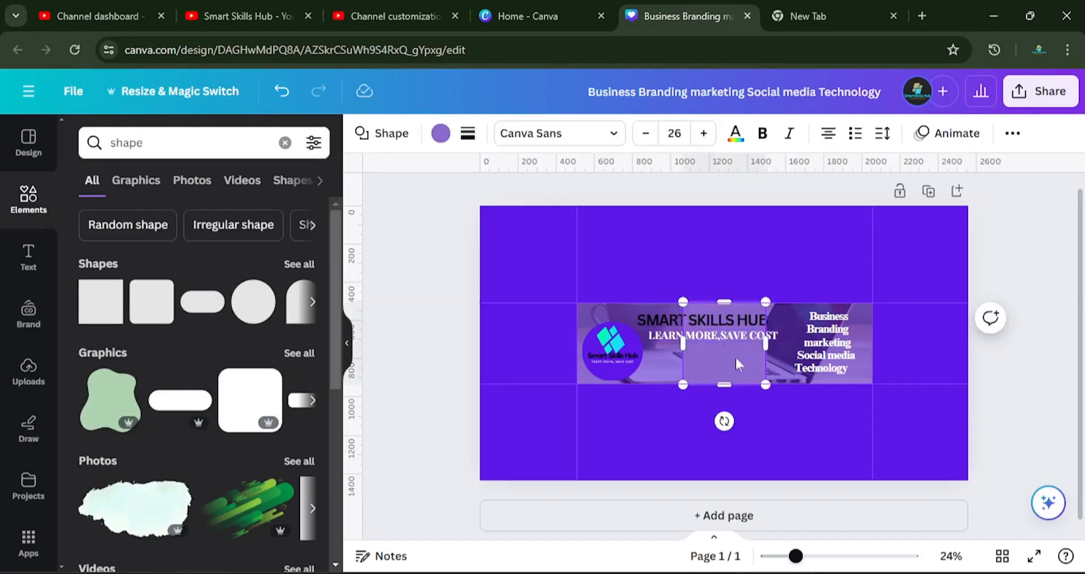
# - Reshape the square into a wide, thin bar and center it beneath the "LEARN MORE,SAVE COST" tagline
pyautogui.moveTo(717, 367); pyautogui.dragTo(715, 385)
pyautogui.moveTo(724, 319); pyautogui.dragTo(726, 376)
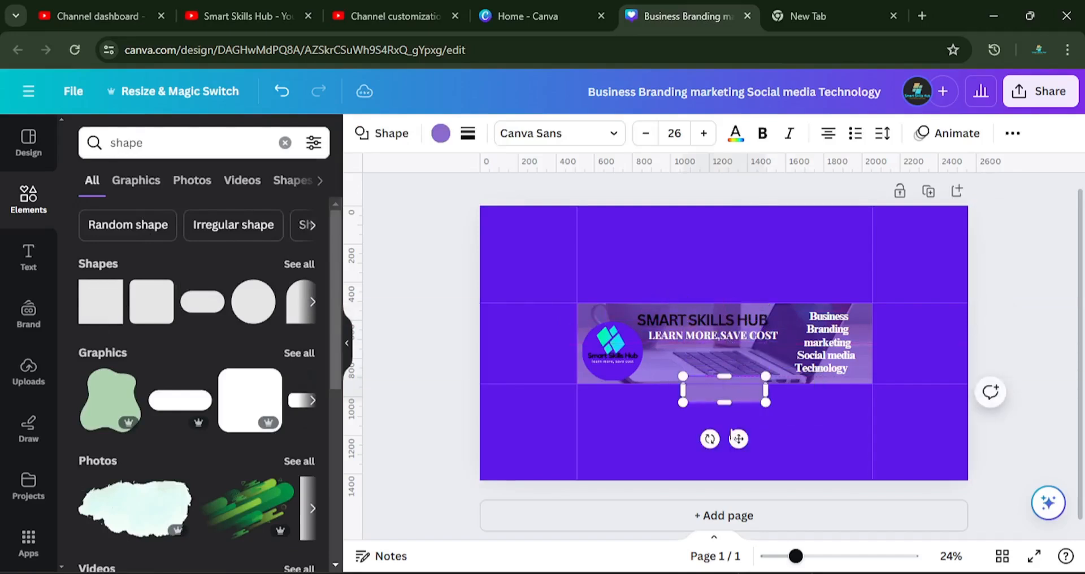
pyautogui.click(738, 427)
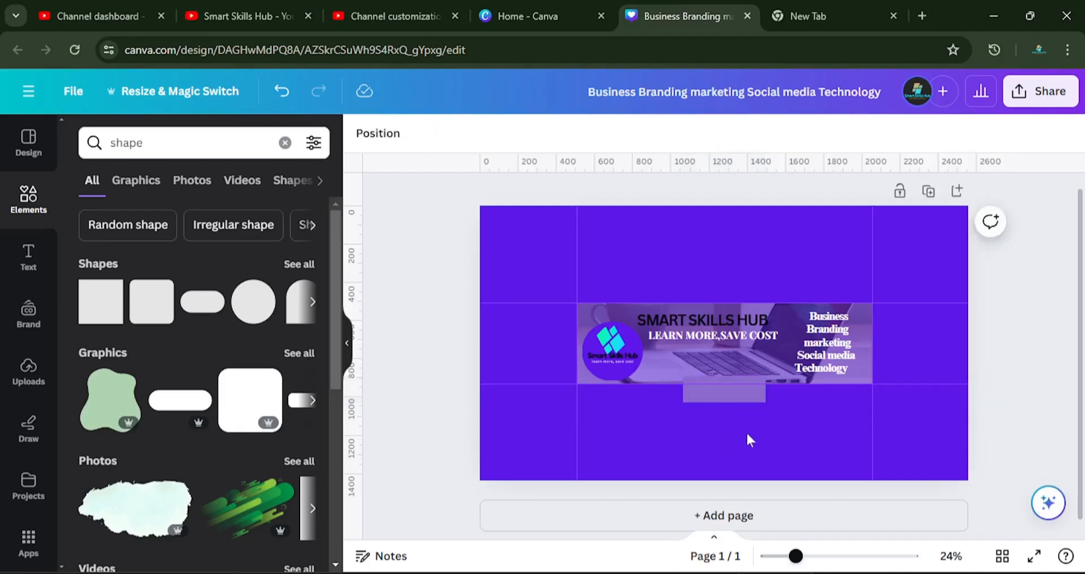
pyautogui.click(743, 391)
pyautogui.moveTo(737, 438); pyautogui.dragTo(717, 404)
pyautogui.moveTo(744, 360); pyautogui.dragTo(716, 356)
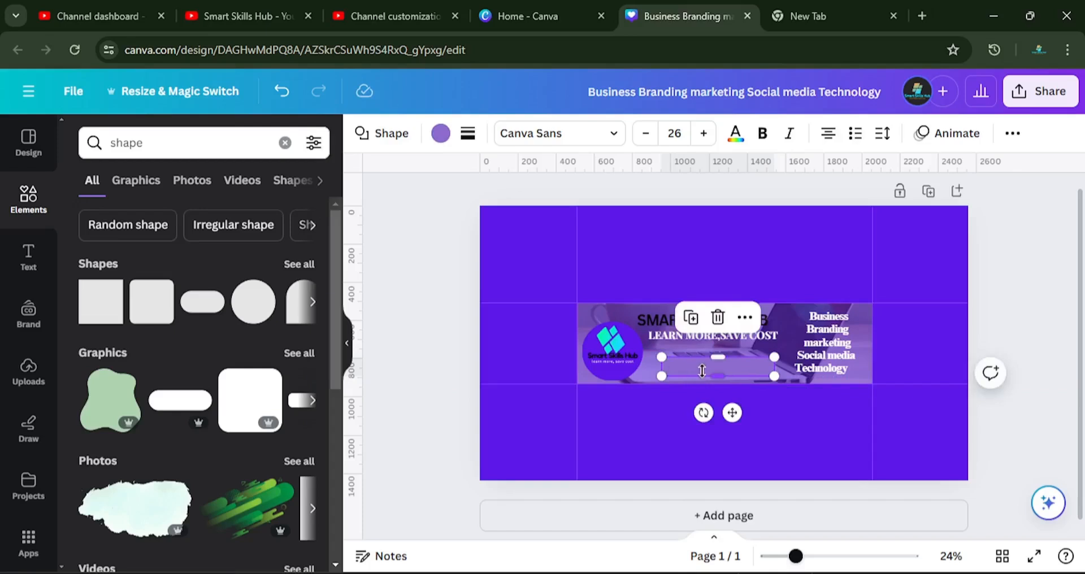
pyautogui.moveTo(730, 412)
pyautogui.mouseDown()
pyautogui.moveTo(729, 402)
pyautogui.moveTo(734, 411)
pyautogui.mouseUp()
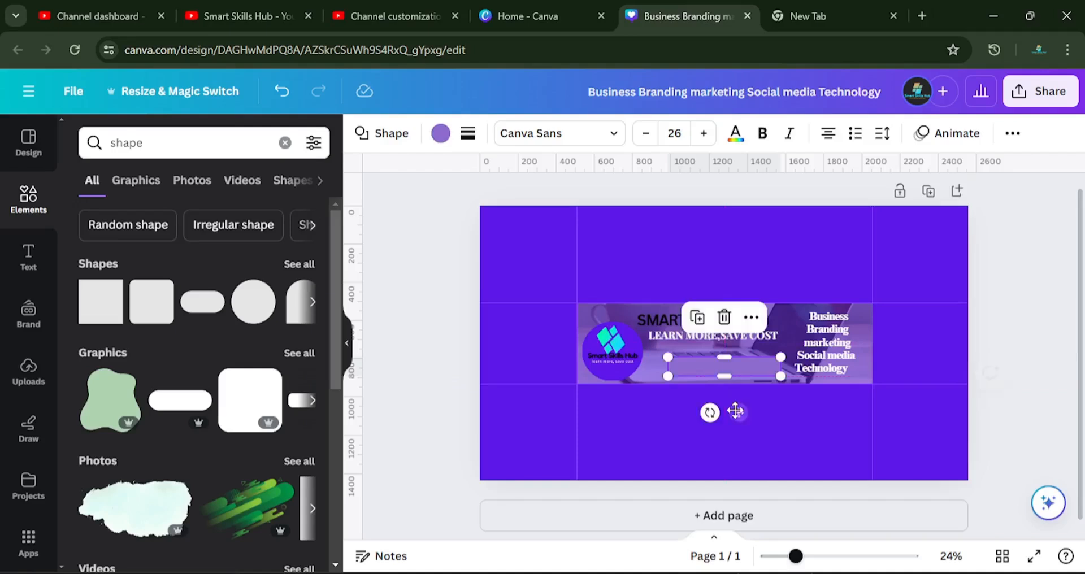
# - Search the colors for "RED" and fill the bar beneath the tagline with pure red
pyautogui.click(440, 135)
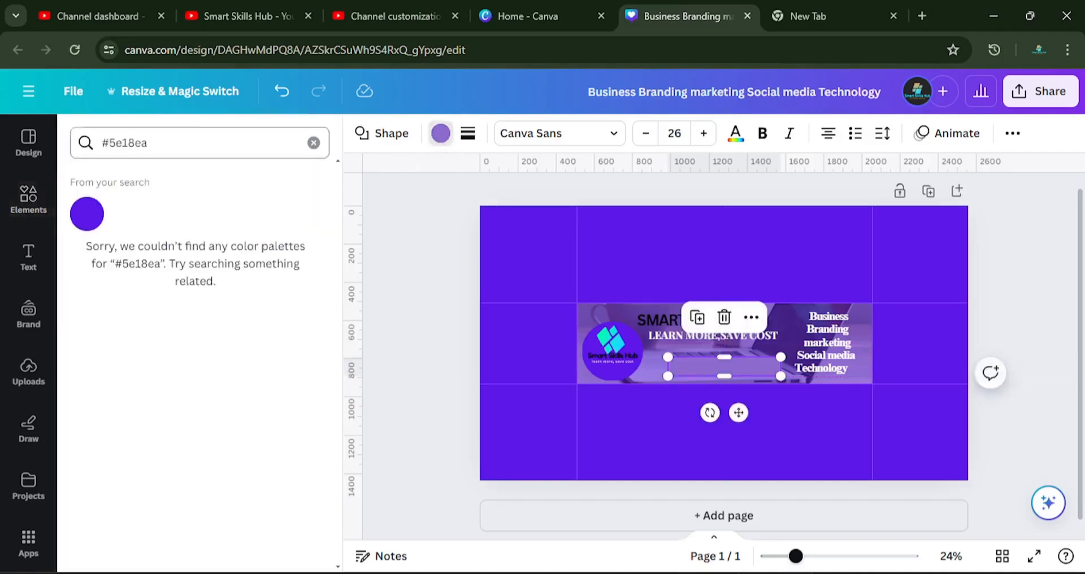
pyautogui.click(314, 142)
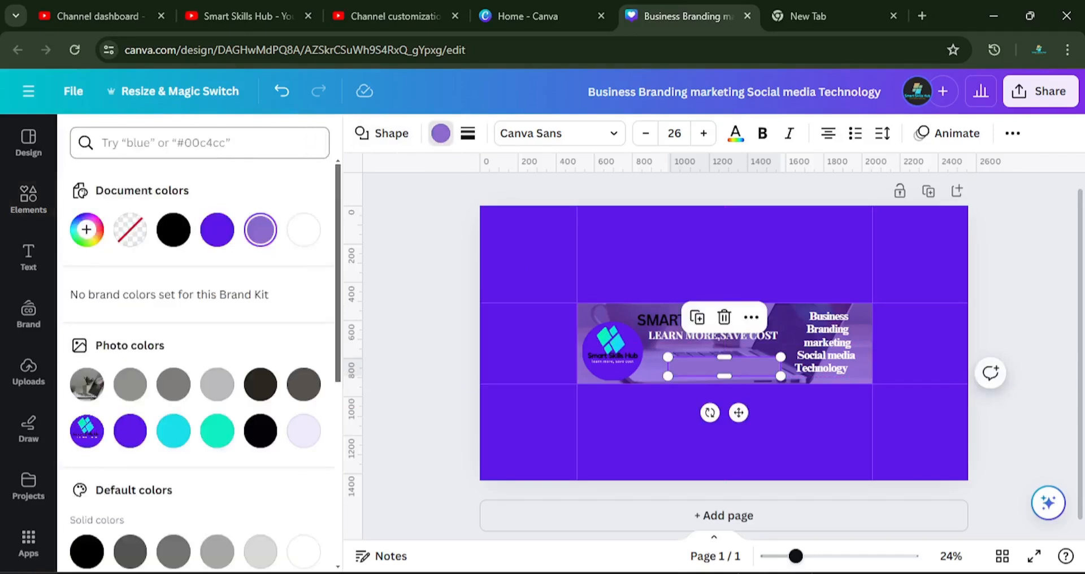
pyautogui.click(199, 142)
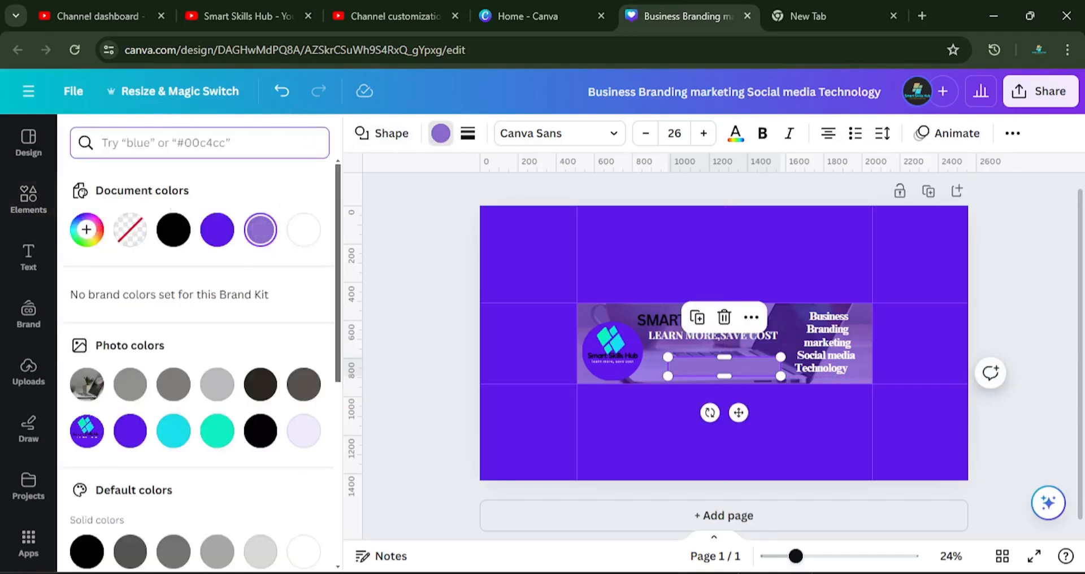
pyautogui.write('RED')
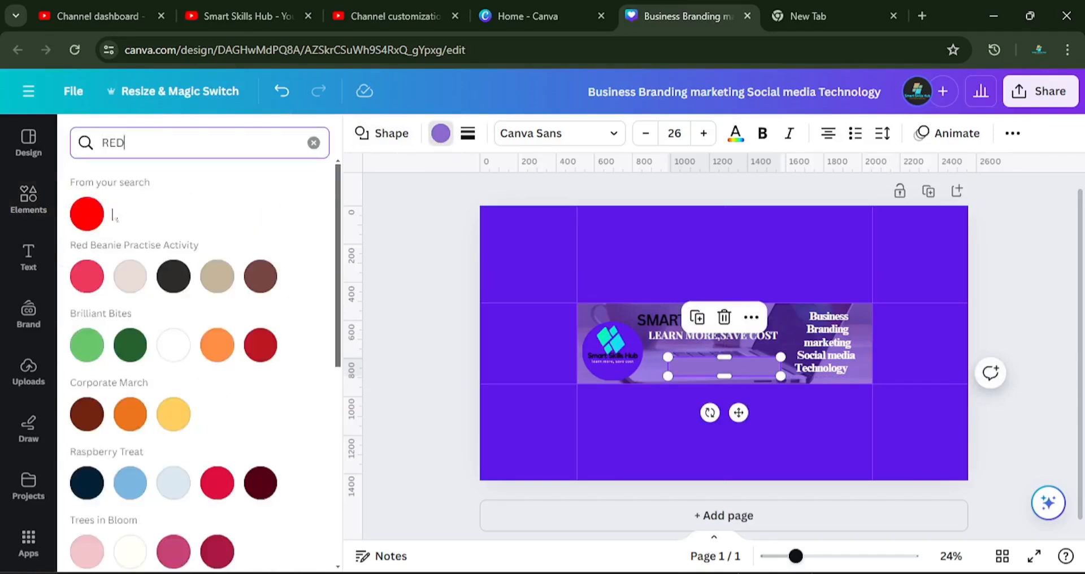
pyautogui.click(87, 214)
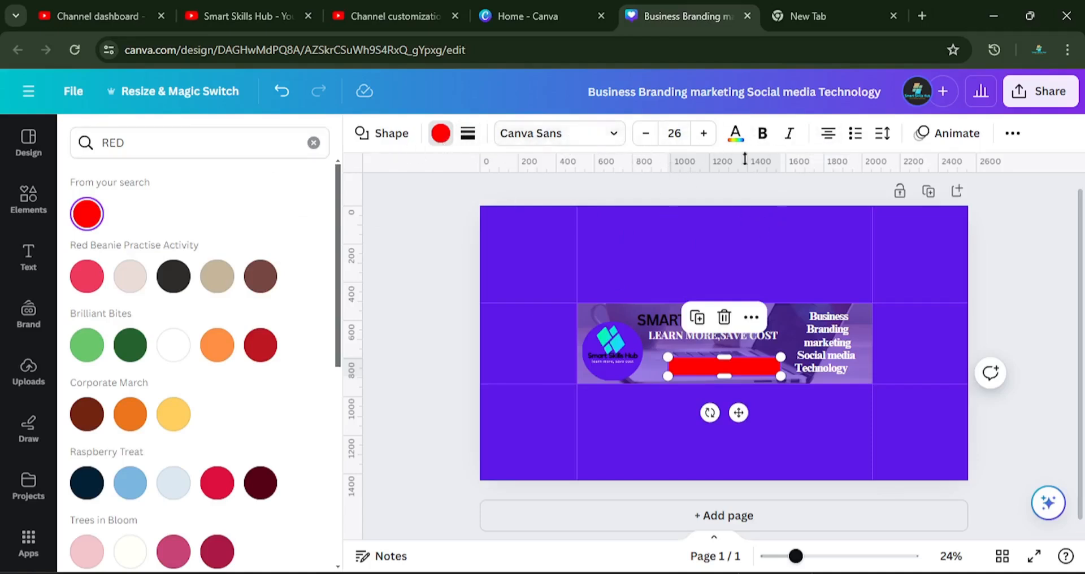
# - Make the red bar slightly transparent so the laptop photo shows through it
pyautogui.click(1015, 136)
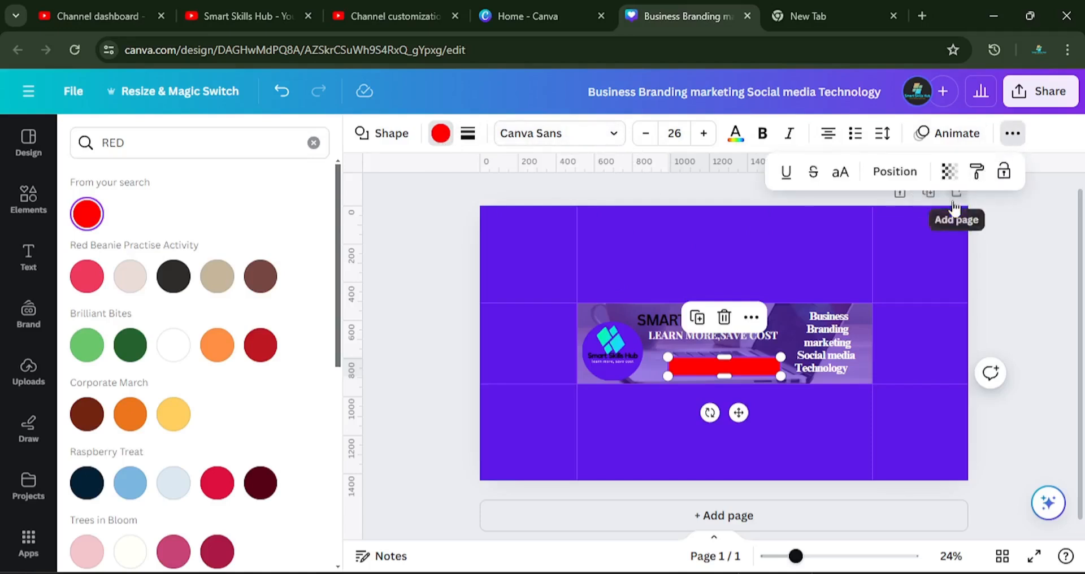
pyautogui.click(949, 172)
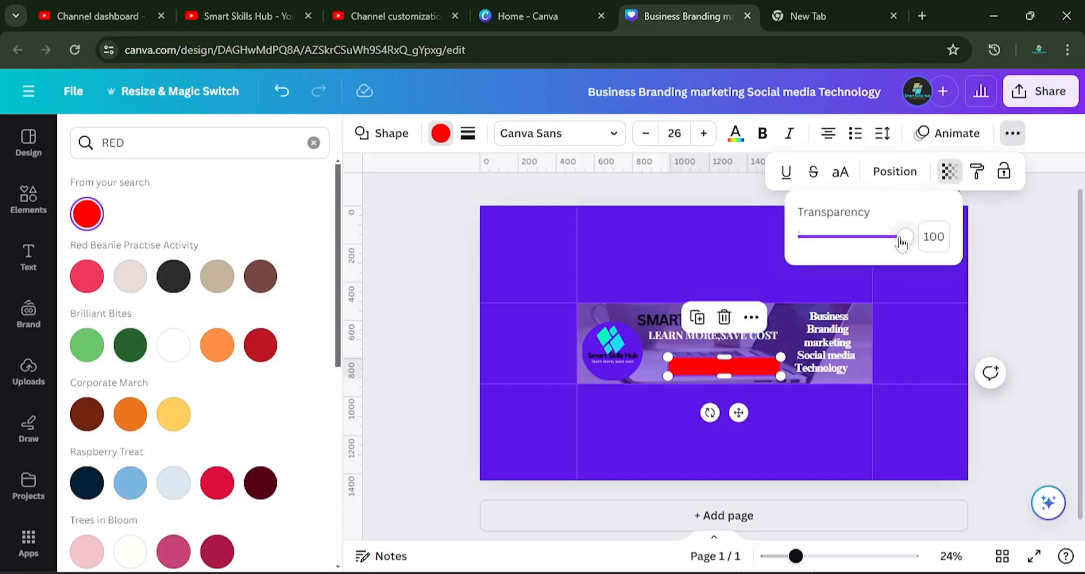
pyautogui.moveTo(905, 237); pyautogui.dragTo(876, 238)
pyautogui.click(700, 373)
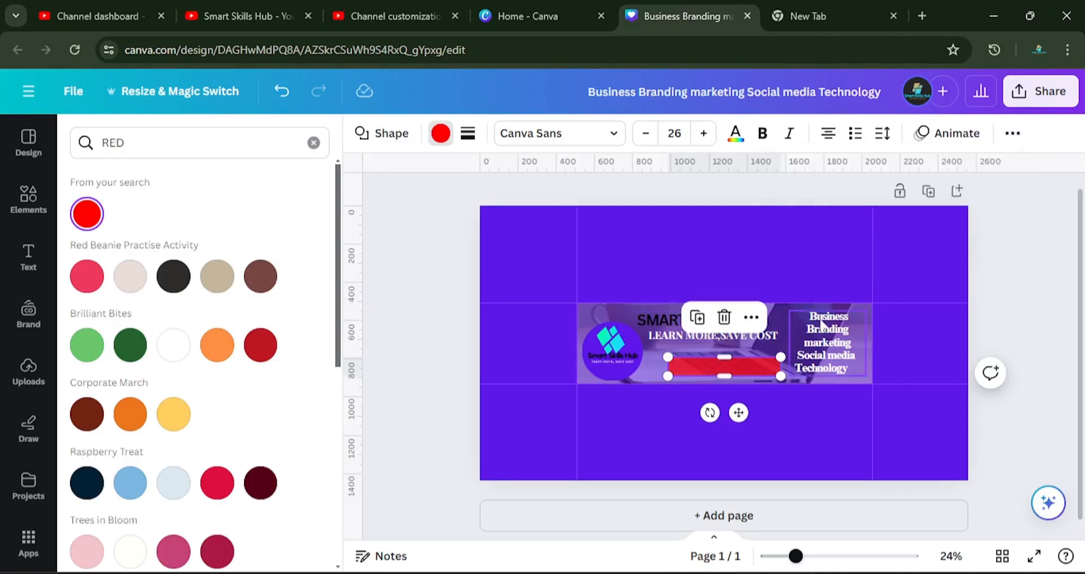
# - Copy the word "Business" from the topic text and paste it as a separate text box over the red bar
pyautogui.click(820, 323)
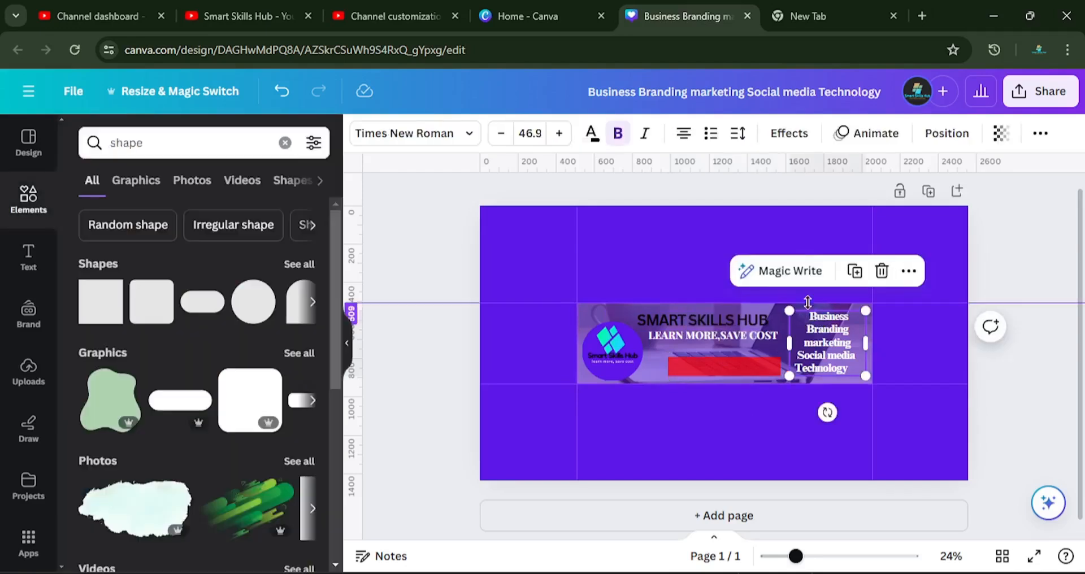
pyautogui.click(809, 319)
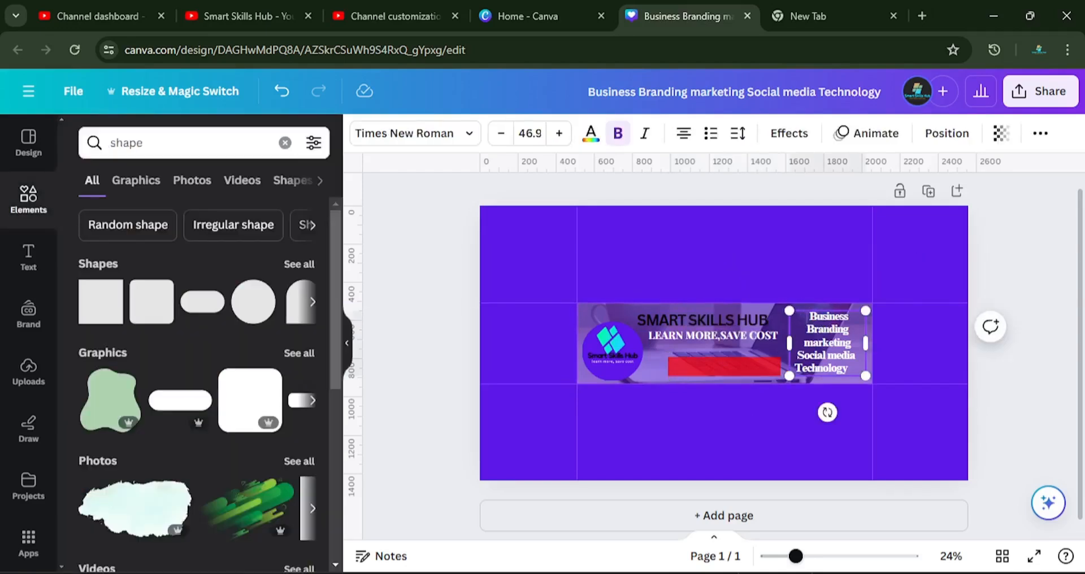
pyautogui.rightClick(849, 313)
pyautogui.click(672, 124)
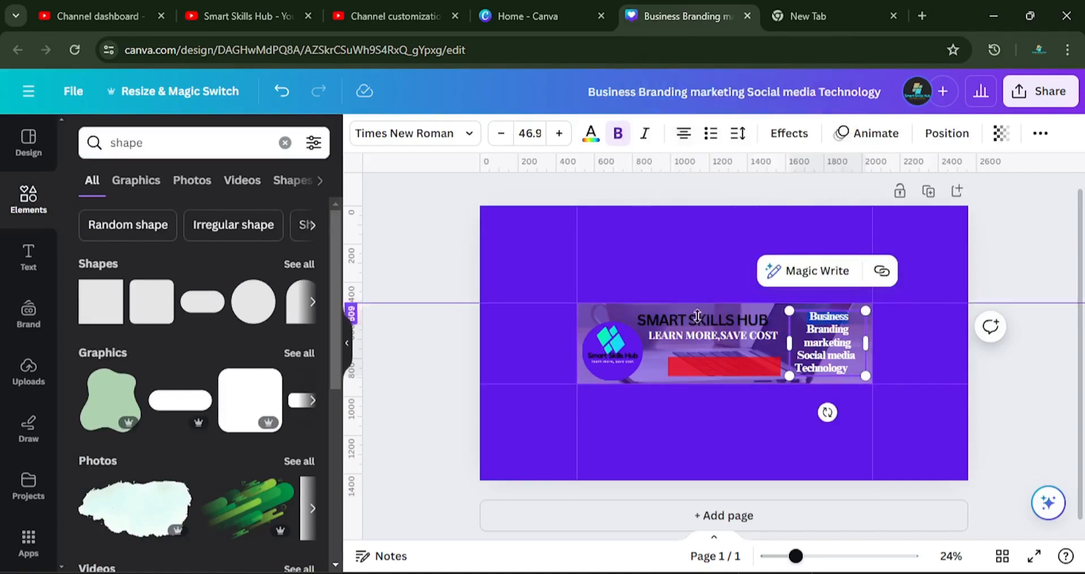
pyautogui.click(692, 355)
pyautogui.click(688, 363)
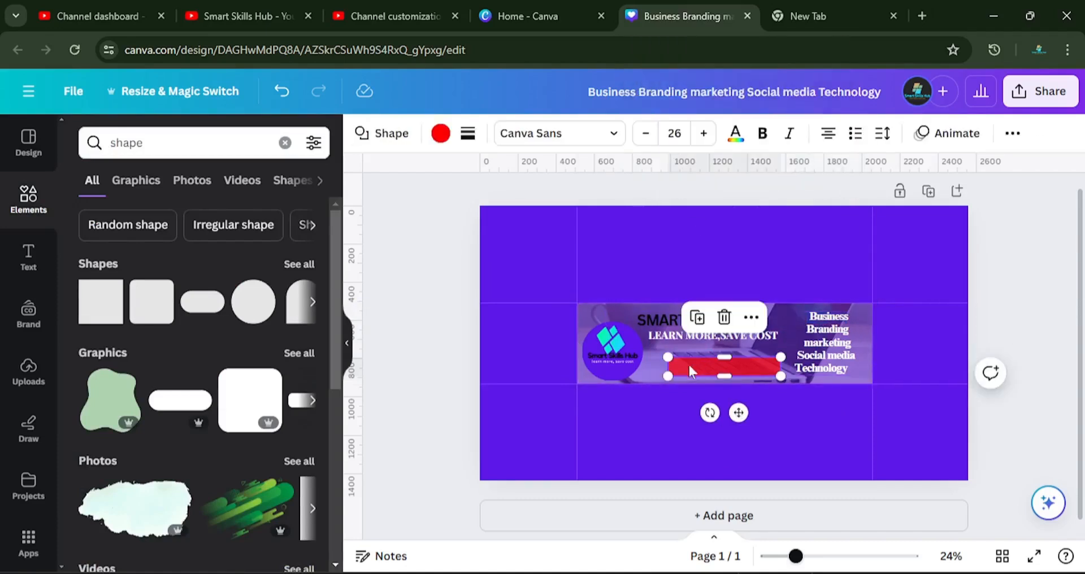
pyautogui.rightClick(688, 363)
pyautogui.click(732, 190)
pyautogui.moveTo(741, 427); pyautogui.dragTo(731, 410)
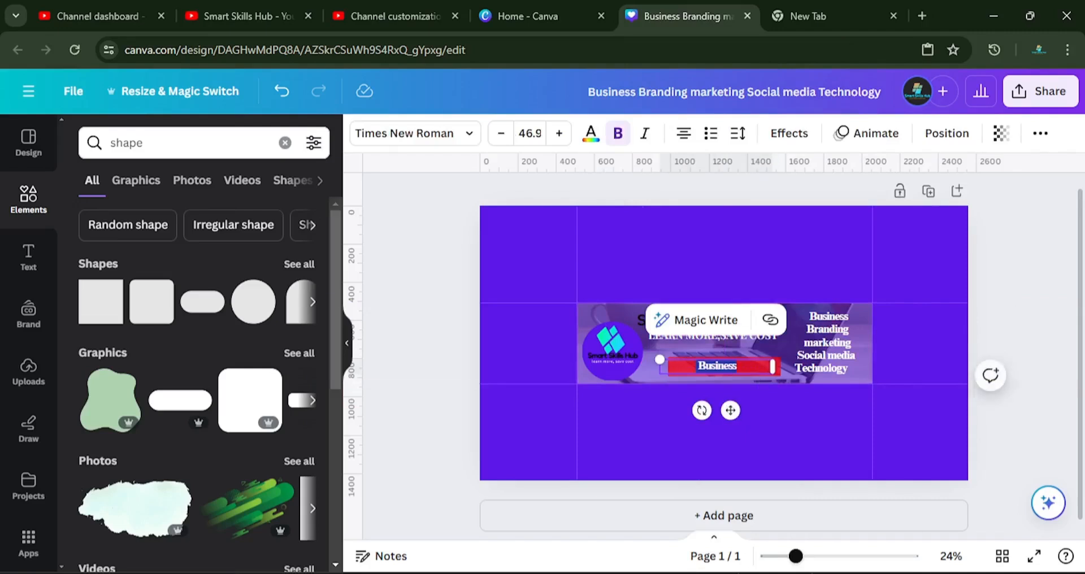
# - Replace the pasted word on the red bar with "SUBCRIBE" and adjust the text's position over the bar
pyautogui.click(737, 366)
pyautogui.press('BackSpace')
pyautogui.press('BackSpace')
pyautogui.press('BackSpace')
pyautogui.press('BackSpace')
pyautogui.press('BackSpace')
pyautogui.press('BackSpace')
pyautogui.press('BackSpace')
pyautogui.press('BackSpace')
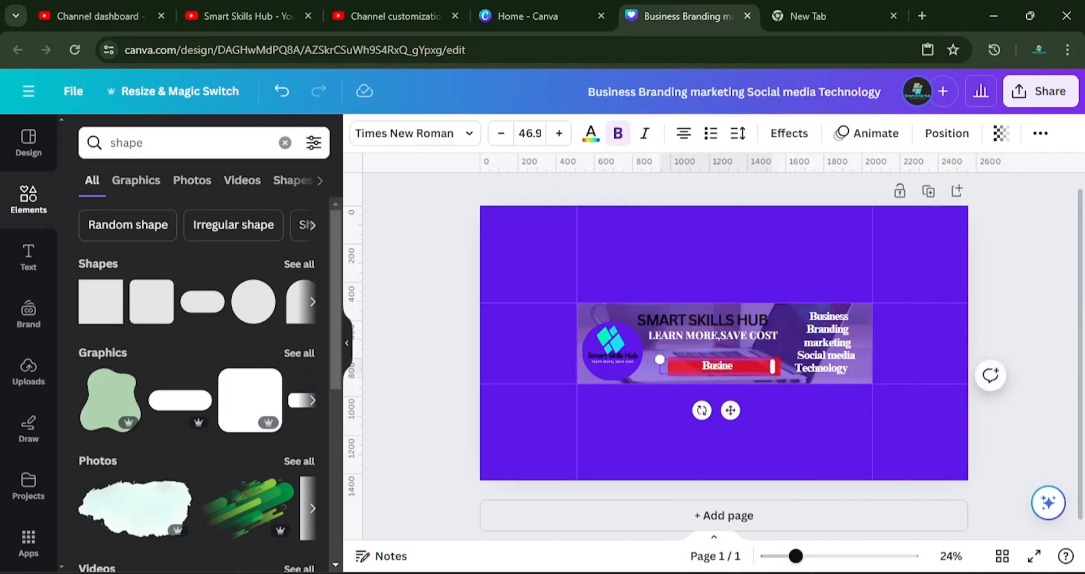
pyautogui.write('SUBCRIBE')
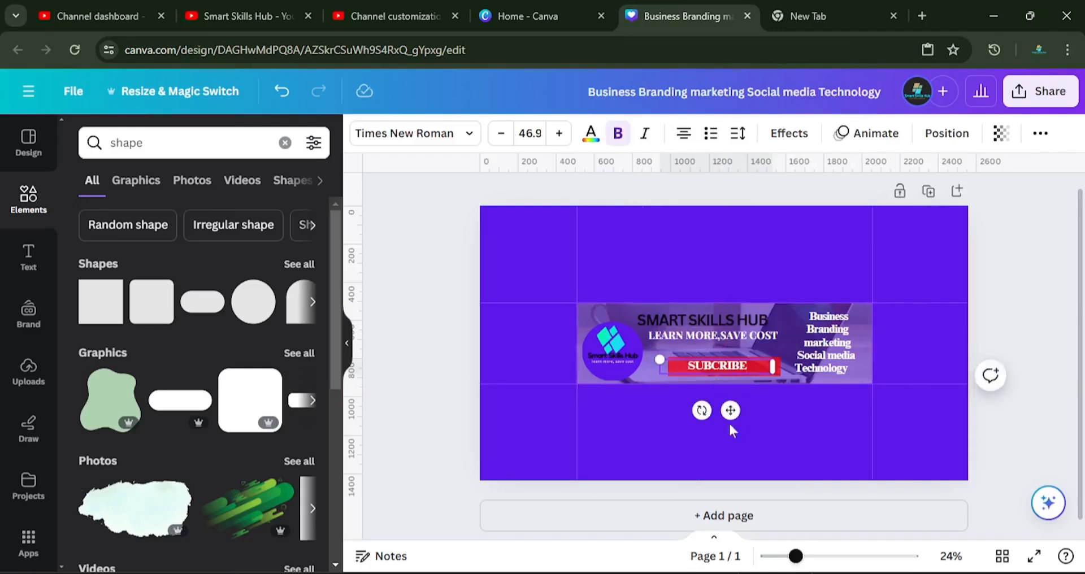
pyautogui.moveTo(728, 407); pyautogui.dragTo(725, 405)
pyautogui.click(740, 367)
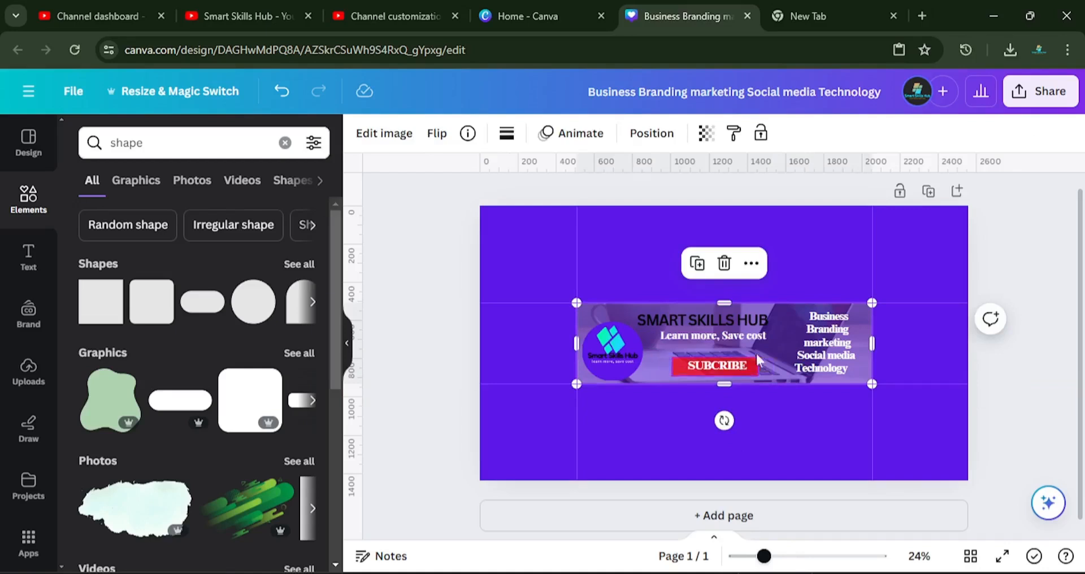
# - Download the banner as a PNG at 2,560 × 1,440 px and open the downloaded image in a maximized viewer
pyautogui.click(1031, 101)
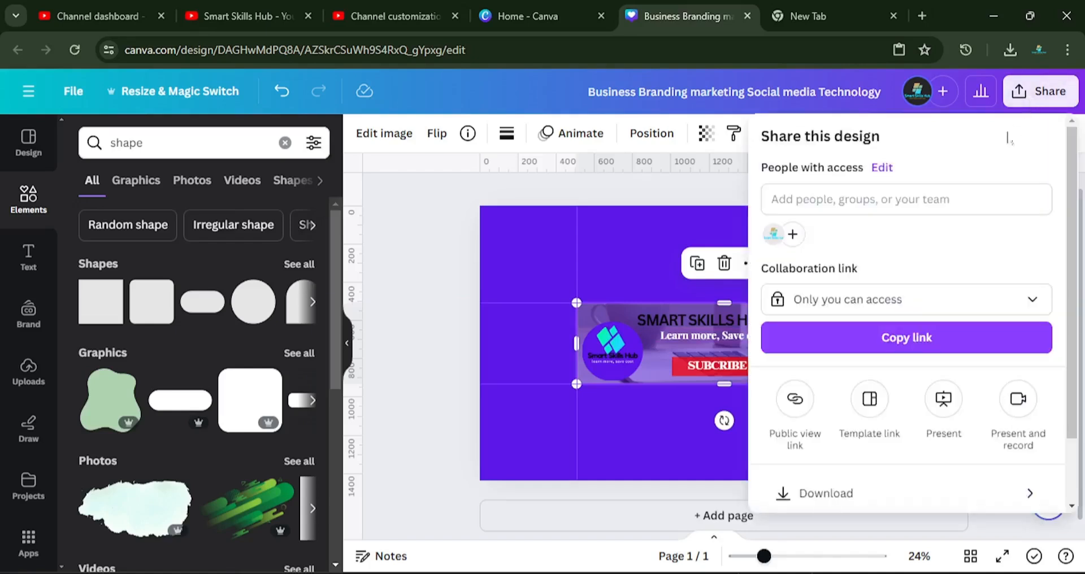
pyautogui.scroll(-2, 891, 419)
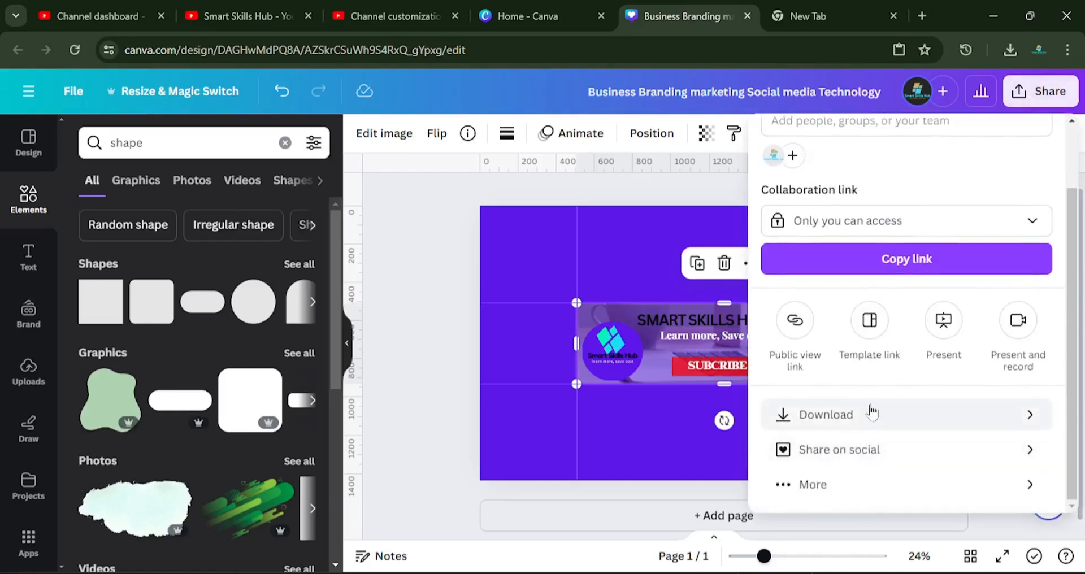
pyautogui.click(872, 417)
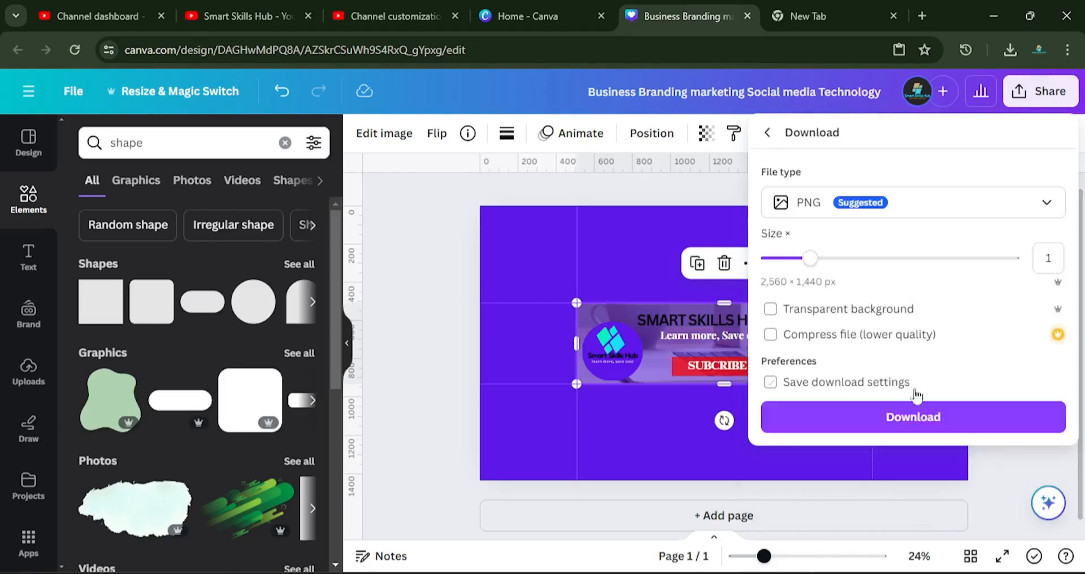
pyautogui.click(923, 421)
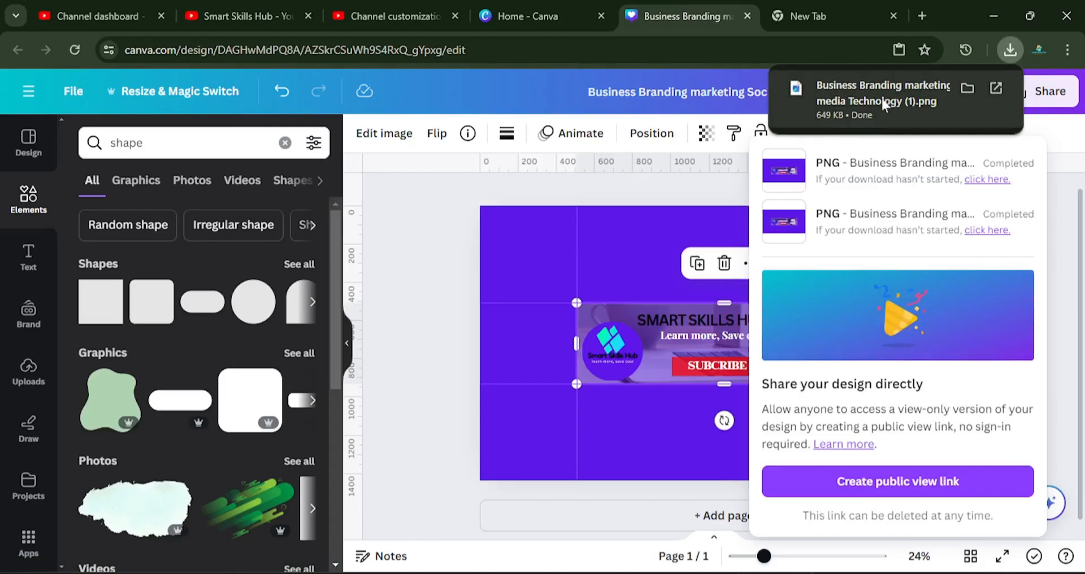
pyautogui.click(882, 99)
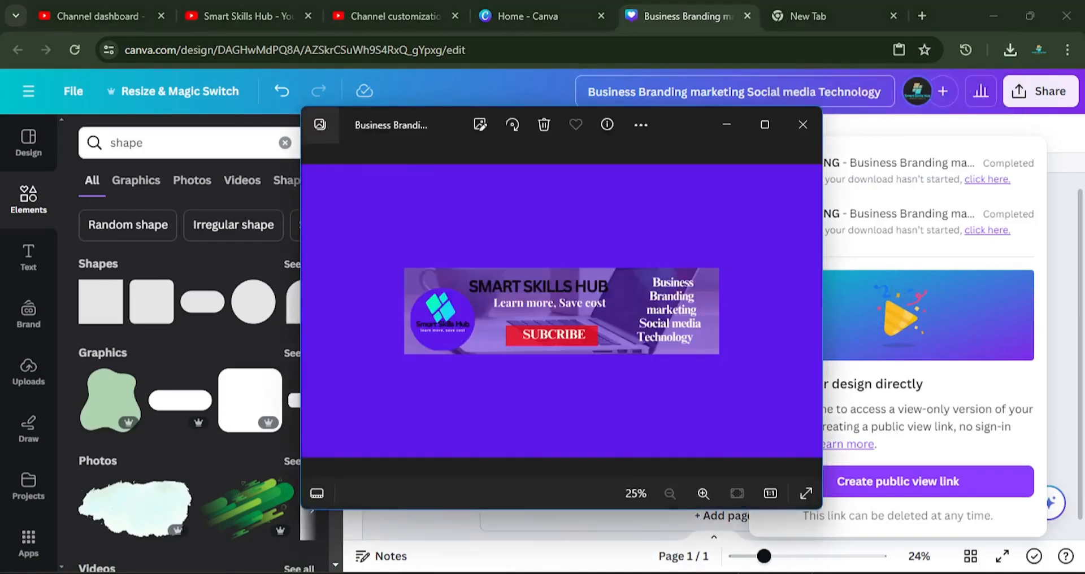
pyautogui.click(764, 125)
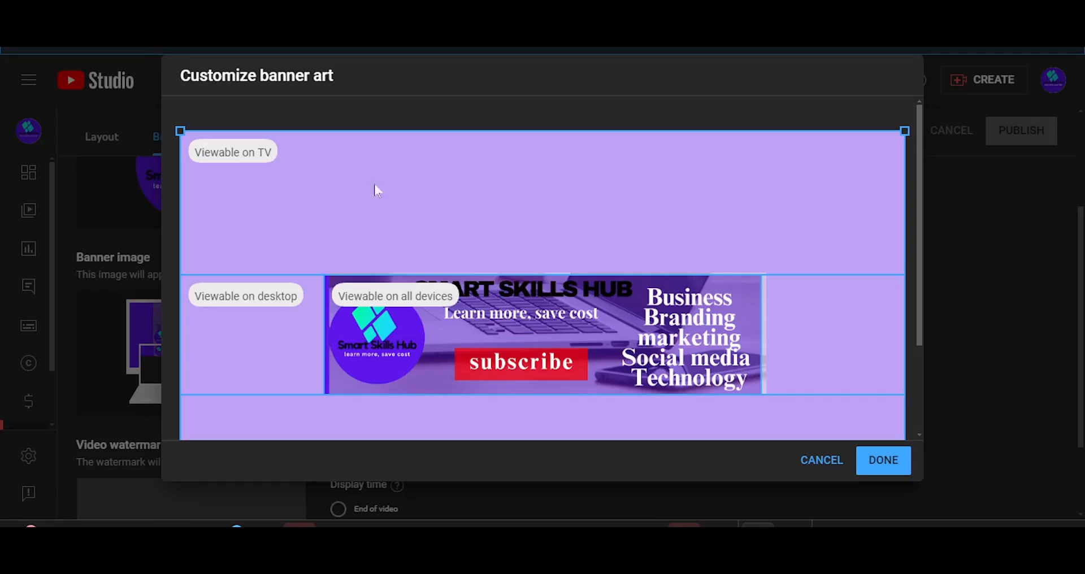